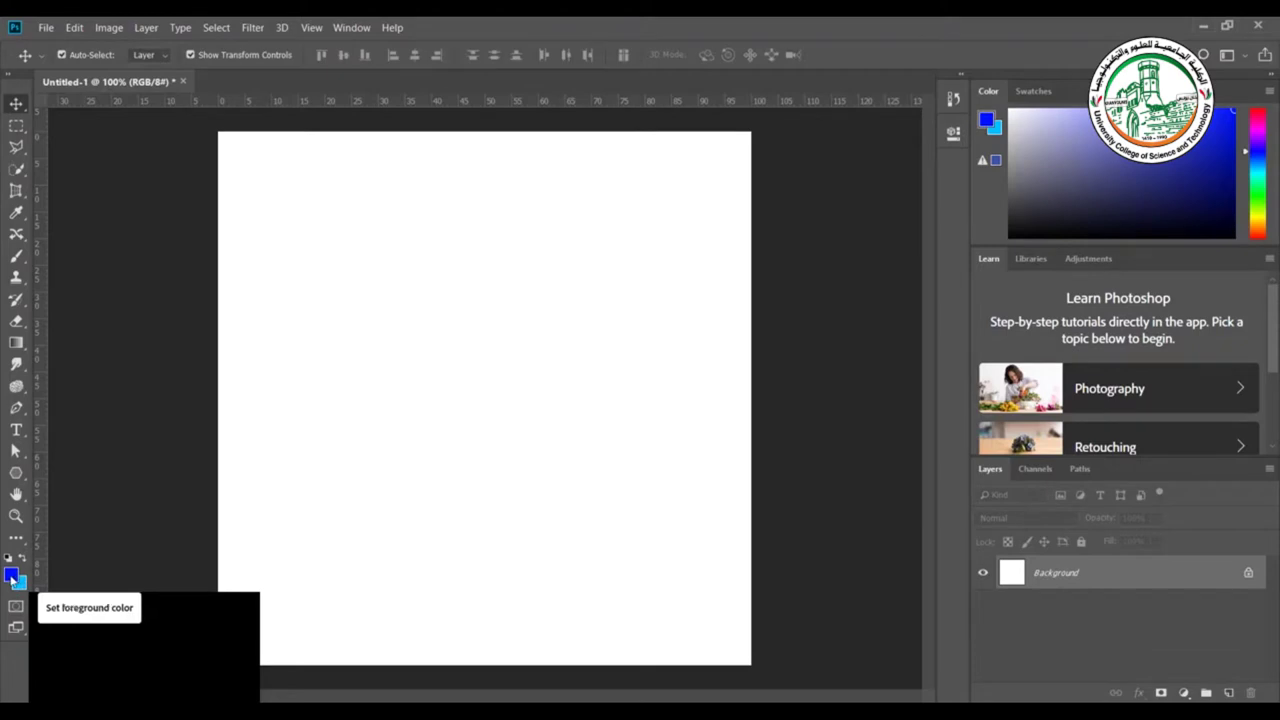
# Set the foreground color to near-black 050505 and the background color to red ff002a.
pyautogui.click(12, 577)
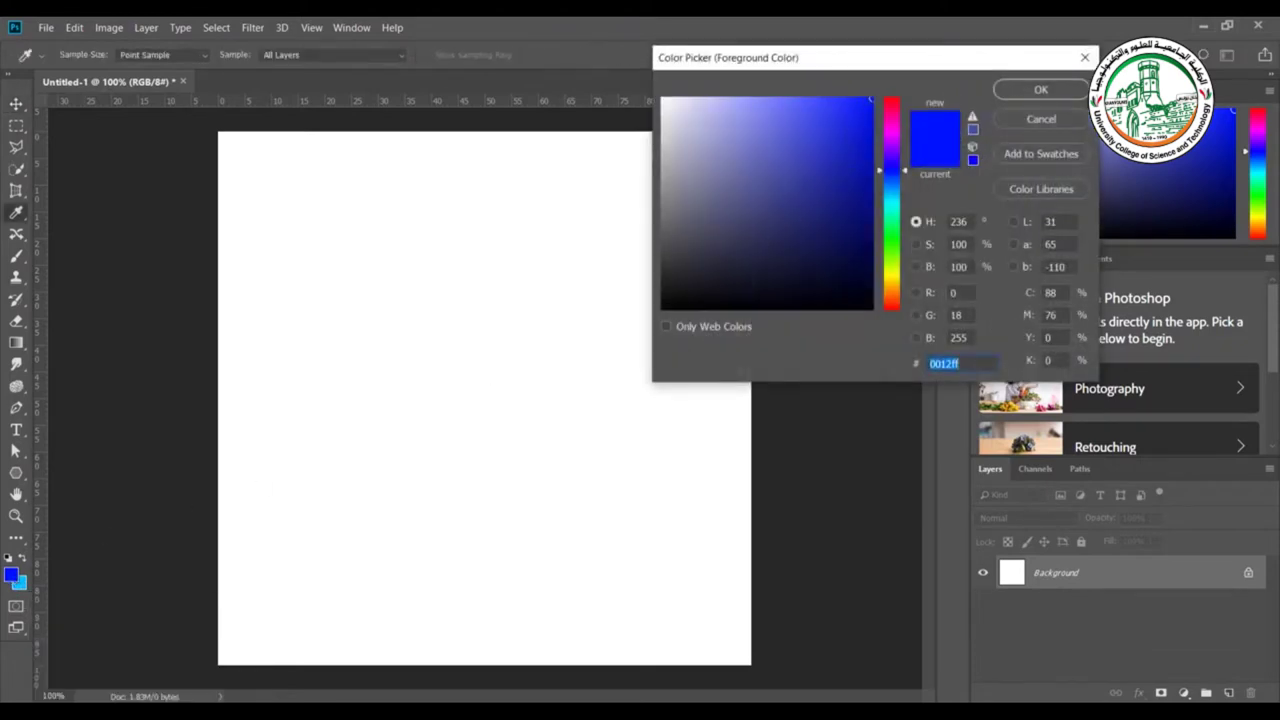
pyautogui.click(665, 305)
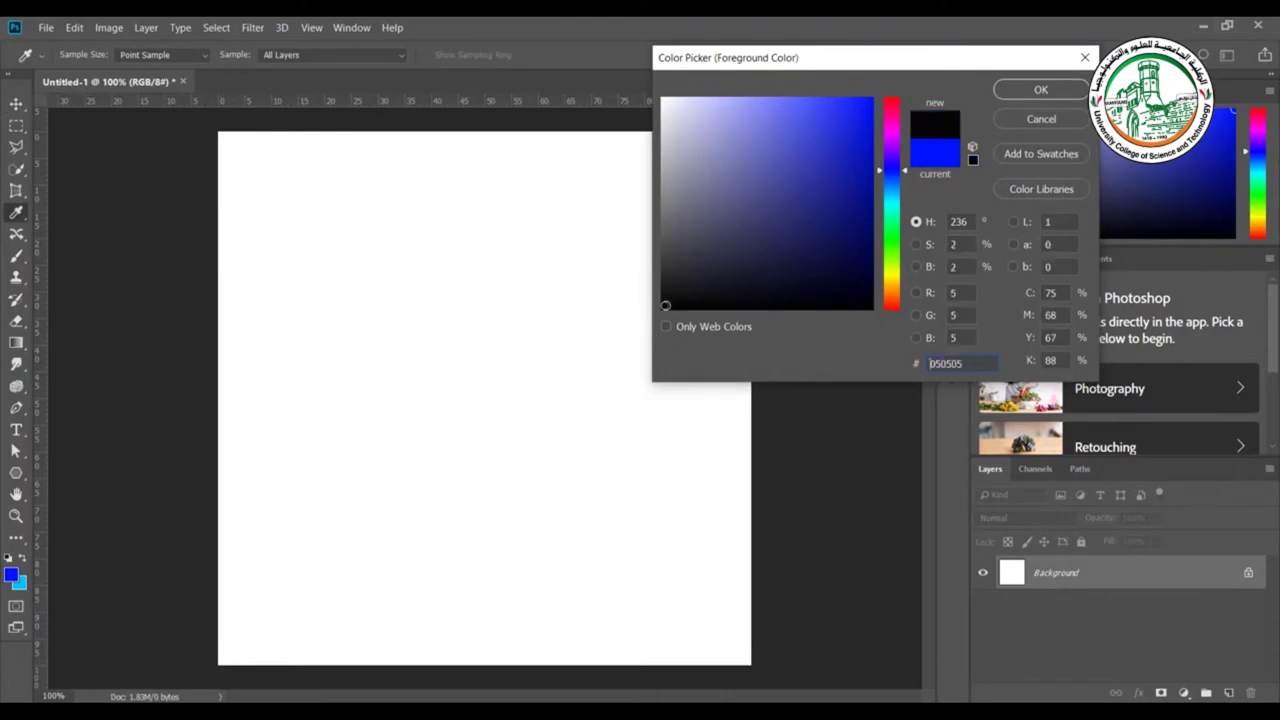
pyautogui.click(1044, 92)
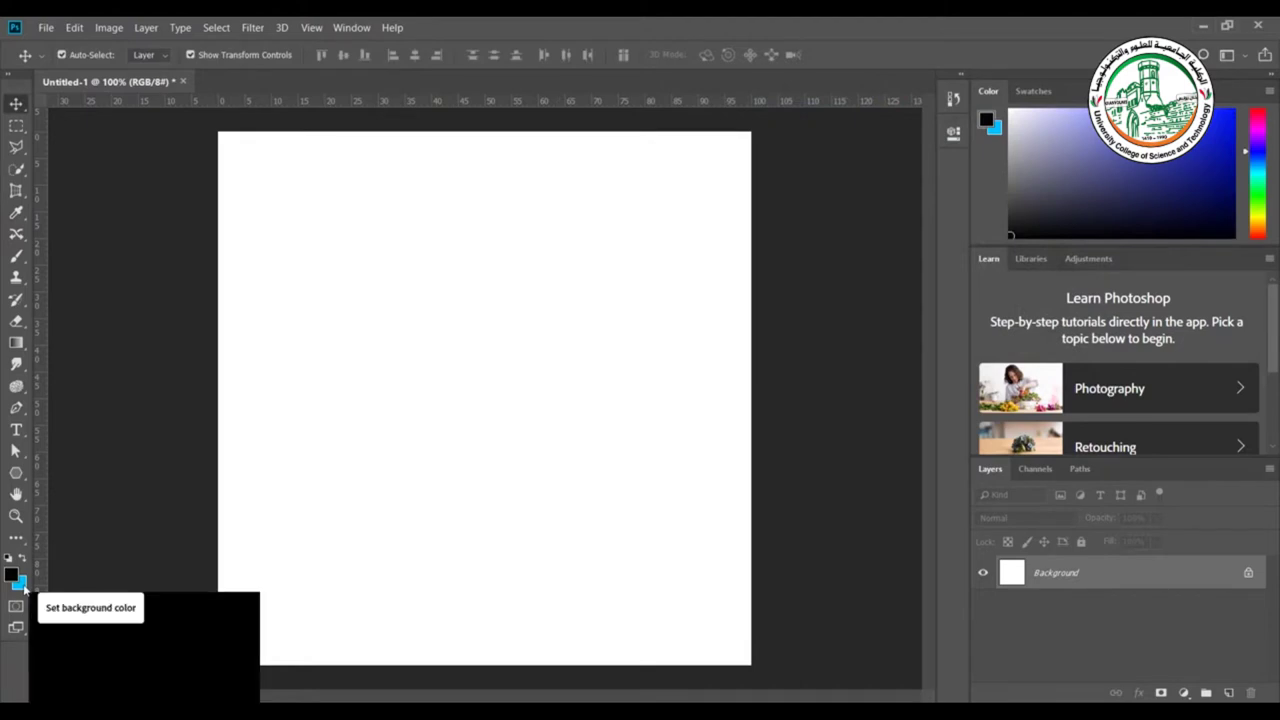
pyautogui.click(20, 585)
pyautogui.moveTo(897, 122); pyautogui.dragTo(897, 107)
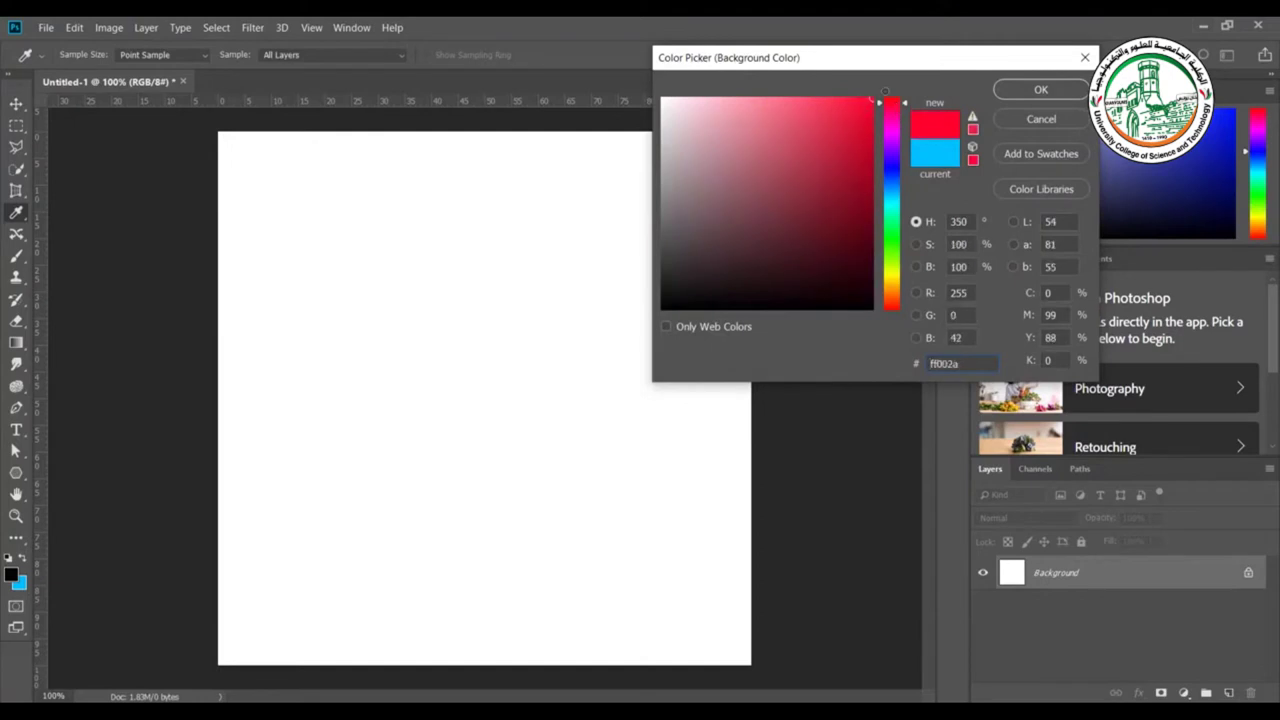
pyautogui.click(1035, 89)
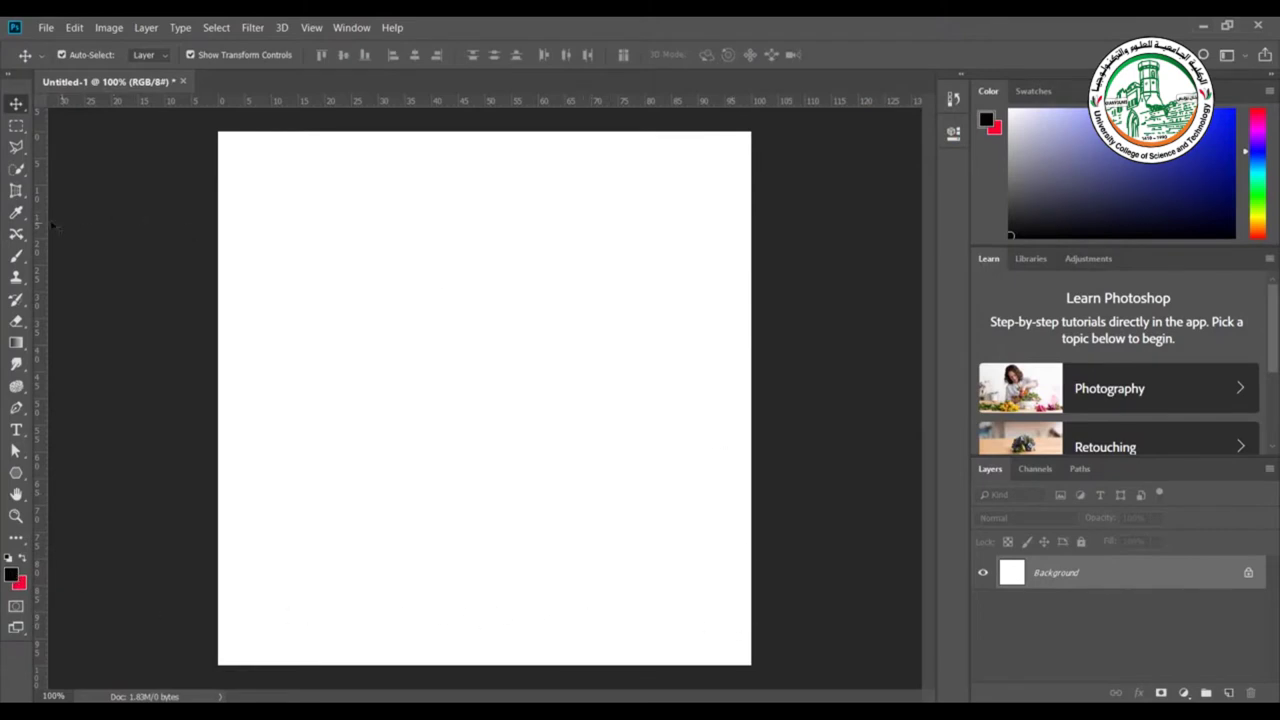
# Fill a half-width rectangle in the canvas's lower-right corner with the foreground black and a matching lower-left rectangle with the background red.
pyautogui.click(16, 125)
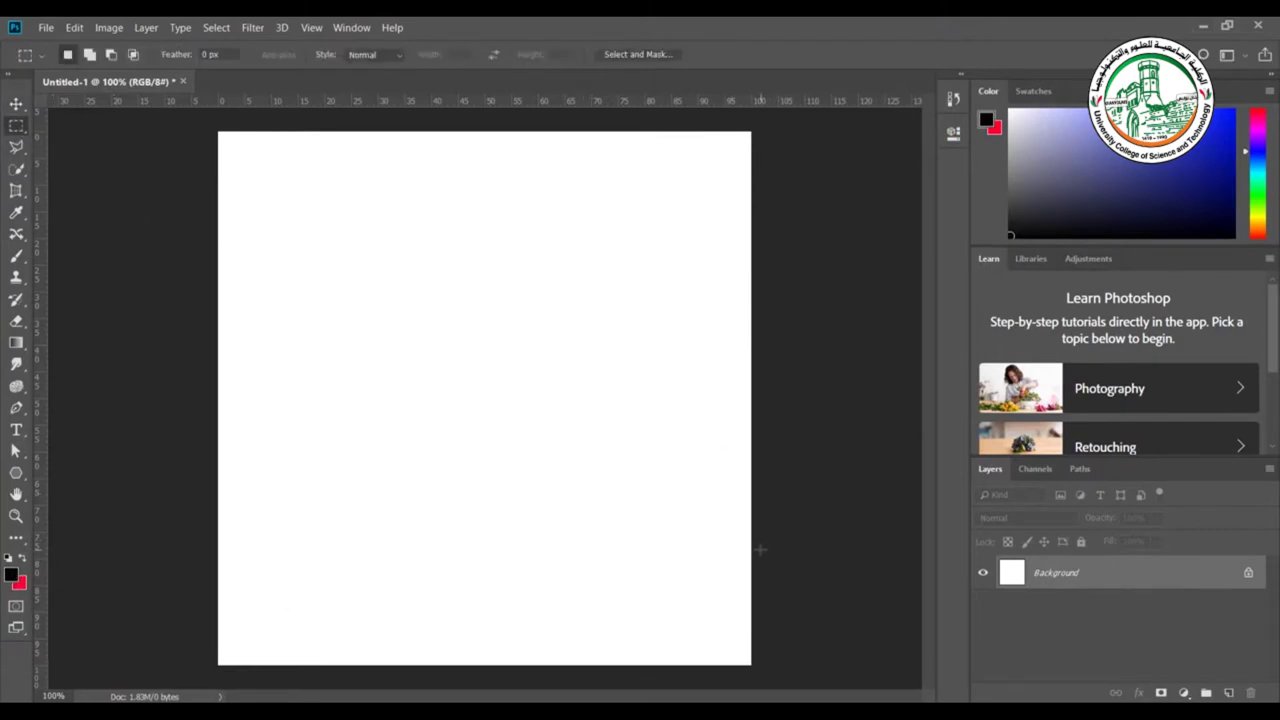
pyautogui.moveTo(749, 549); pyautogui.dragTo(489, 669)
pyautogui.hotkey('alt', 'BackSpace')
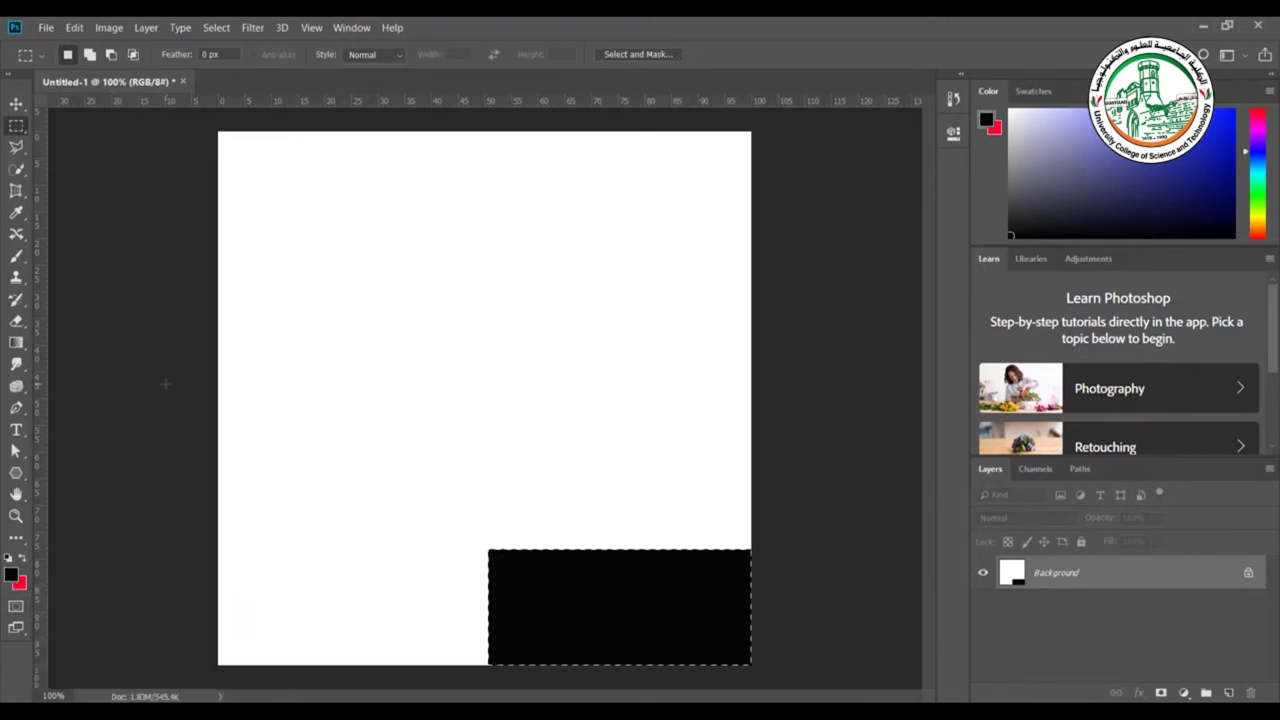
pyautogui.moveTo(212, 660); pyautogui.dragTo(488, 549)
pyautogui.hotkey('ctrl', 'BackSpace')
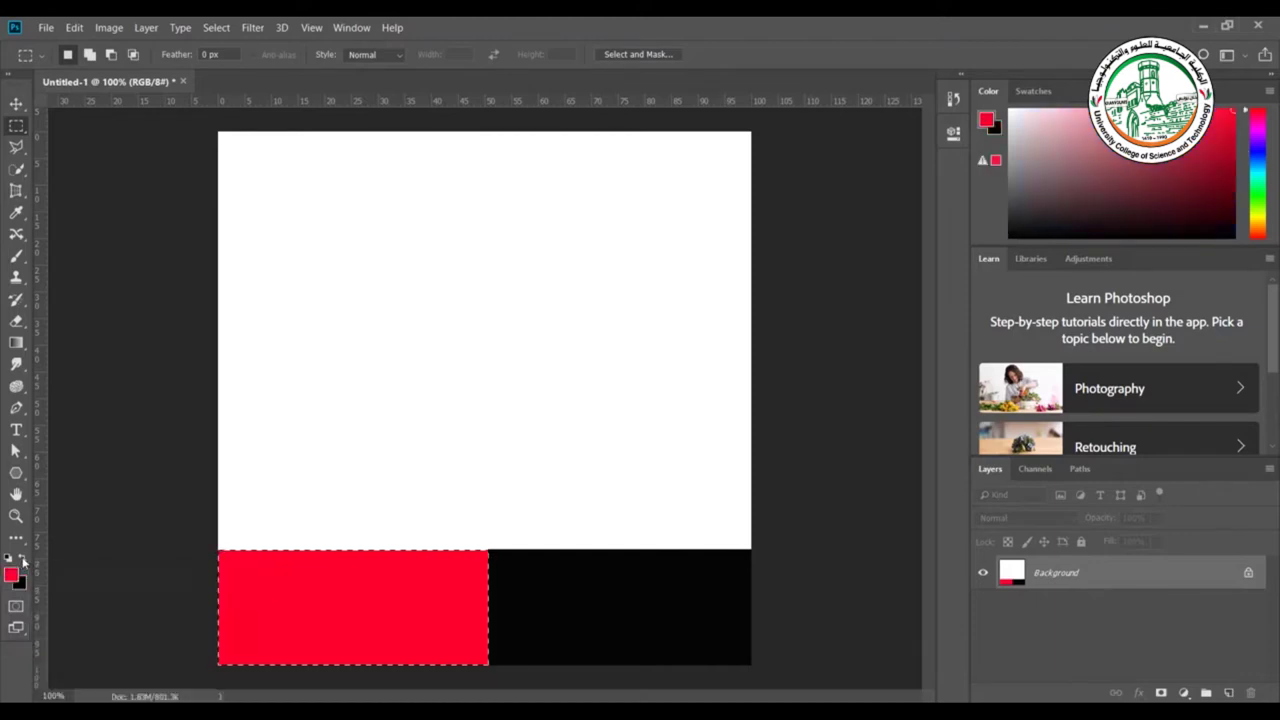
# Swap the foreground and background colors back and forth, and reset them to the default black and white.
pyautogui.click(24, 563)
pyautogui.click(24, 563)
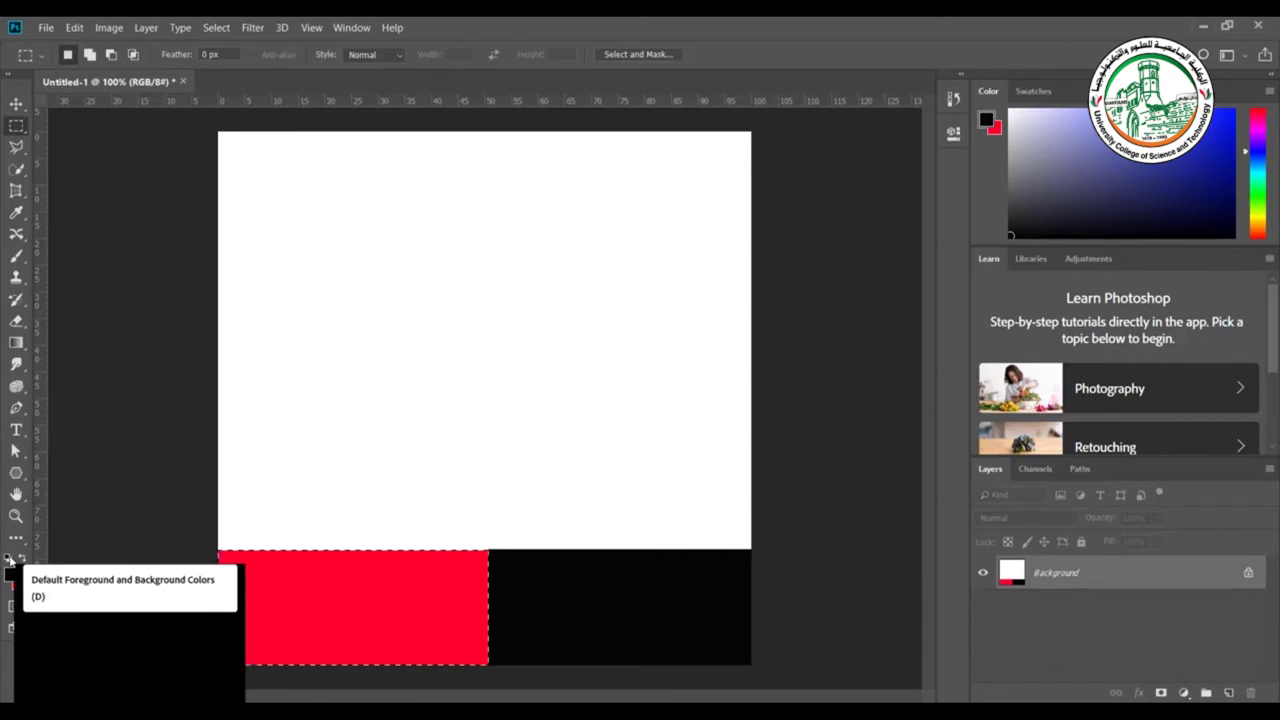
pyautogui.click(8, 558)
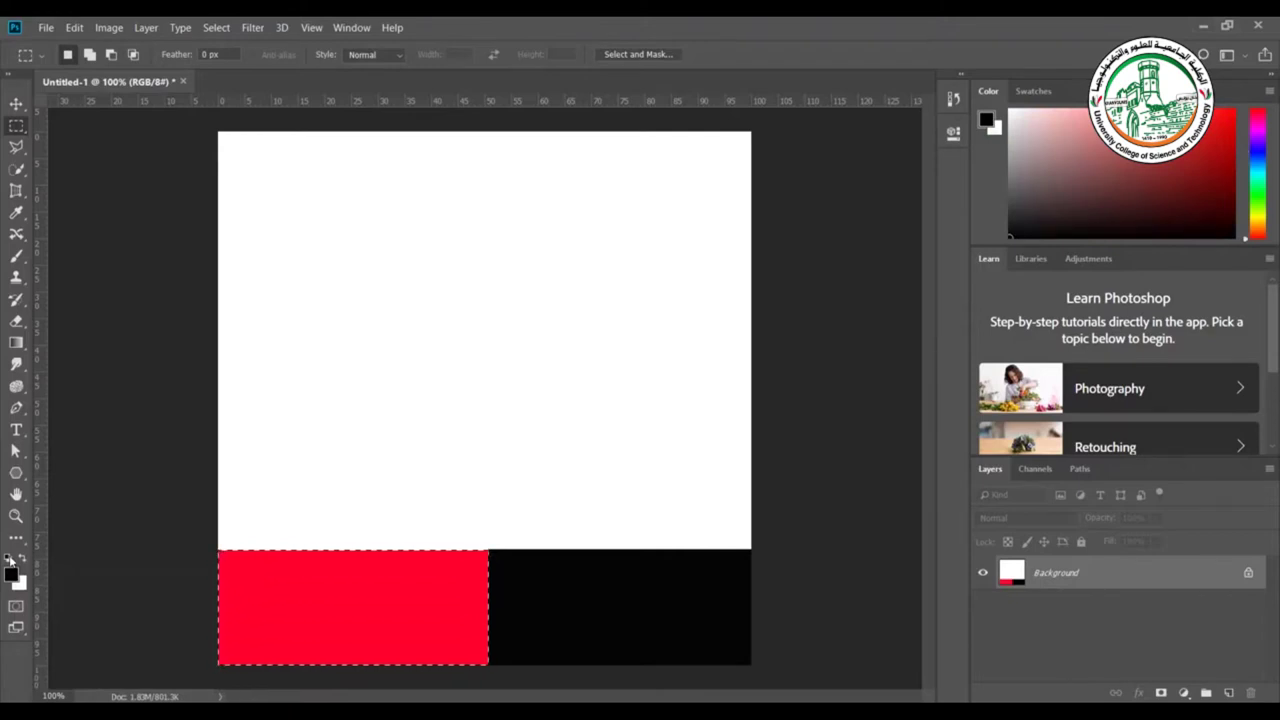
# Choose a green swatch as foreground color and fill a rectangular selection directly above the black block with it.
pyautogui.click(1034, 91)
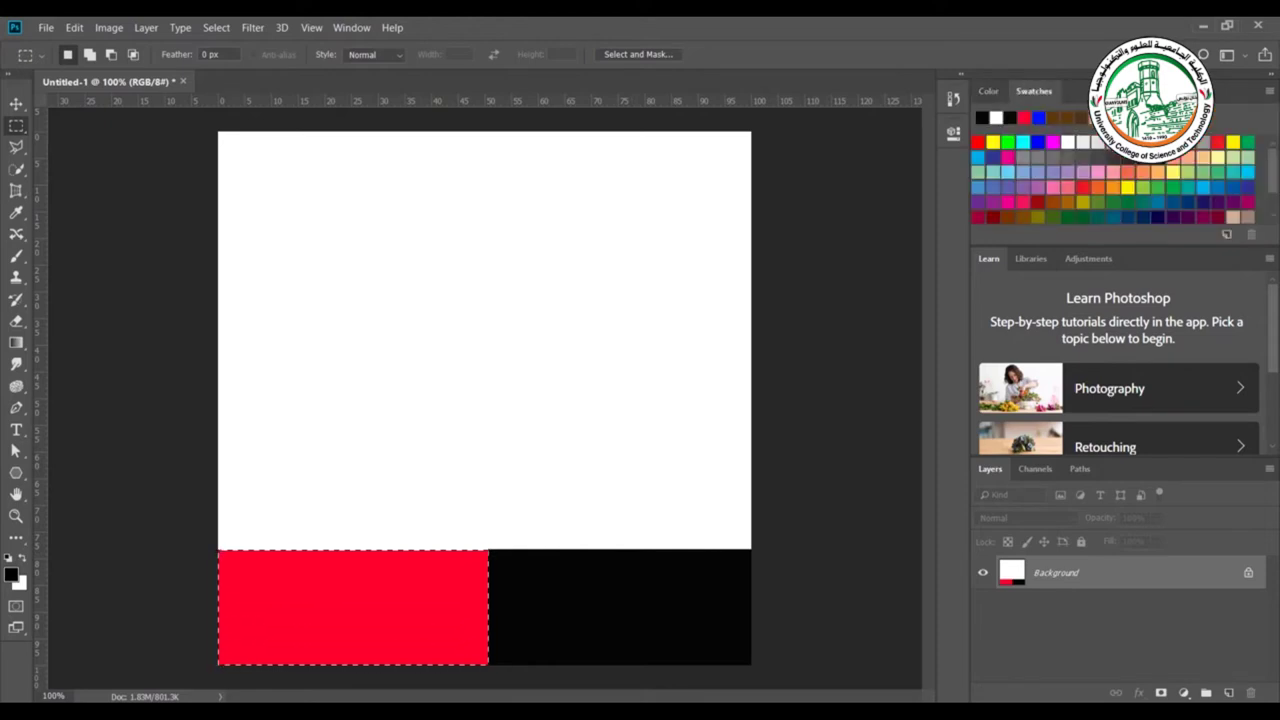
pyautogui.click(1008, 141)
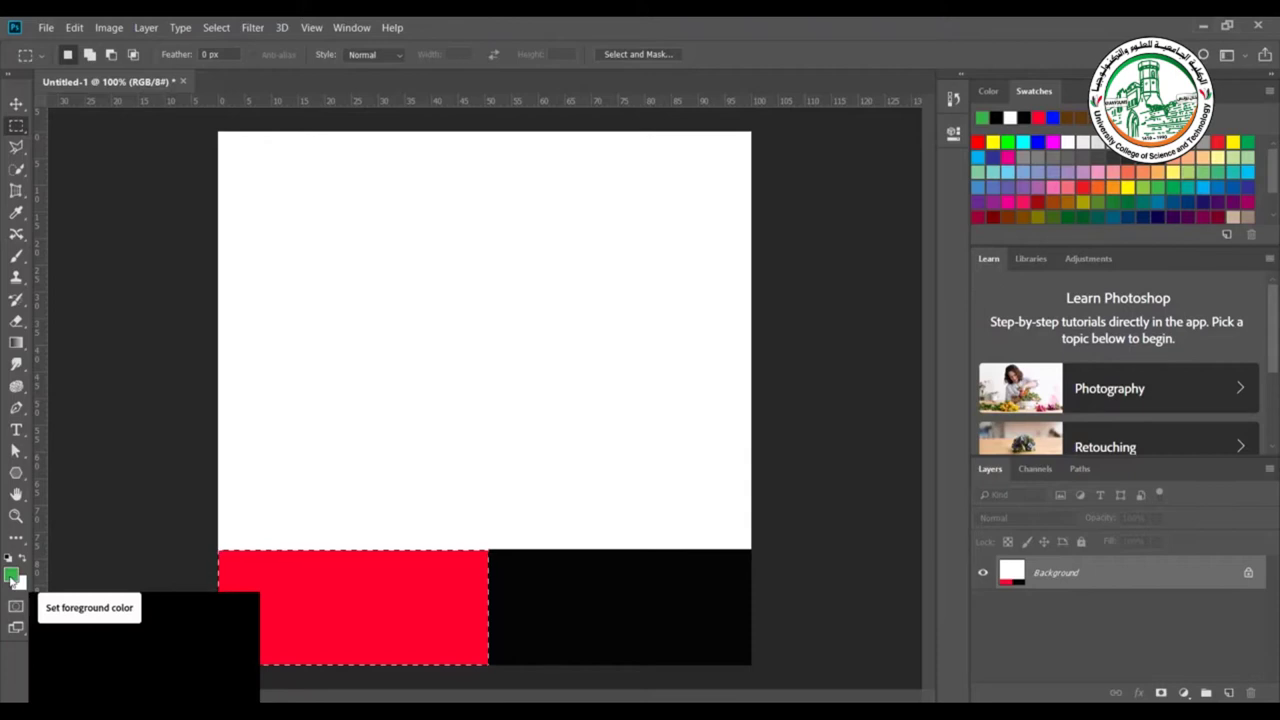
pyautogui.moveTo(489, 548); pyautogui.dragTo(790, 437)
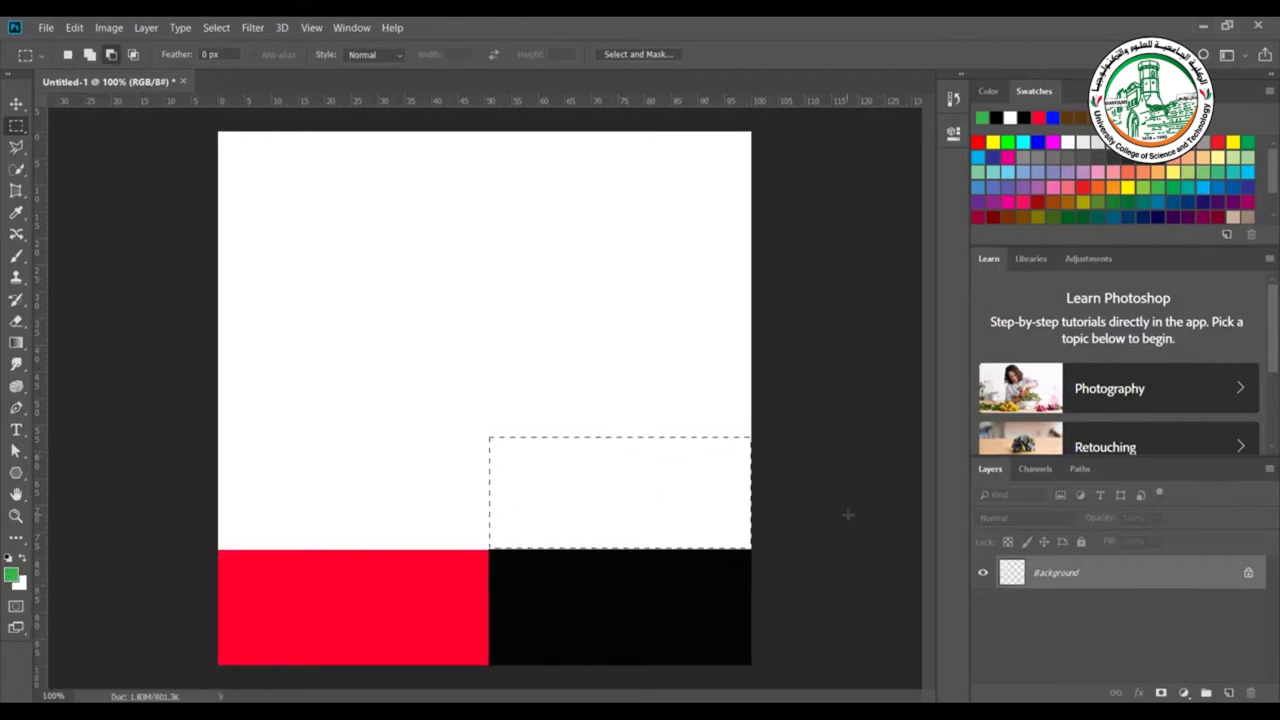
pyautogui.hotkey('alt', 'BackSpace')
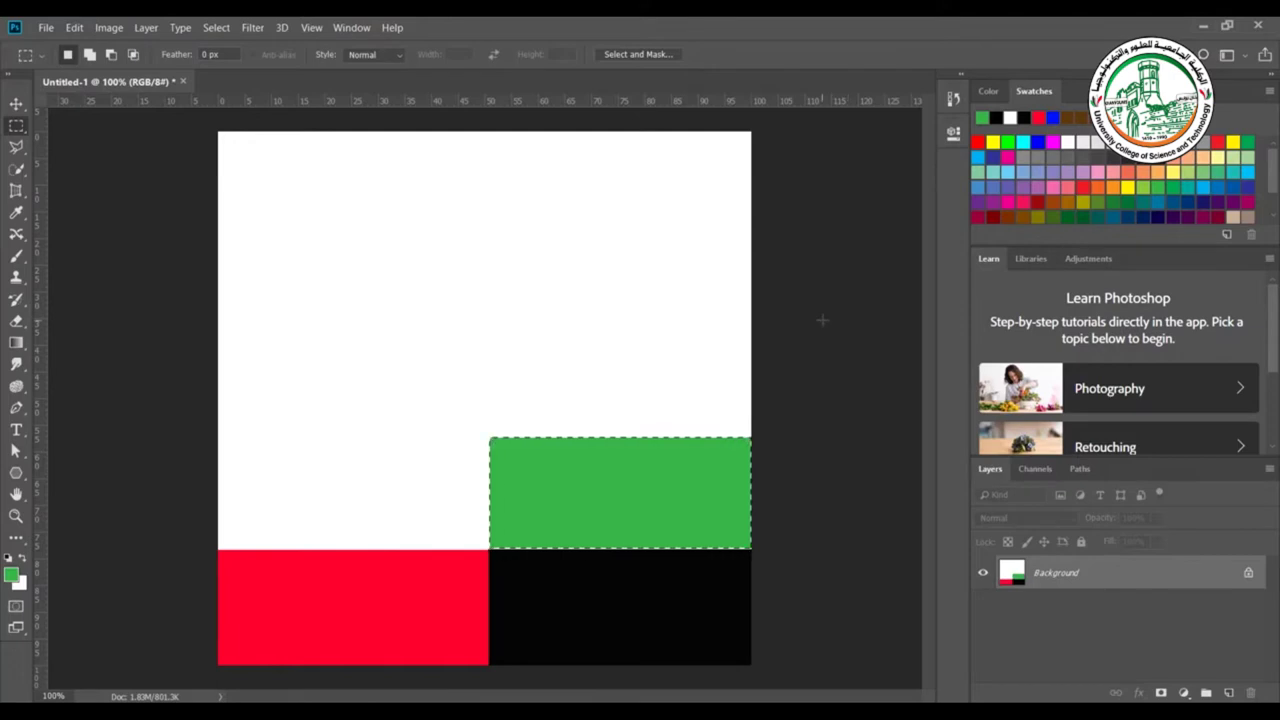
# Change the foreground color to magenta and fill a rectangular selection directly above the red block with it.
pyautogui.click(988, 91)
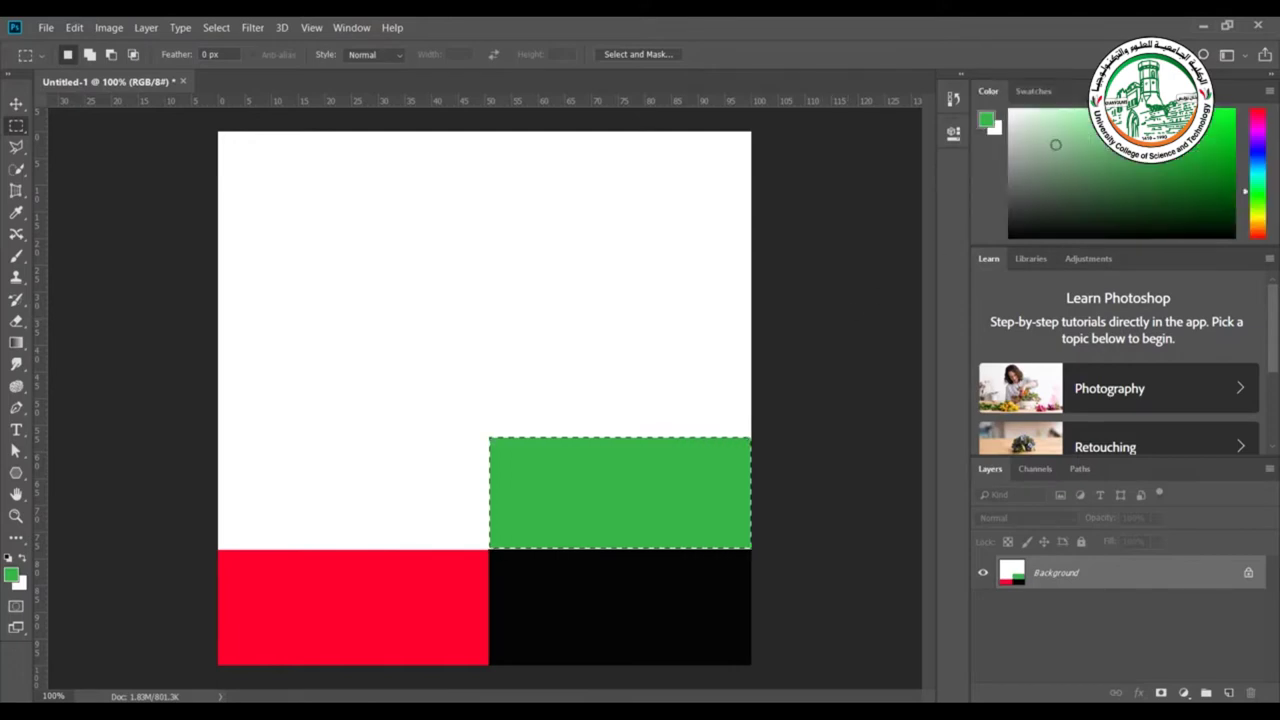
pyautogui.click(1254, 135)
pyautogui.moveTo(1254, 135); pyautogui.dragTo(1258, 124)
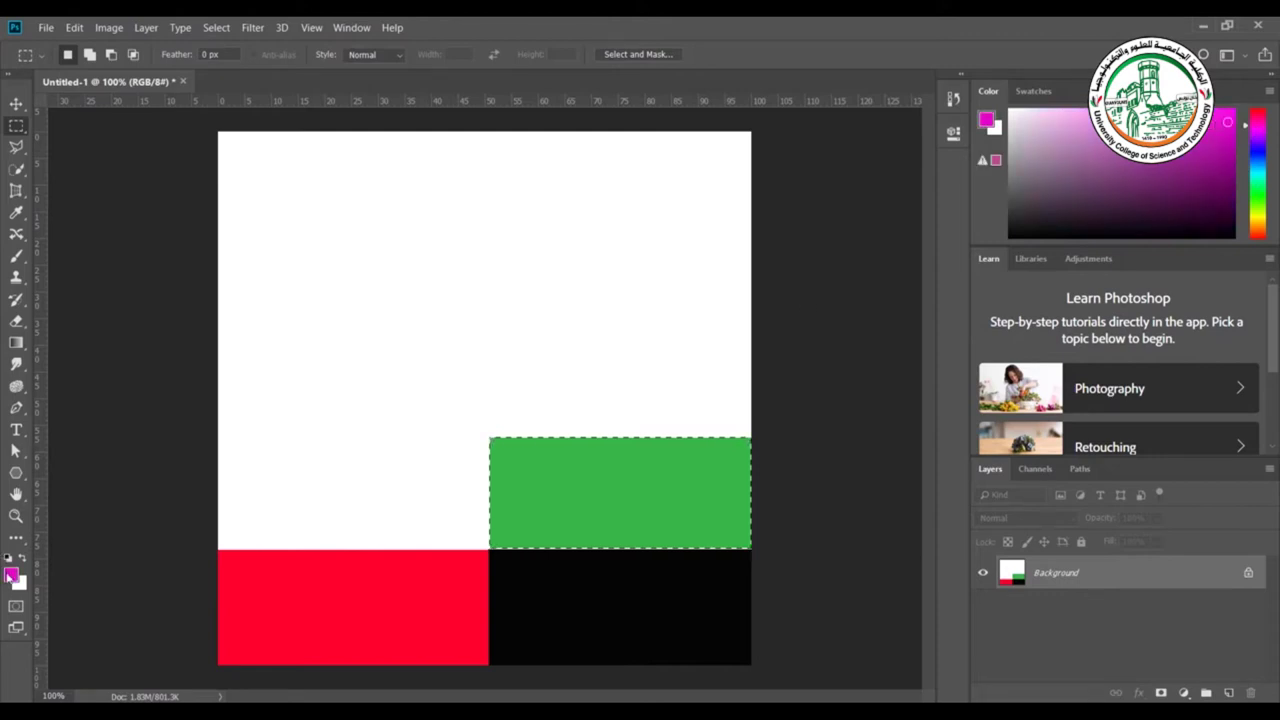
pyautogui.moveTo(219, 548); pyautogui.dragTo(490, 437)
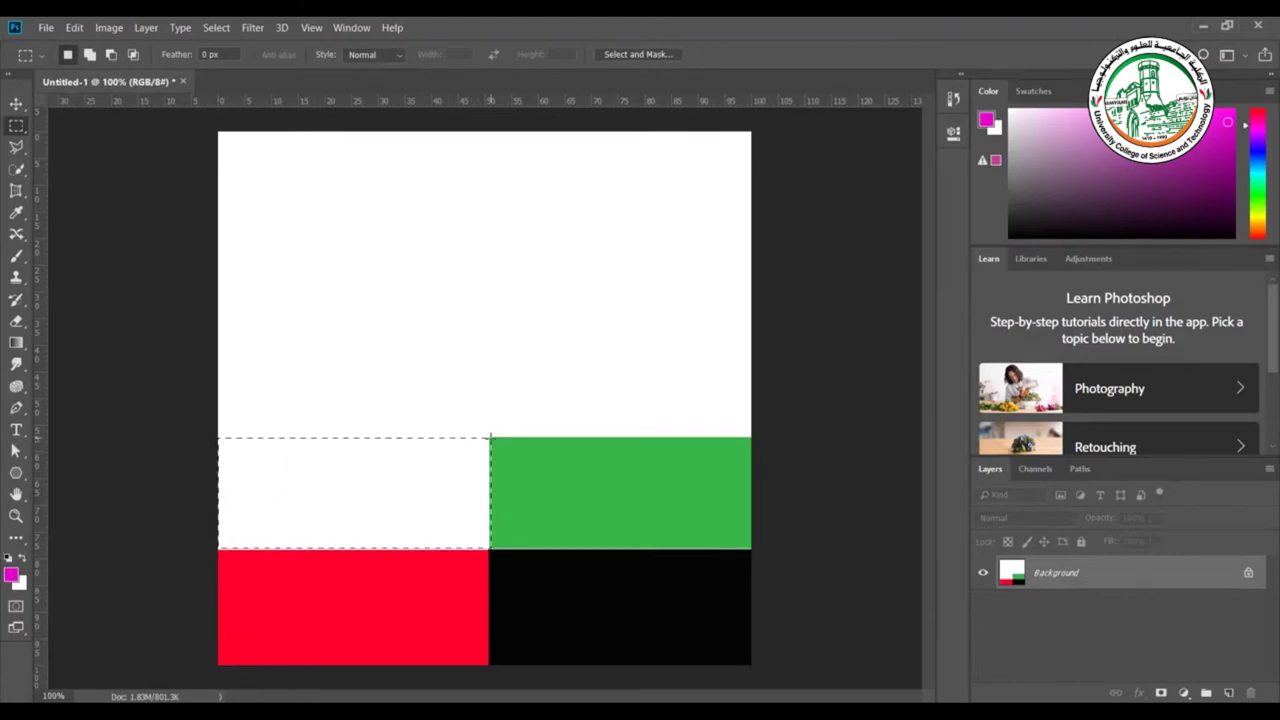
pyautogui.hotkey('alt', 'BackSpace')
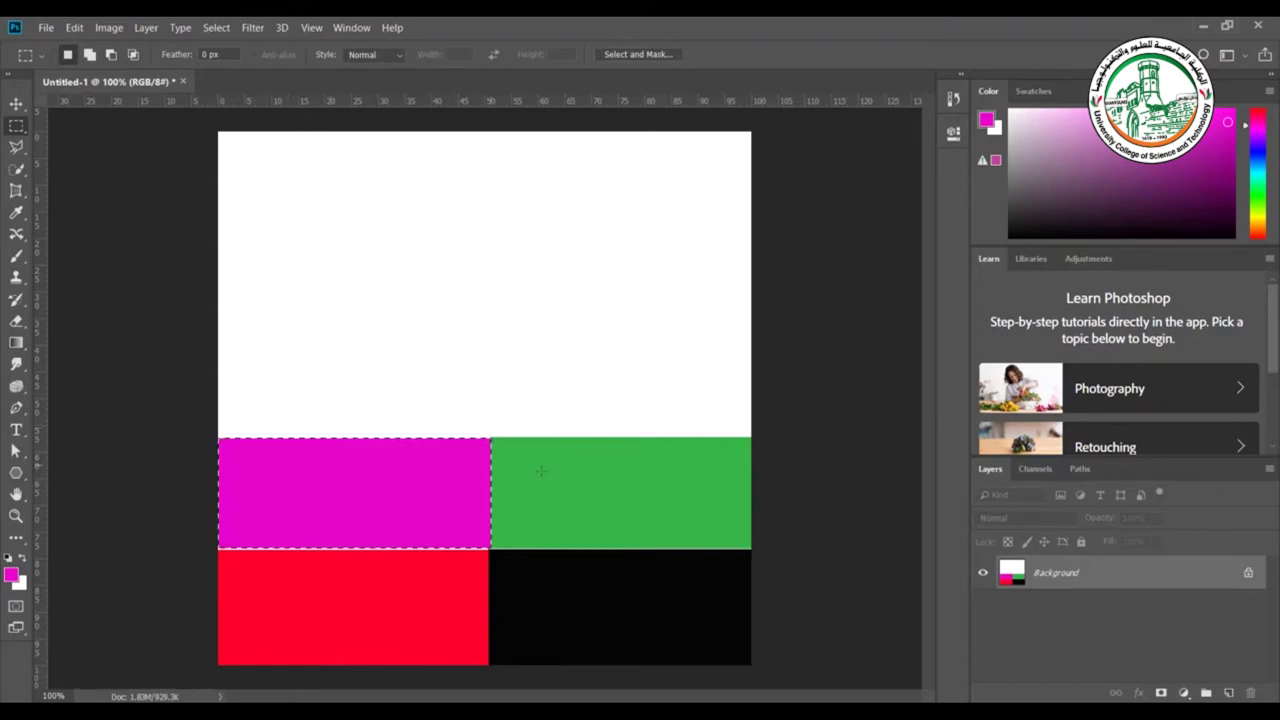
# Use the Eyedropper Tool to sample the green block and the magenta block as the foreground color.
pyautogui.click(17, 213)
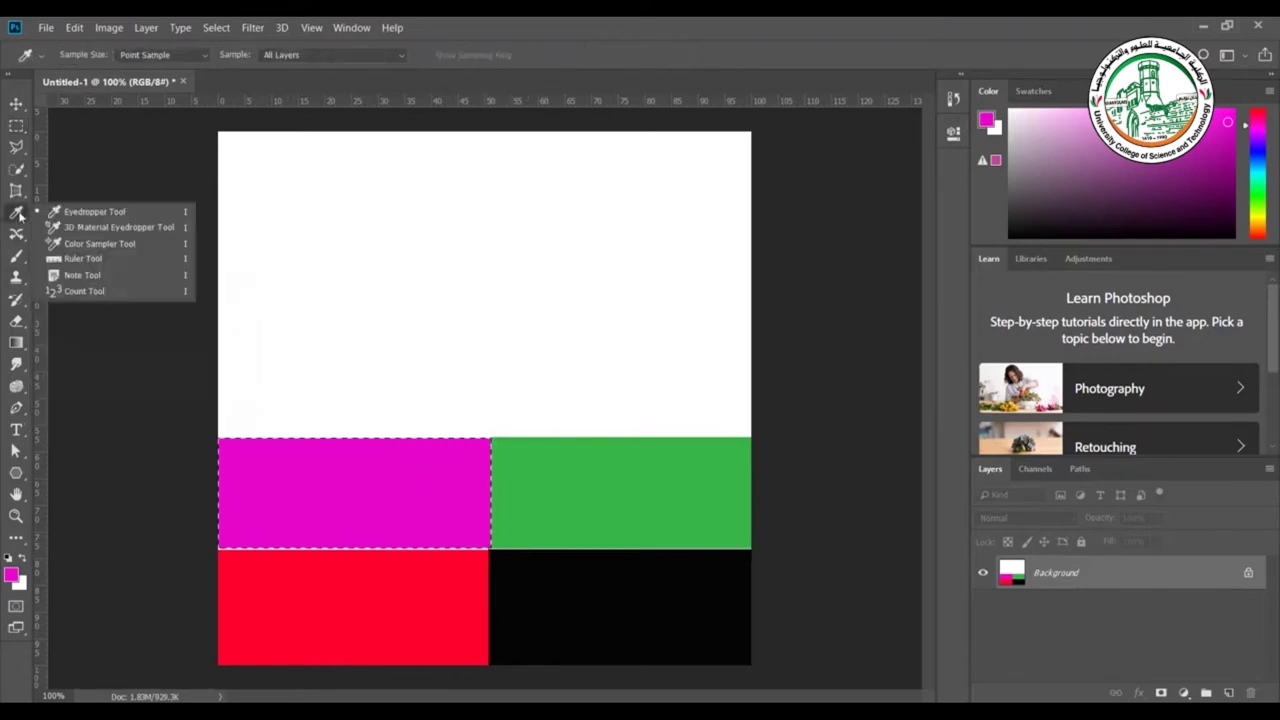
pyautogui.click(142, 212)
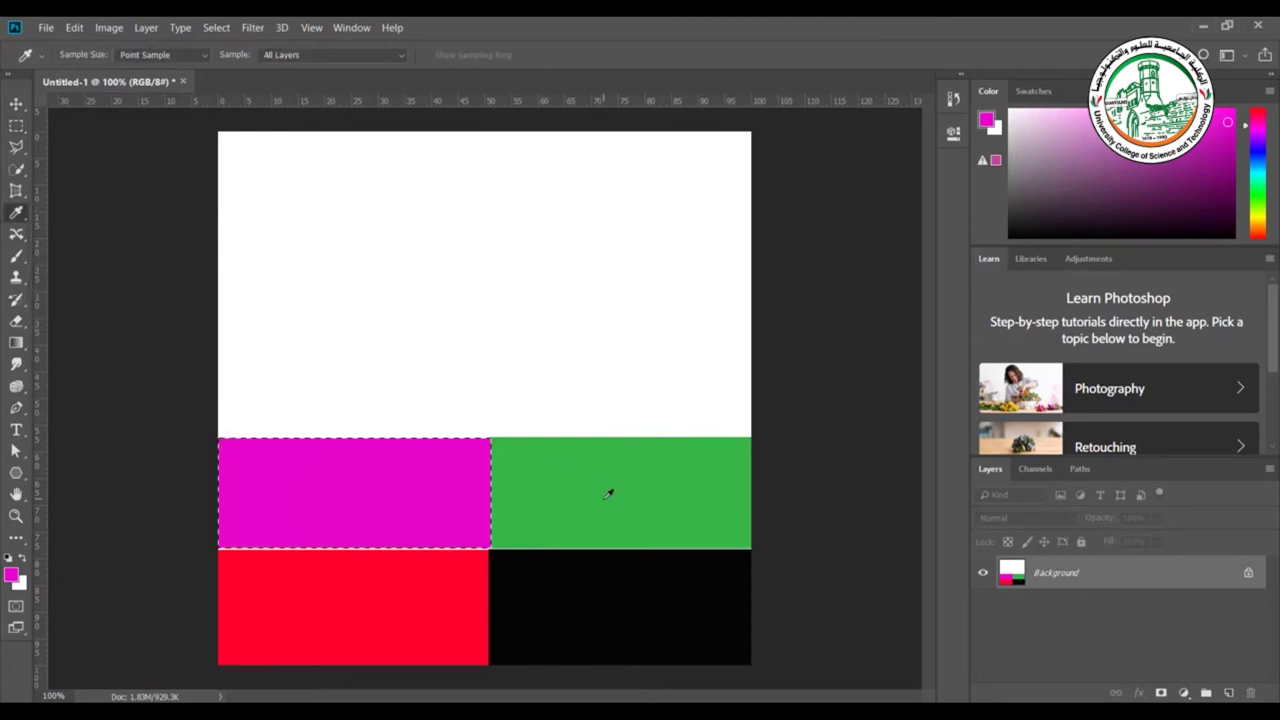
pyautogui.click(608, 494)
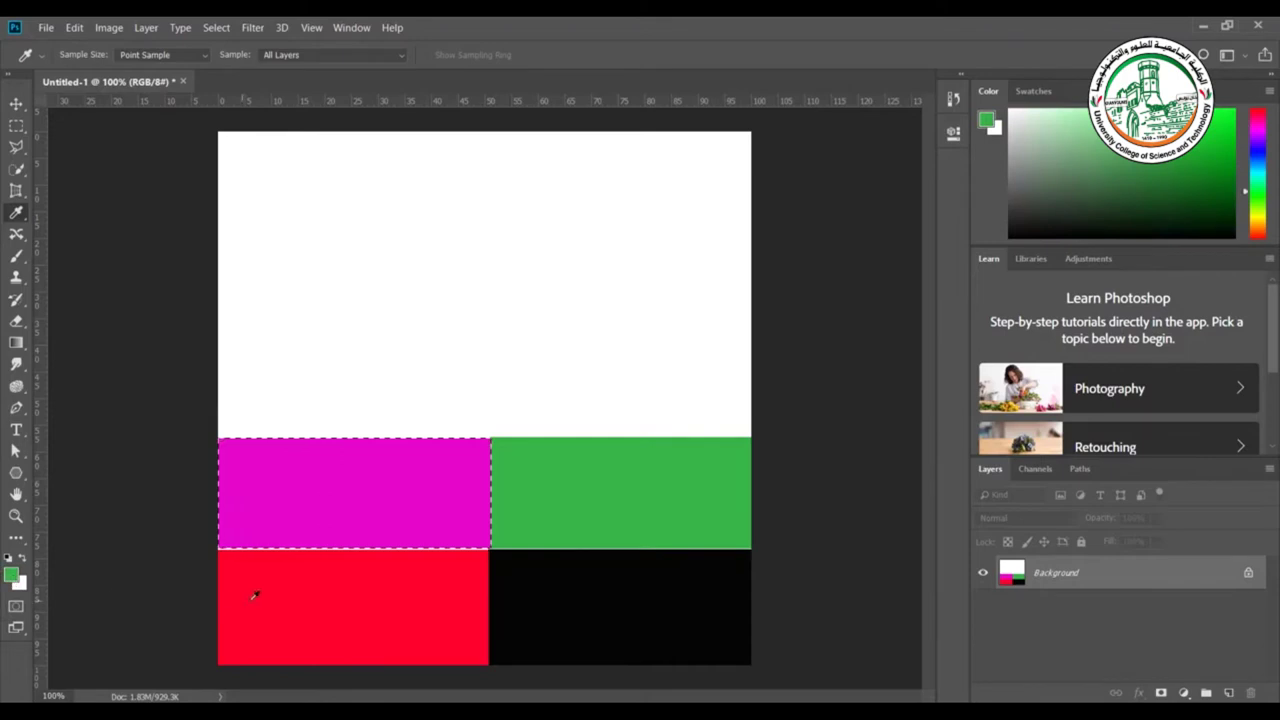
pyautogui.click(260, 540)
# Make a rectangular selection directly above the green block and start the Fill command for it.
pyautogui.press('m')
pyautogui.moveTo(750, 437); pyautogui.dragTo(489, 347)
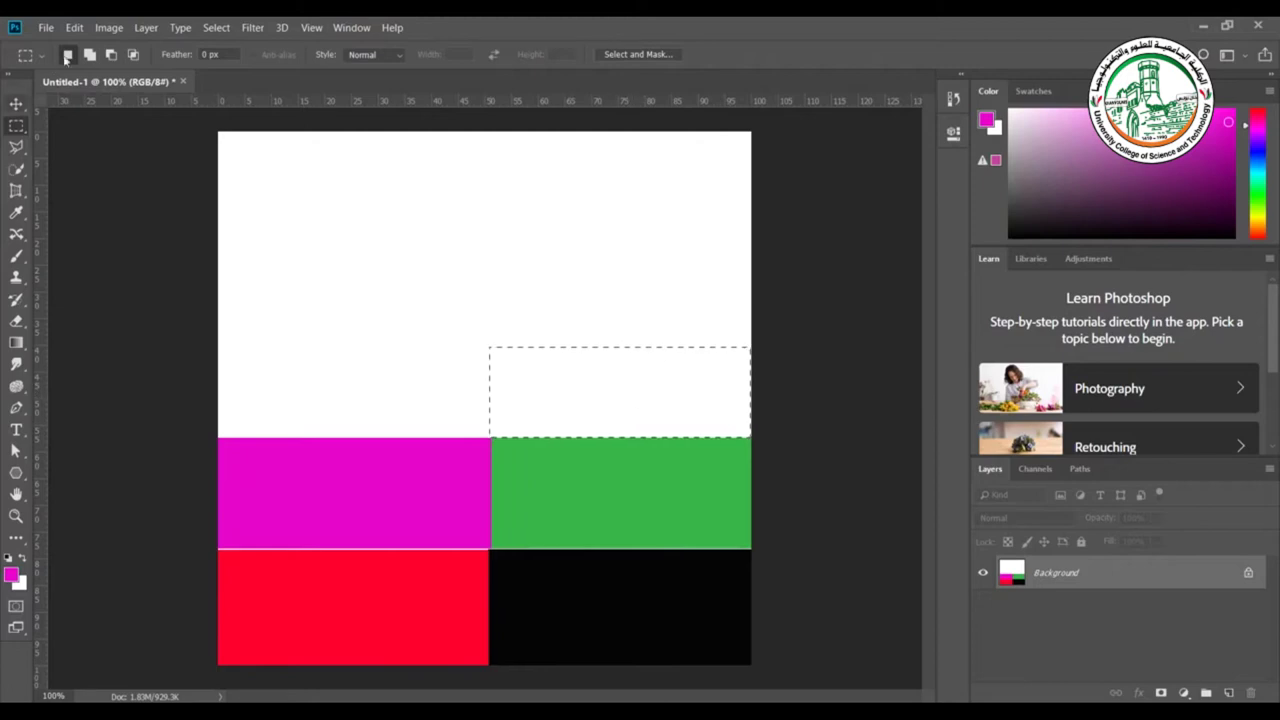
pyautogui.click(74, 28)
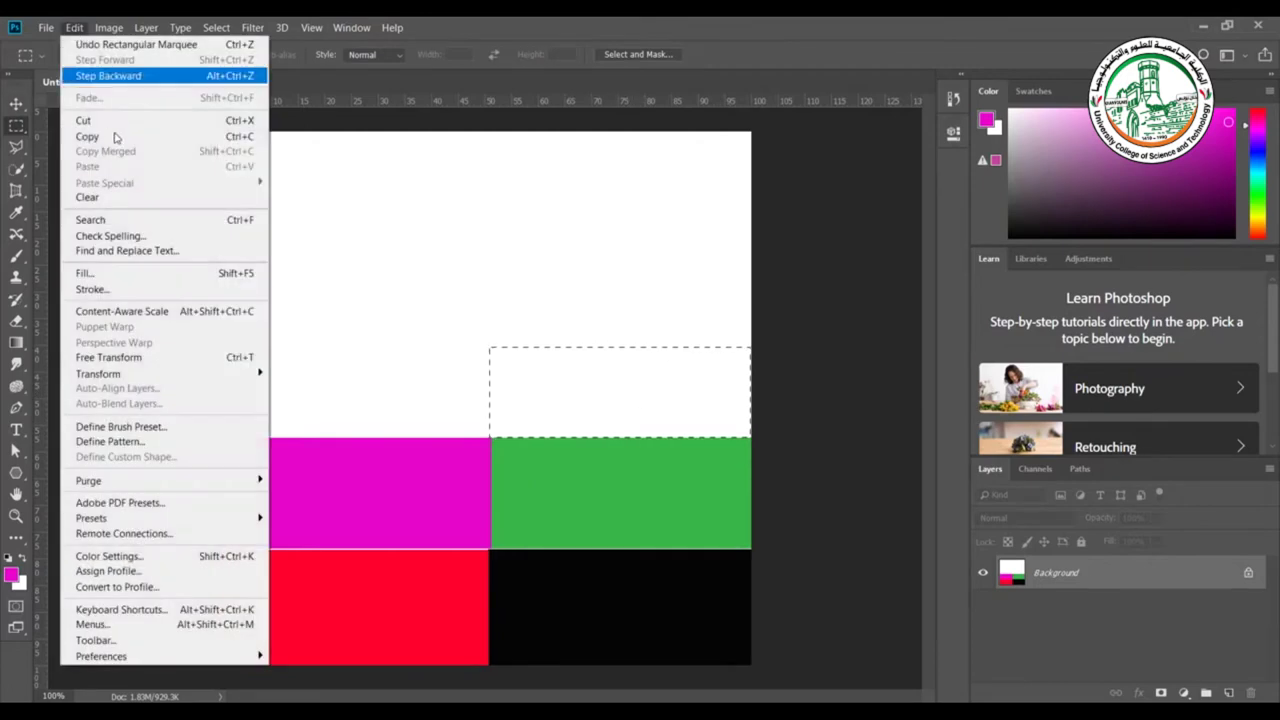
pyautogui.click(148, 273)
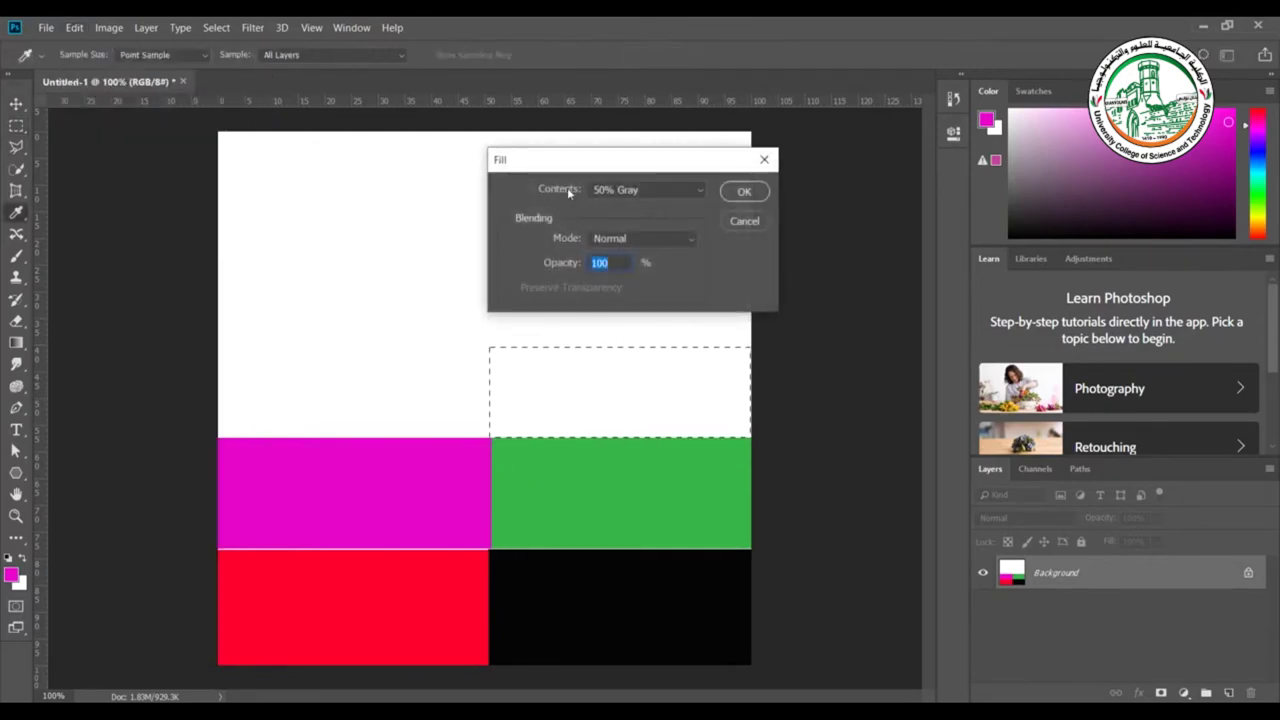
pyautogui.click(616, 192)
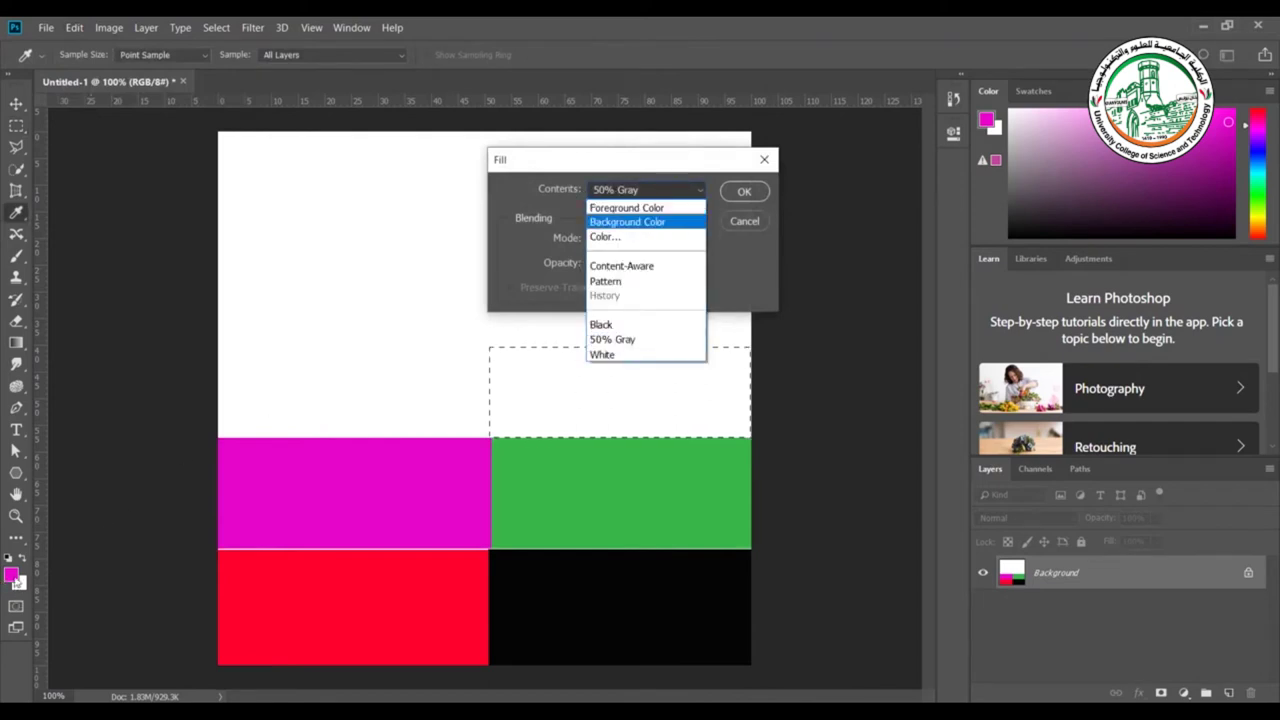
pyautogui.press('Down')
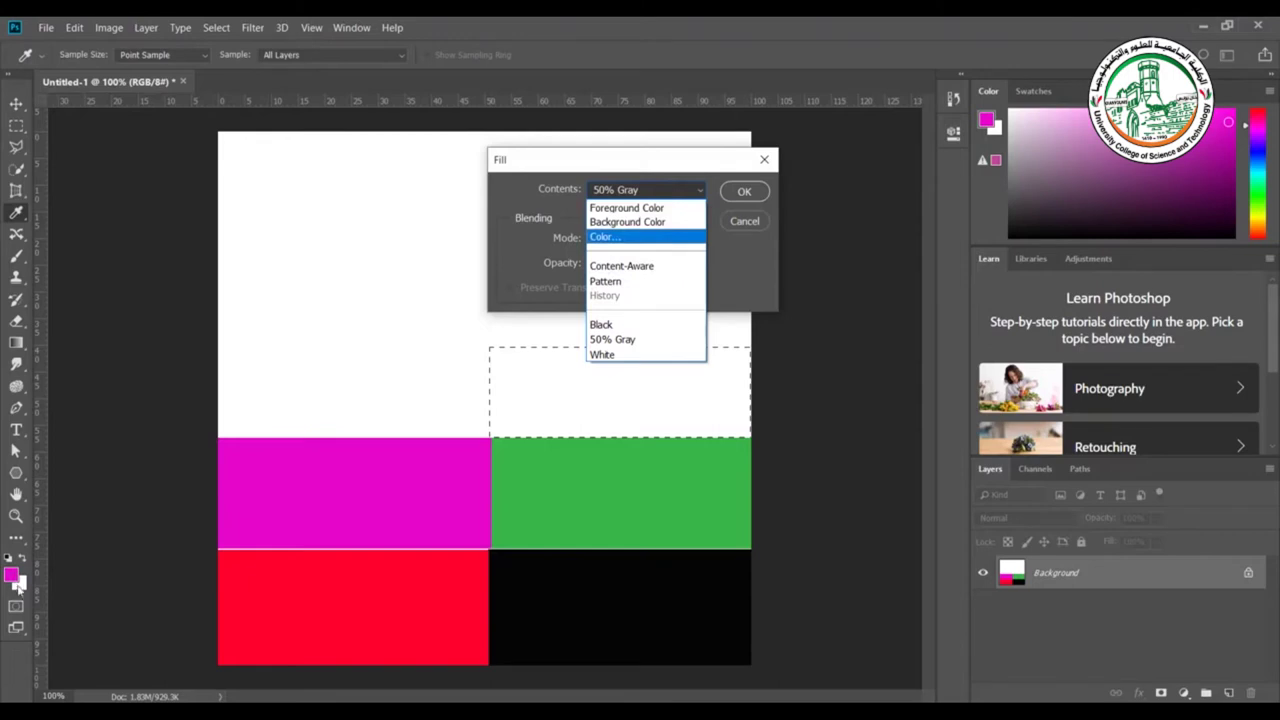
pyautogui.click(650, 240)
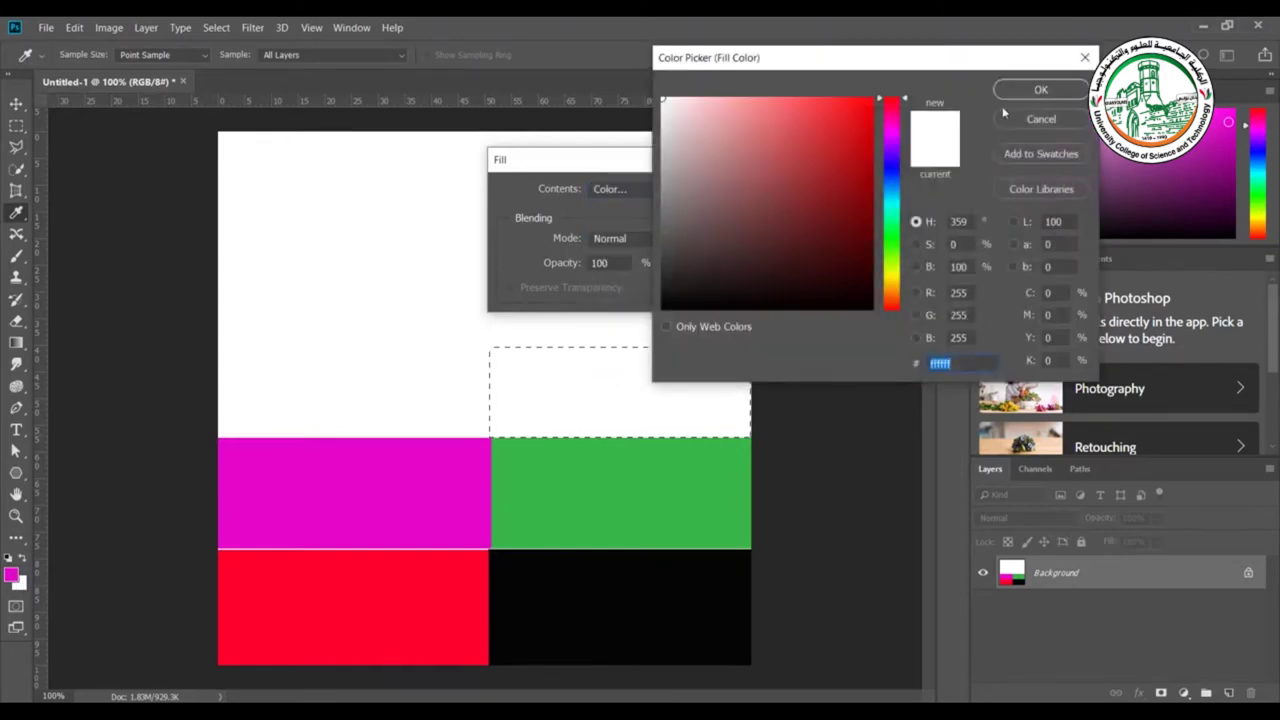
pyautogui.click(1044, 124)
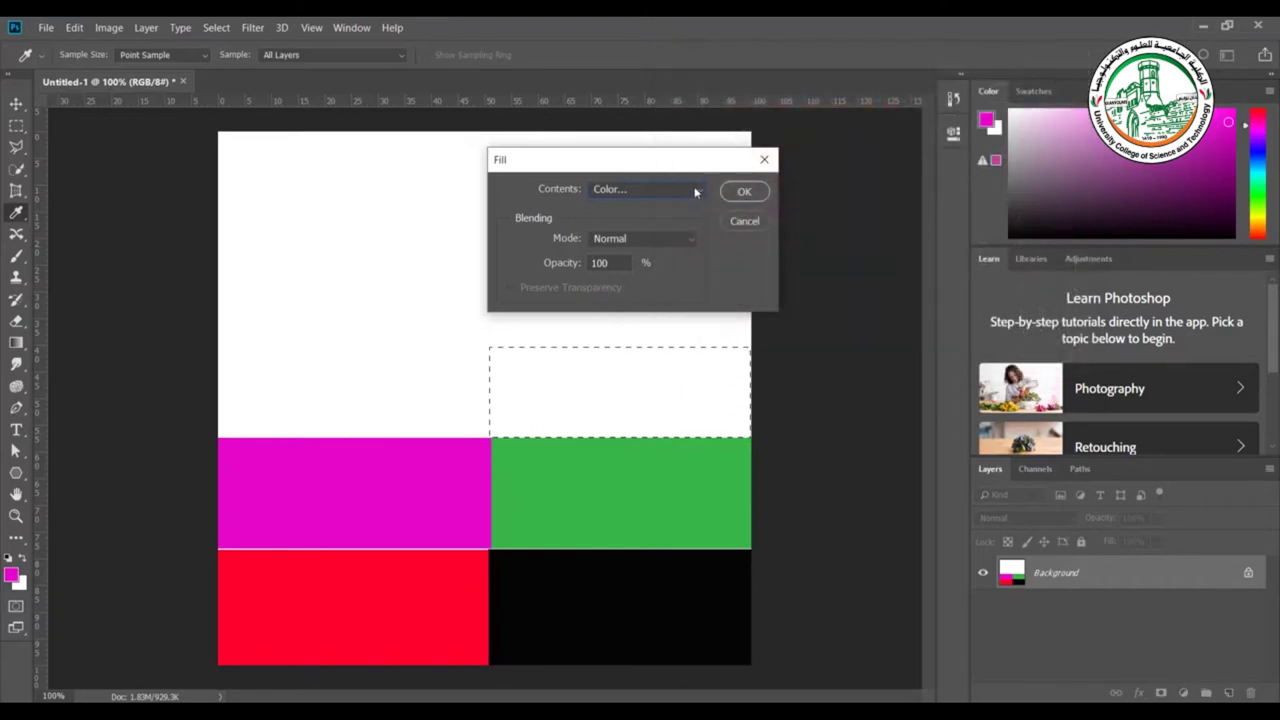
# Fill the selection above the green block with the concentric-squares pattern in Normal mode at 100% opacity.
pyautogui.click(695, 191)
pyautogui.click(638, 285)
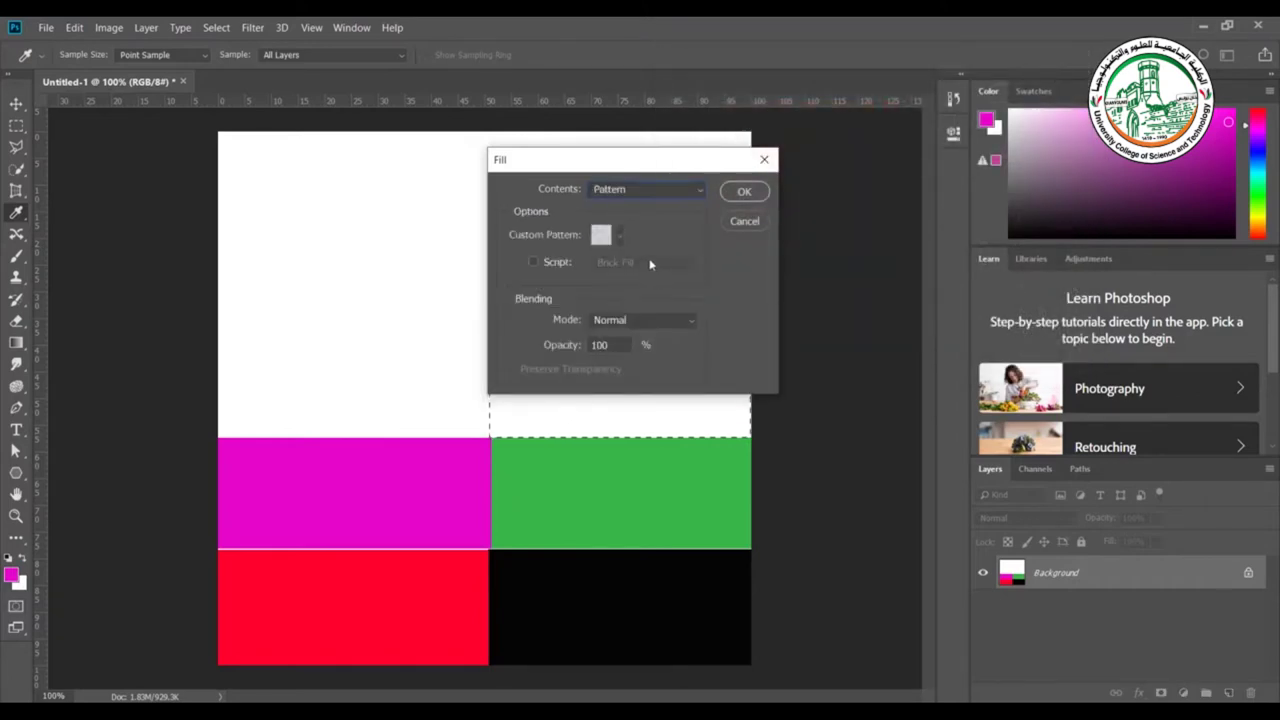
pyautogui.click(618, 234)
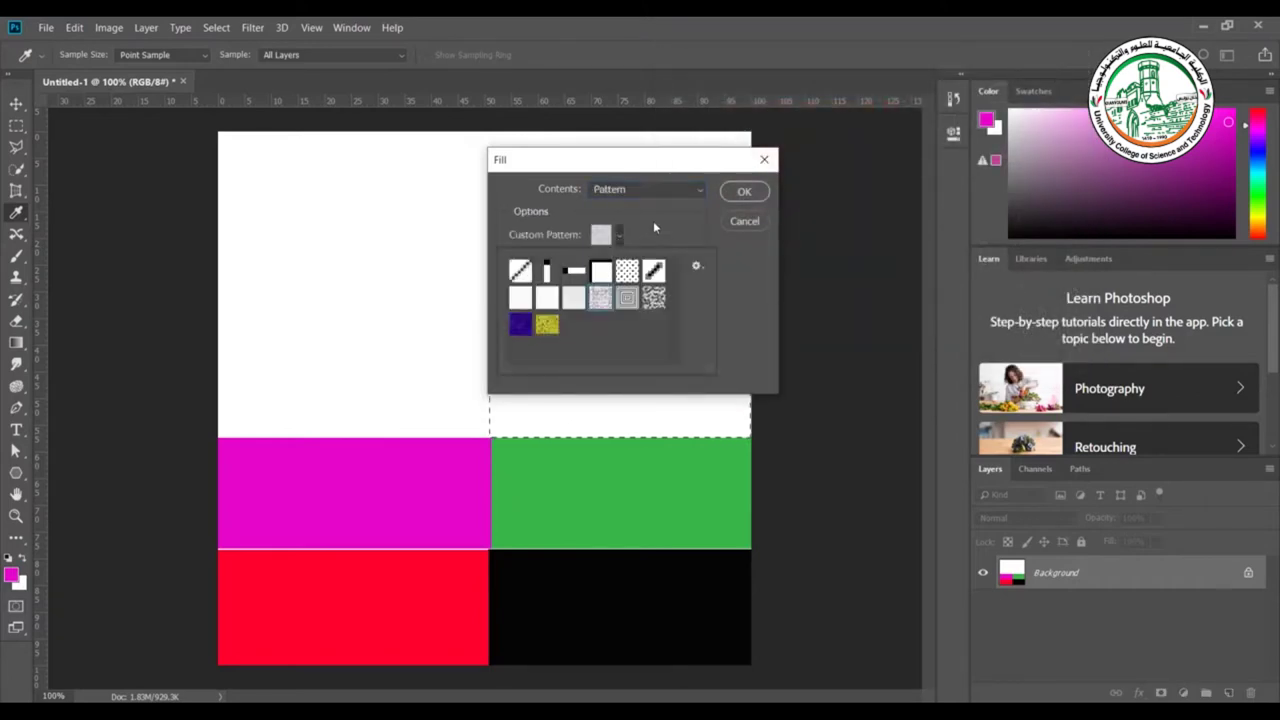
pyautogui.click(649, 220)
pyautogui.click(660, 190)
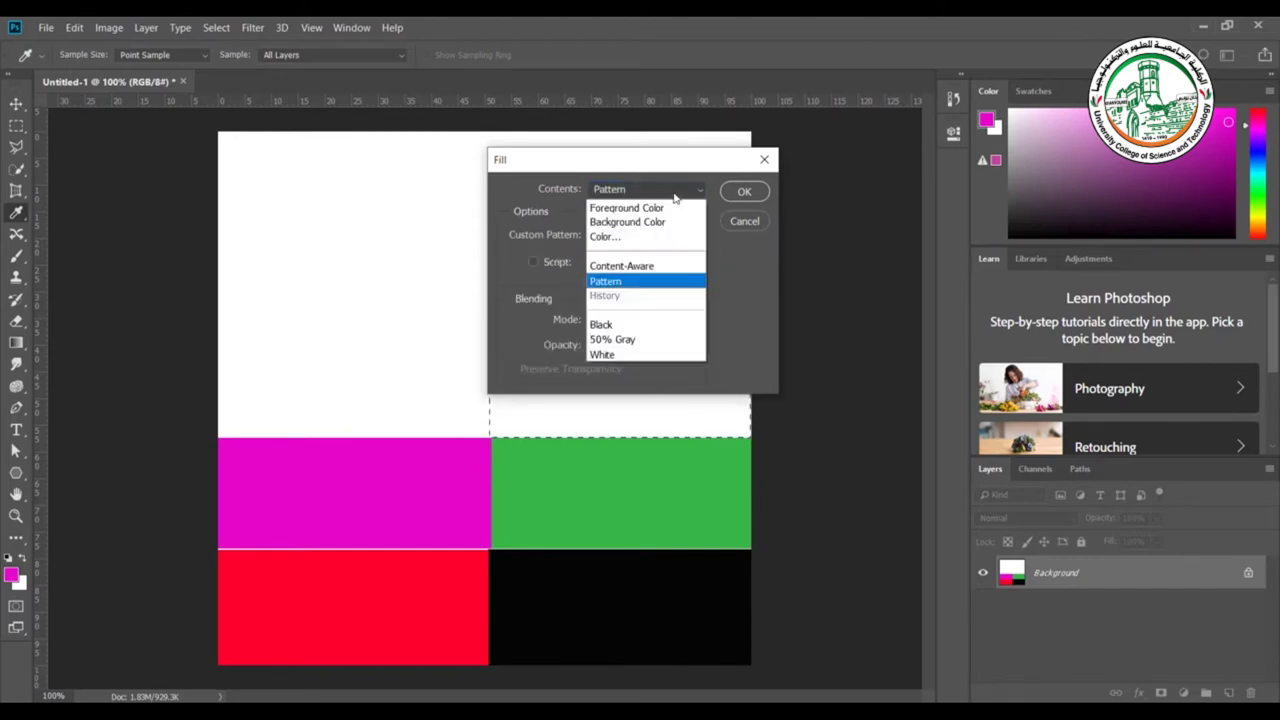
pyautogui.click(634, 284)
pyautogui.click(618, 234)
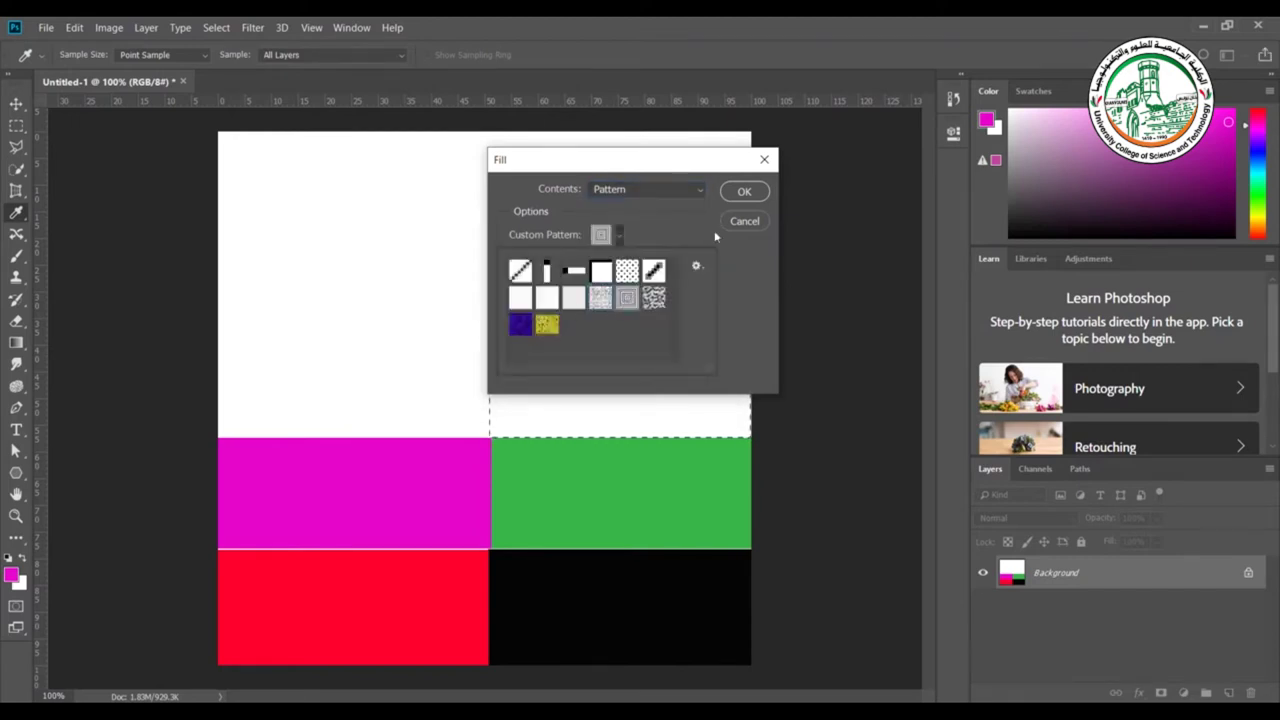
pyautogui.click(744, 191)
pyautogui.click(744, 191)
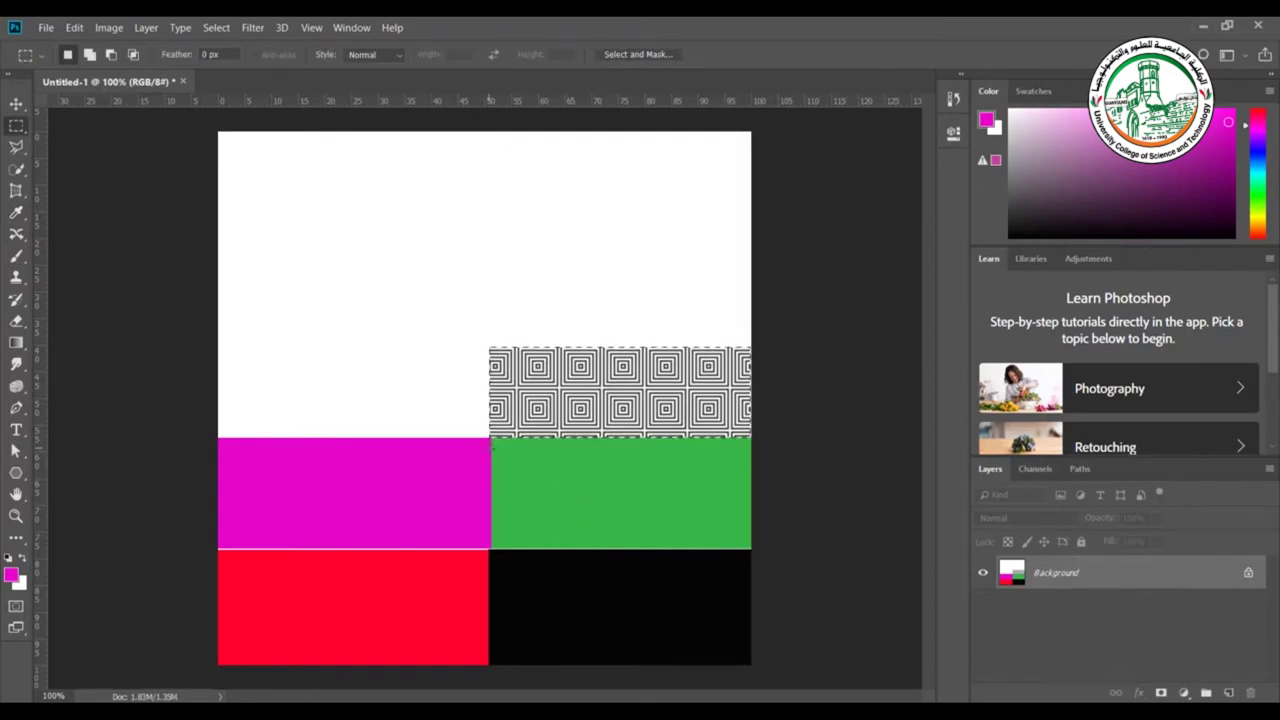
# Select the rectangle directly above the magenta block and add an orange Solid Color fill layer (e44007) over it.
pyautogui.moveTo(489, 437); pyautogui.dragTo(219, 347)
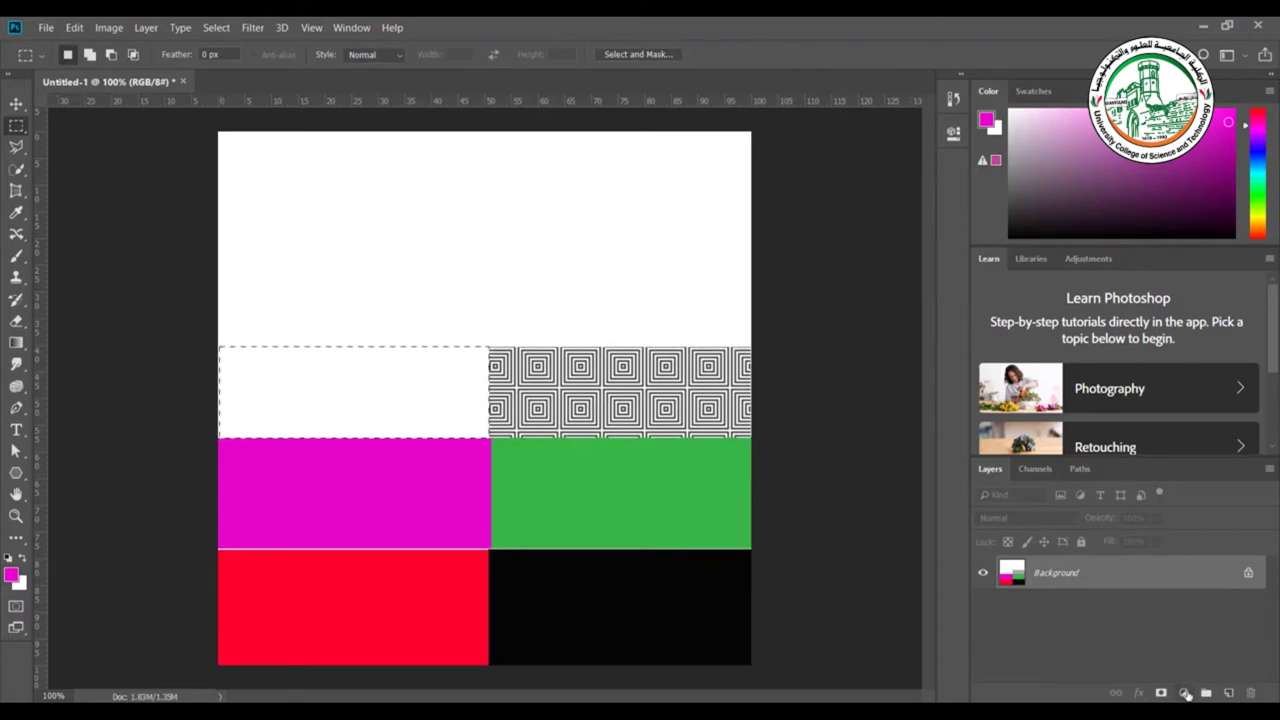
pyautogui.click(1185, 692)
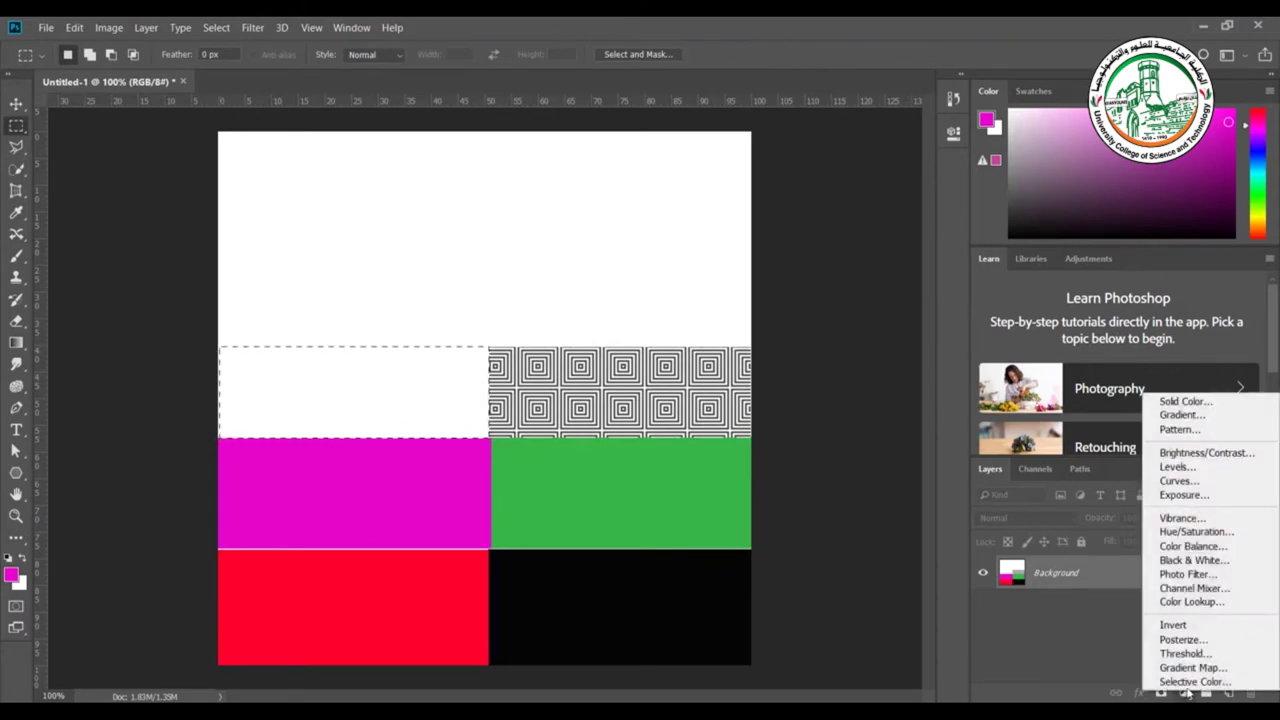
pyautogui.click(1180, 403)
pyautogui.moveTo(894, 177); pyautogui.dragTo(896, 303)
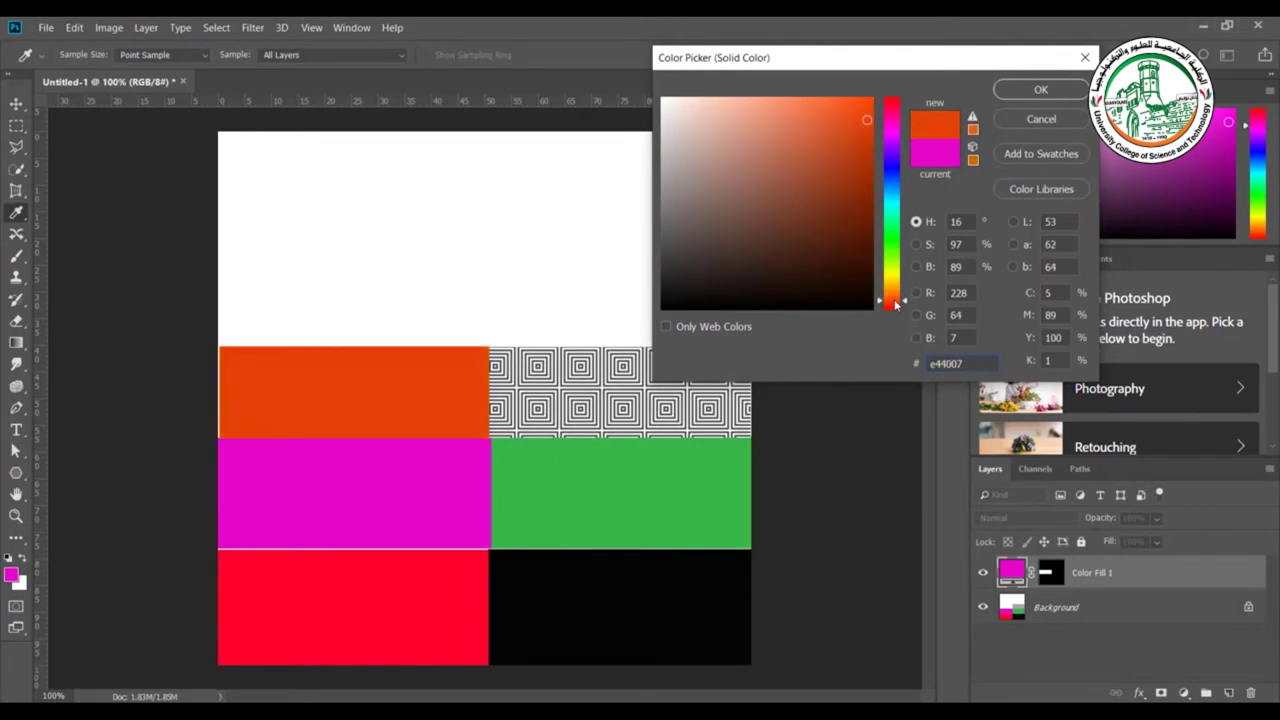
pyautogui.click(1043, 92)
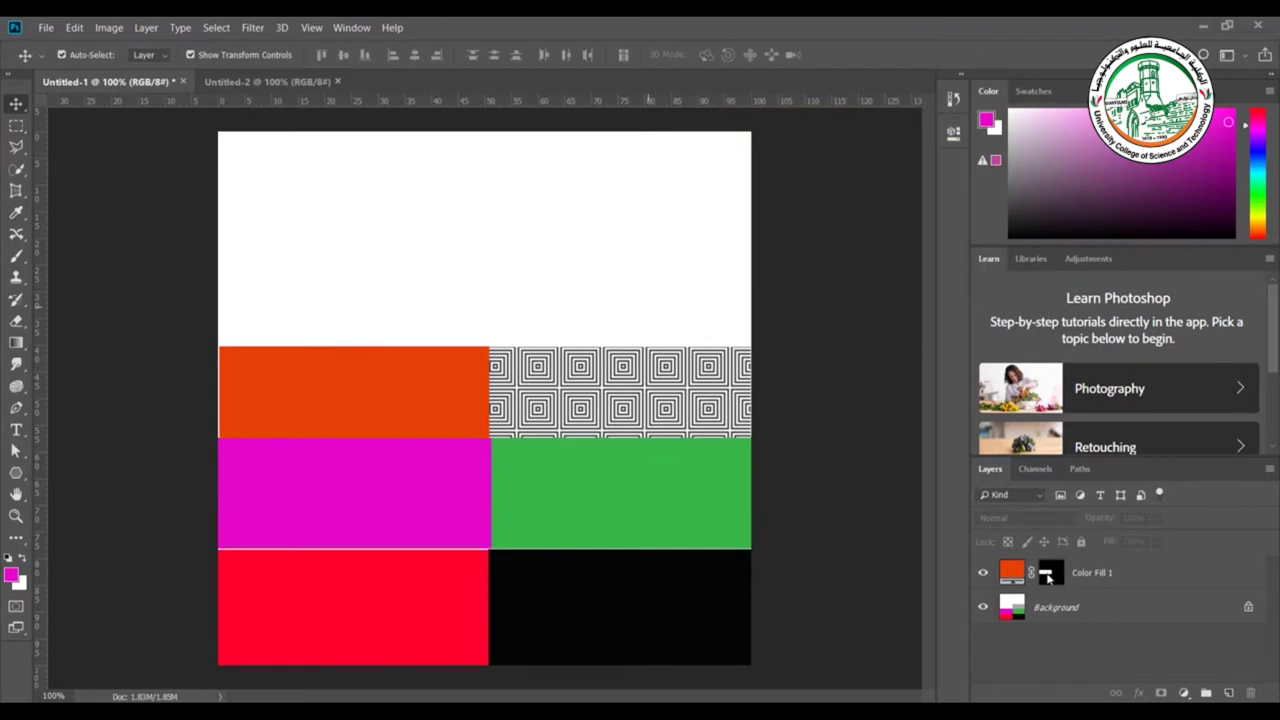
# Switch to the Untitled-2 document and fill its blank canvas with the magenta foreground color using the Paint Bucket Tool.
pyautogui.rightClick(16, 342)
pyautogui.click(73, 362)
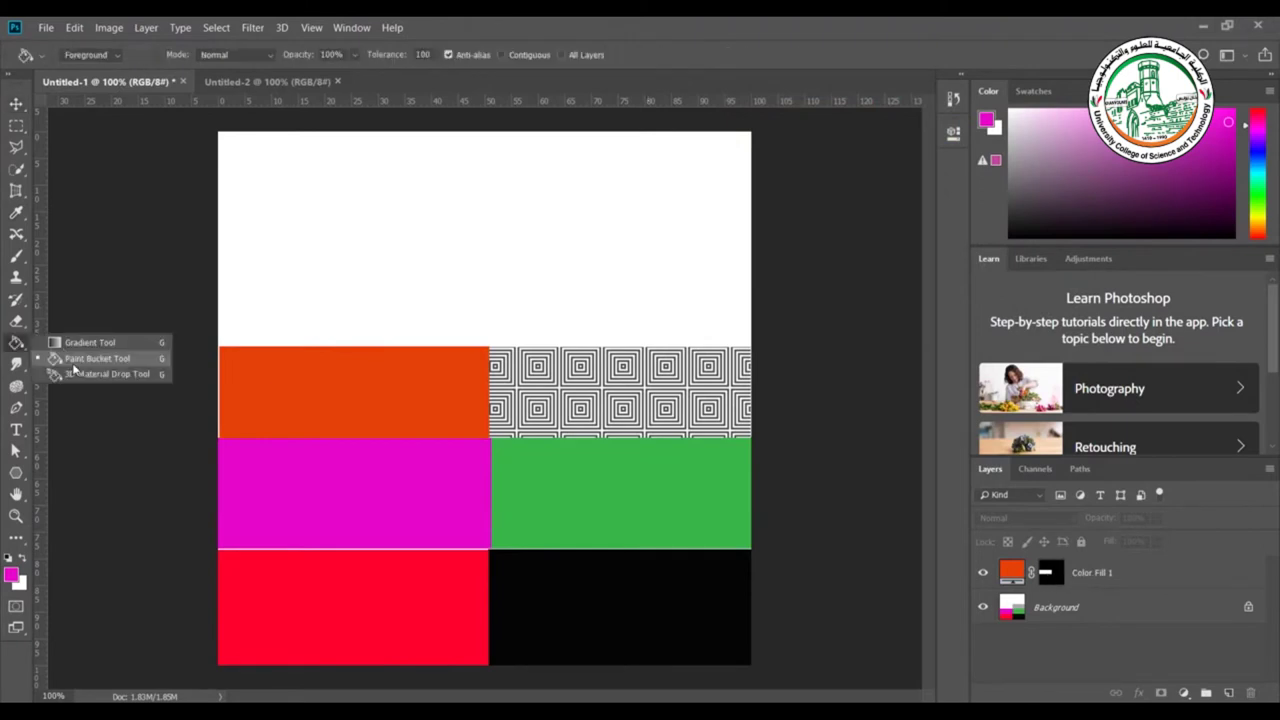
pyautogui.click(150, 364)
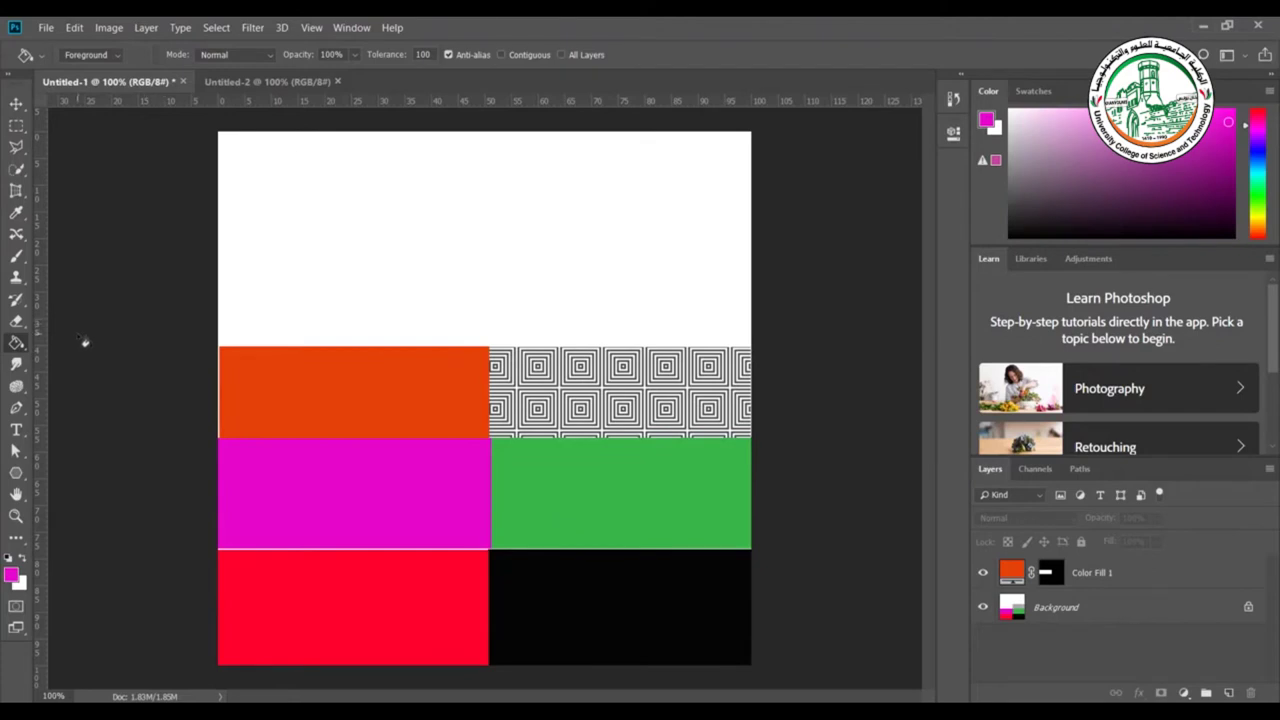
pyautogui.click(280, 87)
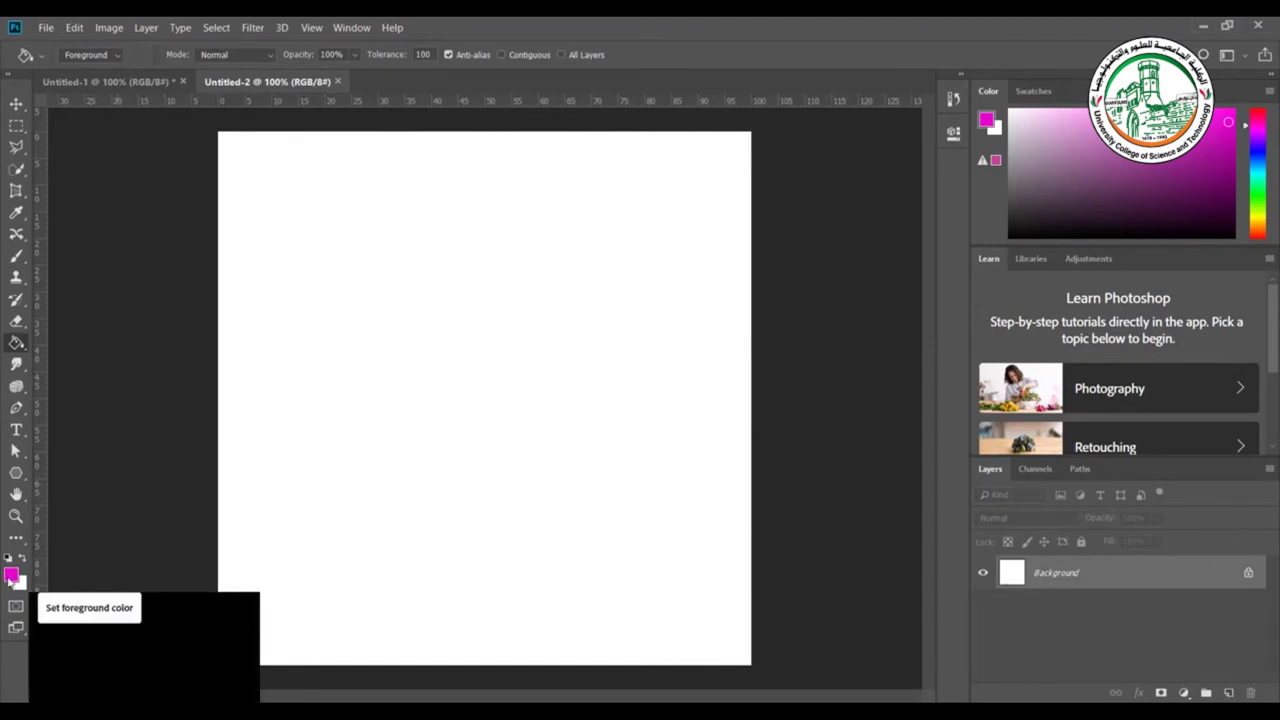
pyautogui.click(395, 270)
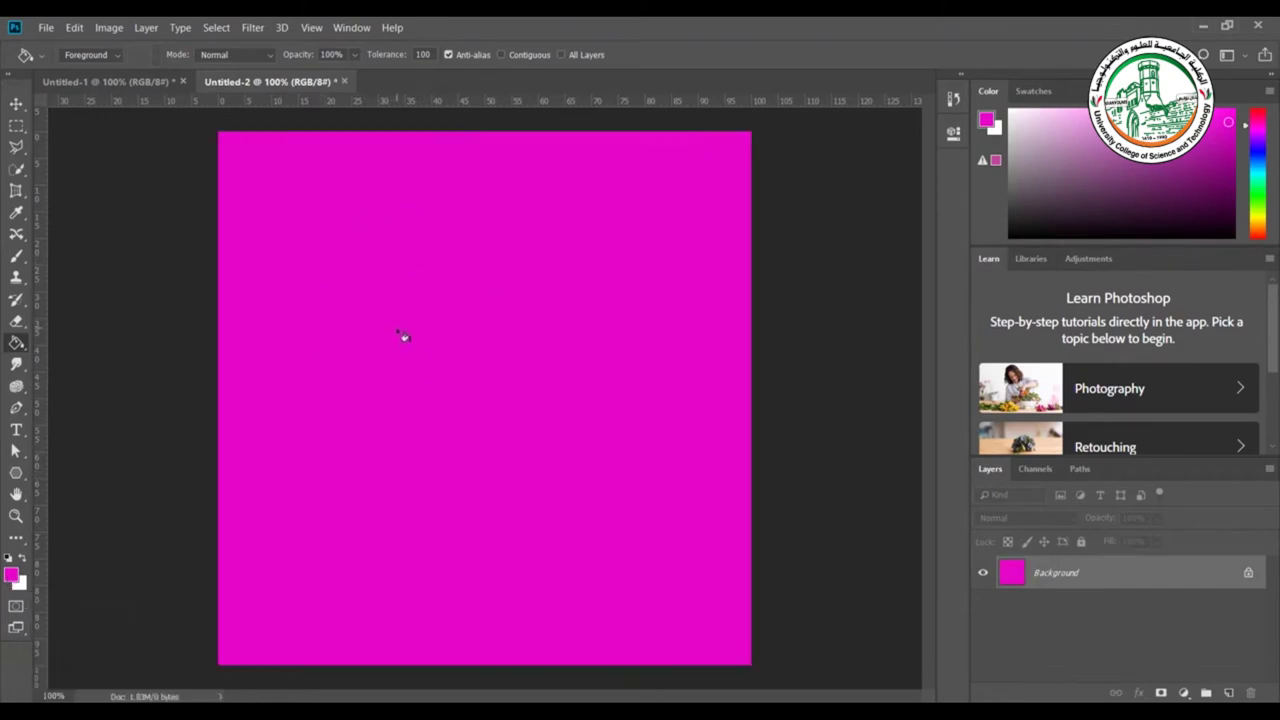
# Change the foreground color to red (e40736) and fill the whole canvas with it.
pyautogui.click(11, 575)
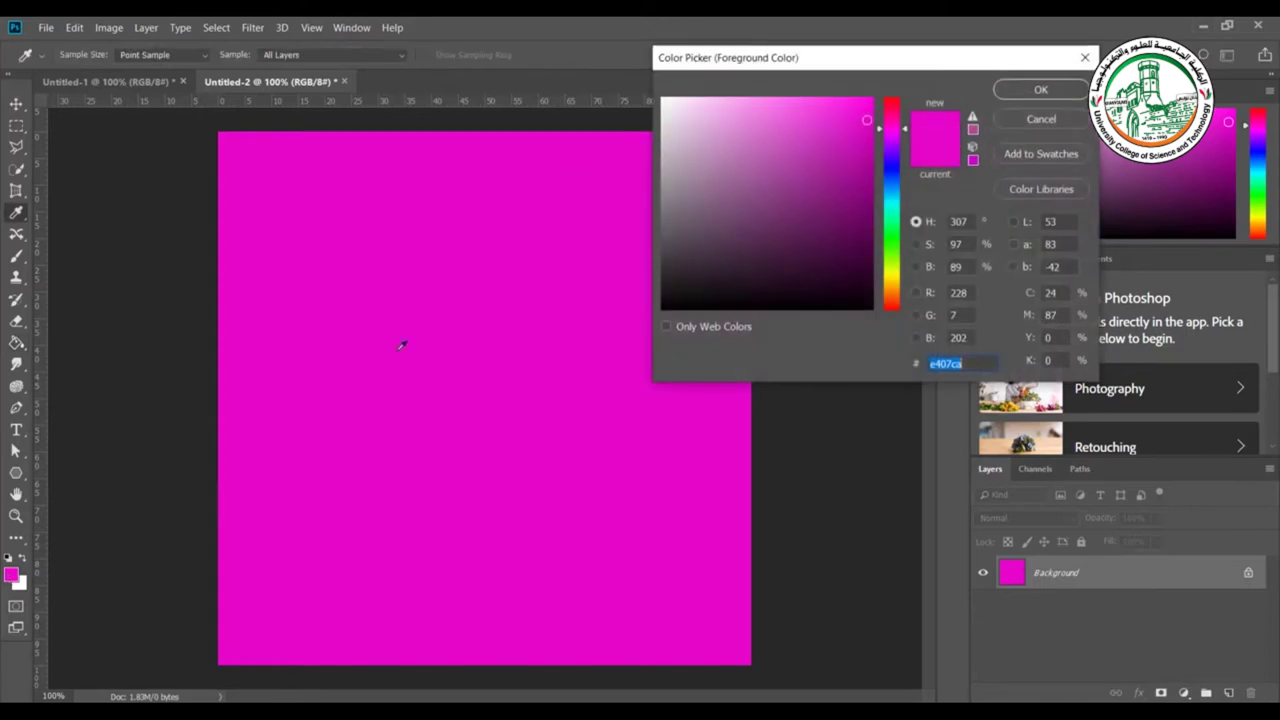
pyautogui.click(894, 108)
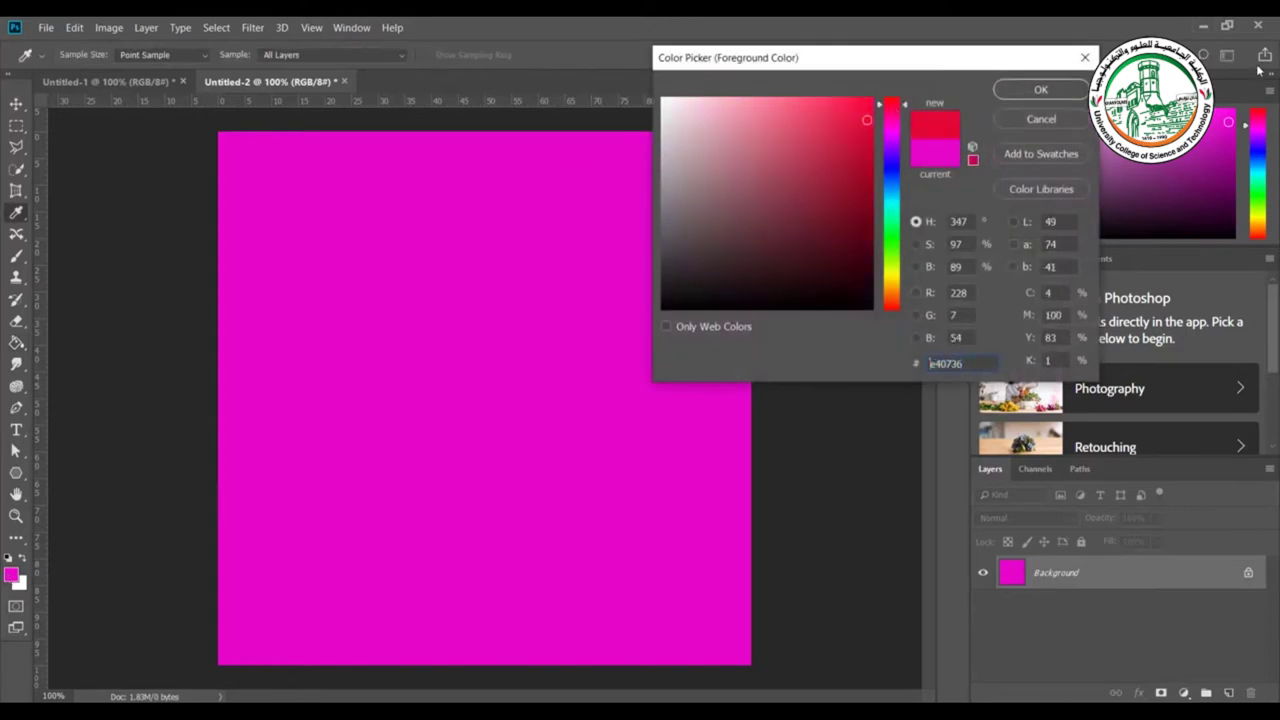
pyautogui.click(1071, 88)
pyautogui.click(391, 325)
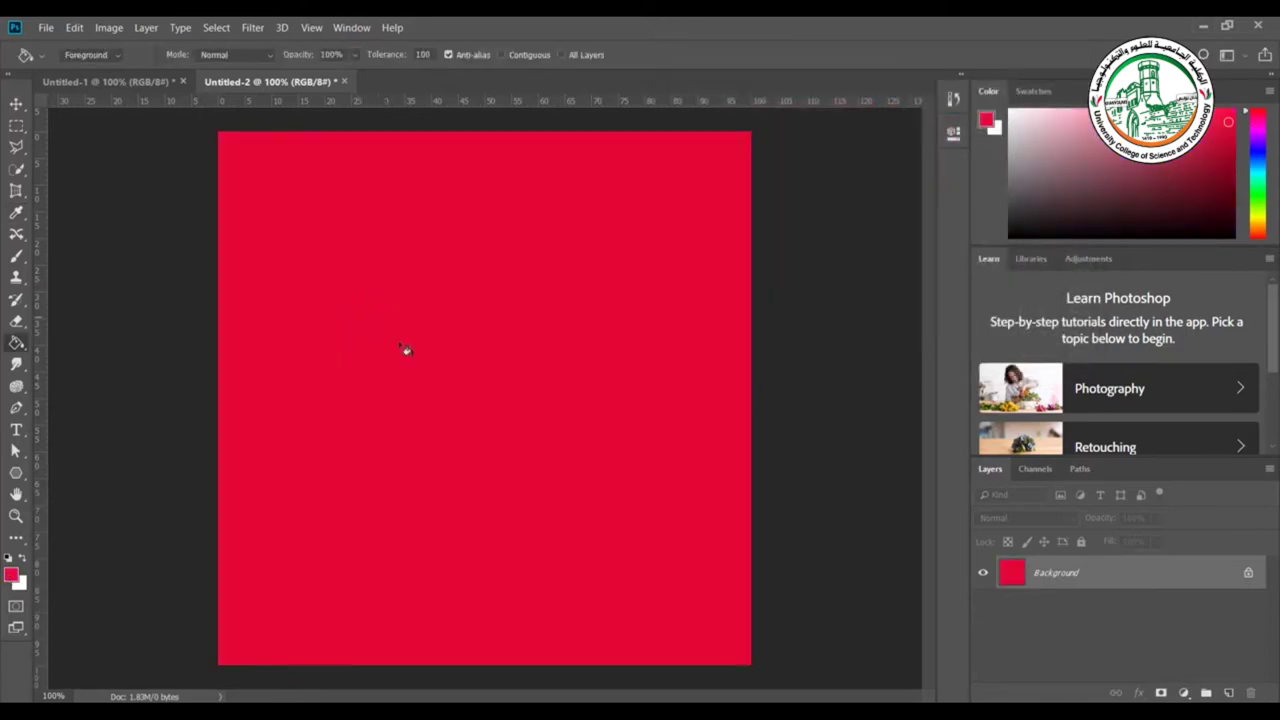
# Revert Untitled-2 to its New history state to remove both Paint Bucket fills.
pyautogui.click(953, 97)
pyautogui.click(873, 126)
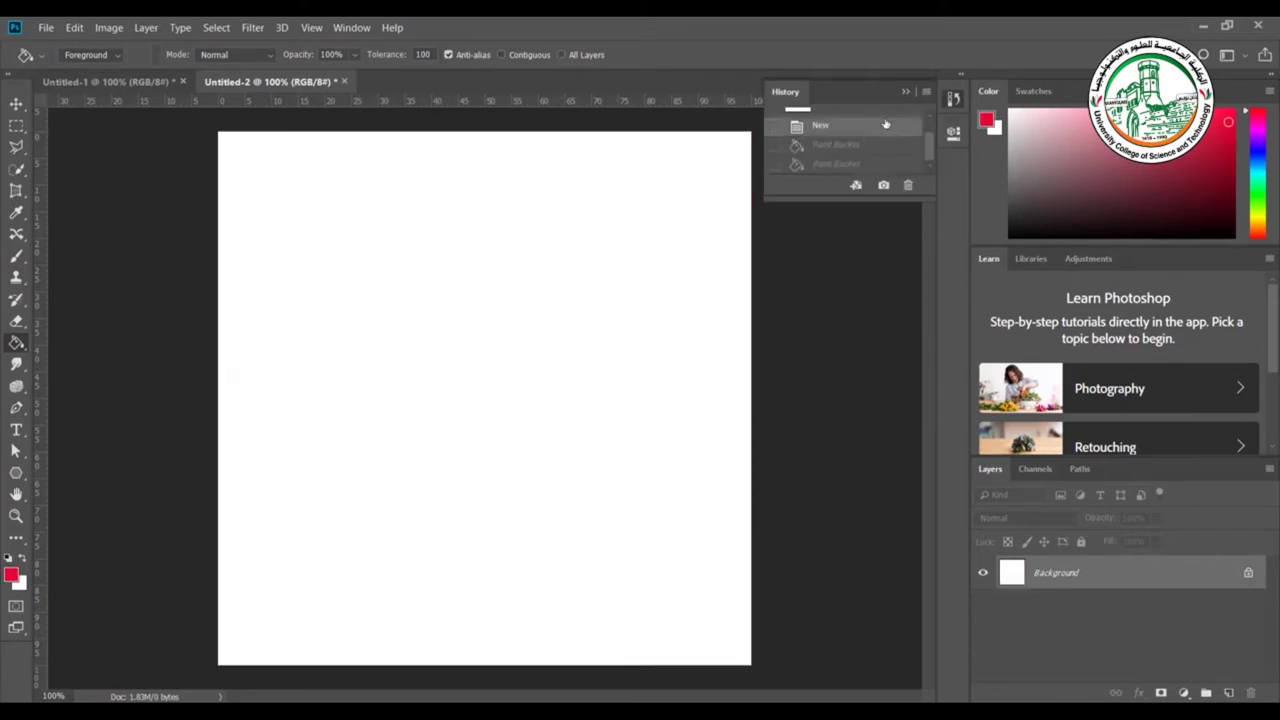
pyautogui.click(906, 92)
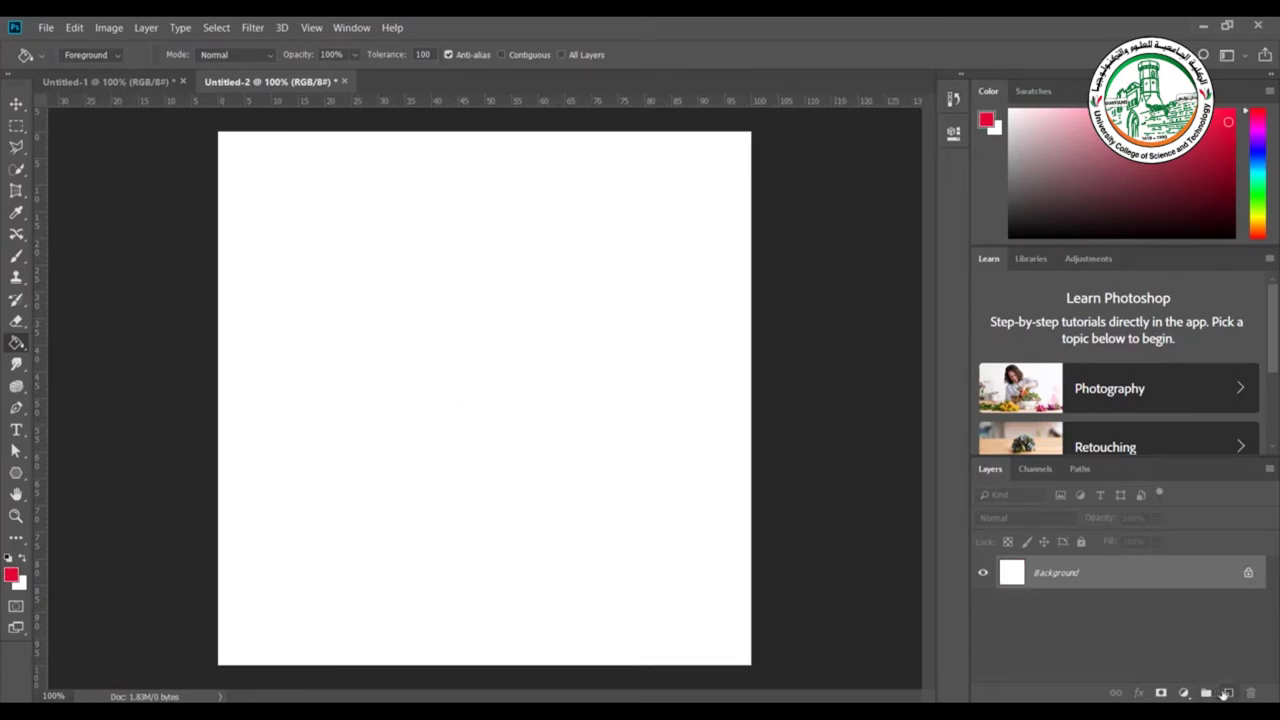
# Add a new empty layer above the Background and fill it with the red foreground color using the Paint Bucket Tool.
pyautogui.click(1228, 694)
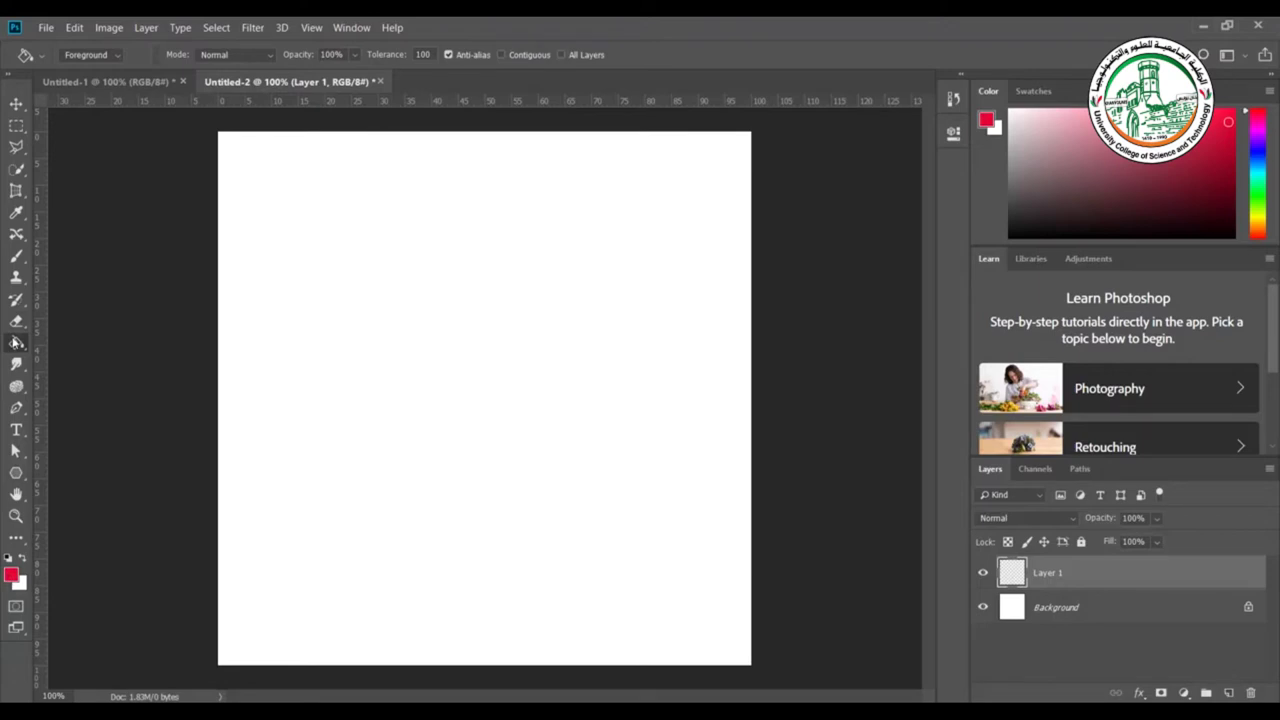
pyautogui.moveTo(16, 342); pyautogui.dragTo(80, 357)
pyautogui.click(491, 440)
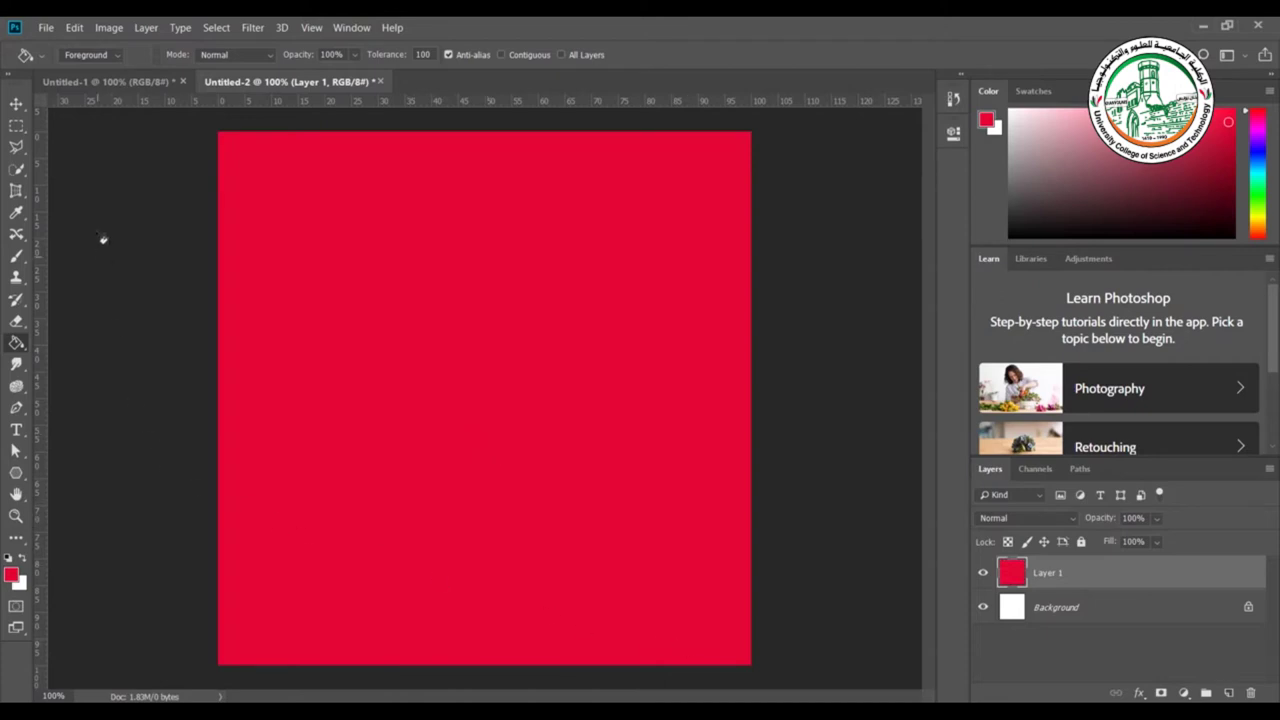
# Make a roughly square marquee selection in the lower-right area of the red canvas.
pyautogui.click(16, 126)
pyautogui.moveTo(18, 128); pyautogui.dragTo(164, 152)
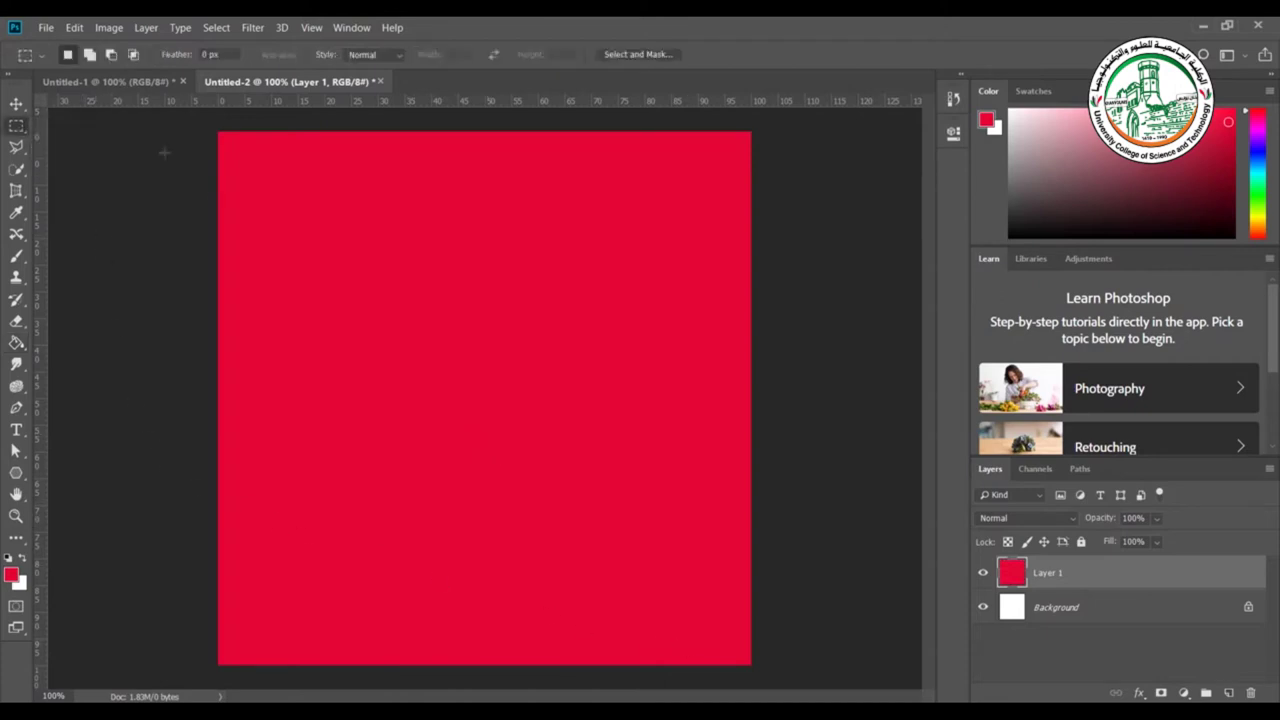
pyautogui.moveTo(697, 394); pyautogui.dragTo(509, 588)
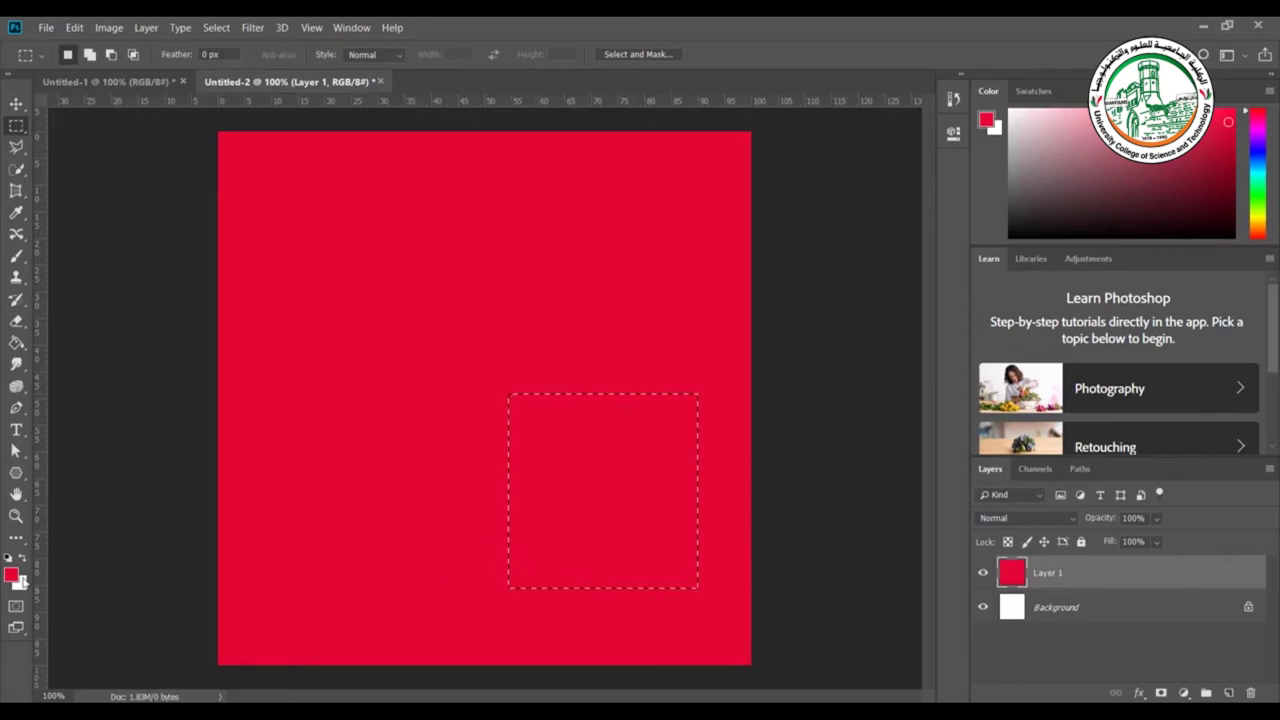
# Change the foreground color to golden yellow and fill the square selection with the Paint Bucket Tool.
pyautogui.click(11, 575)
pyautogui.click(892, 284)
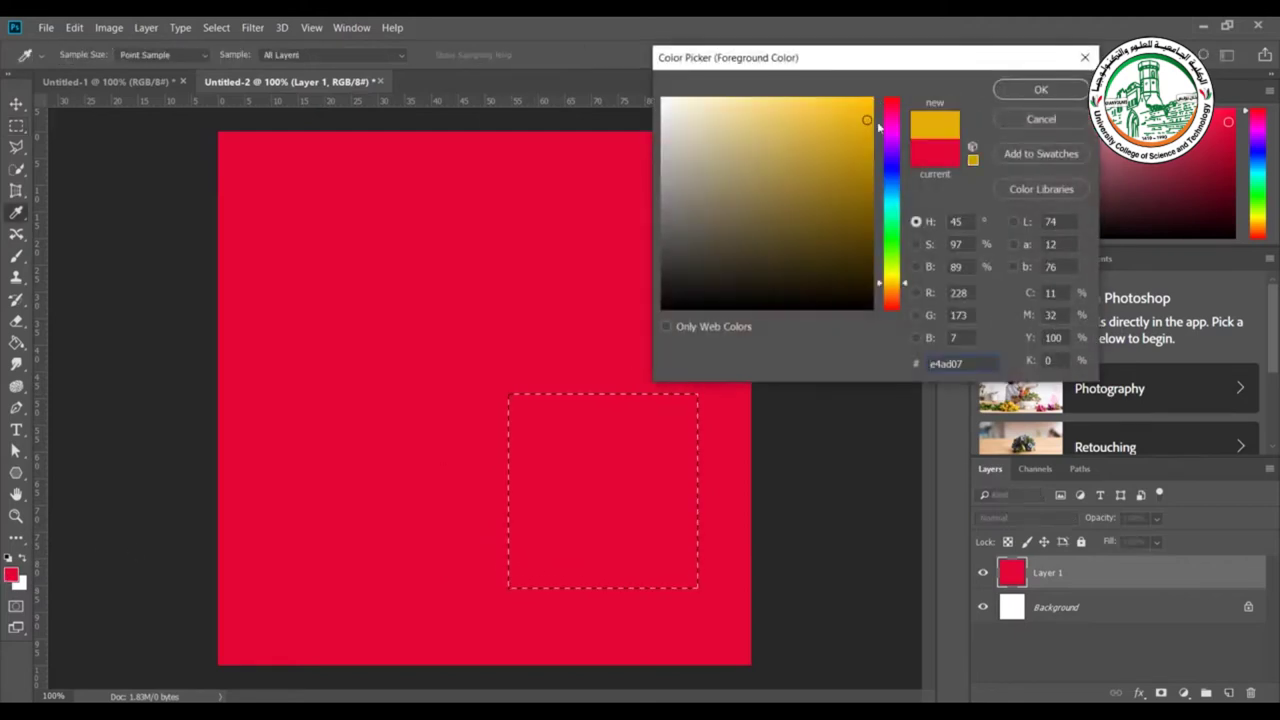
pyautogui.click(1041, 89)
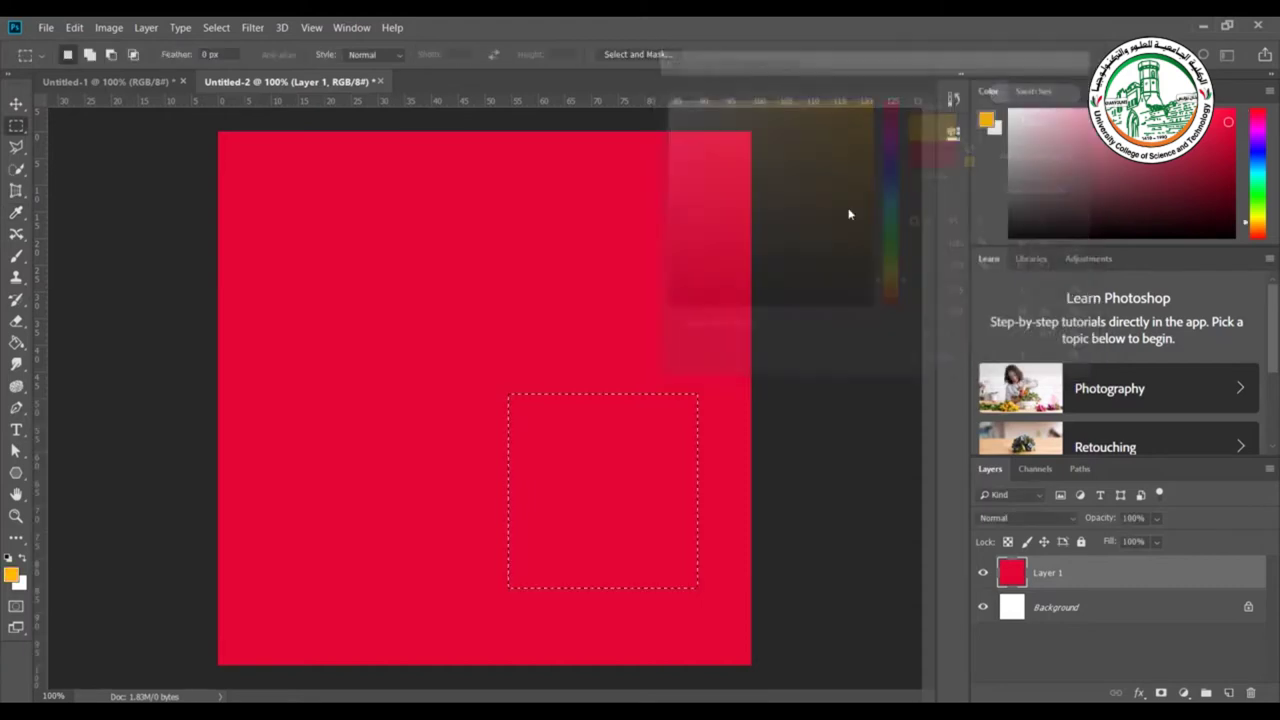
pyautogui.click(17, 345)
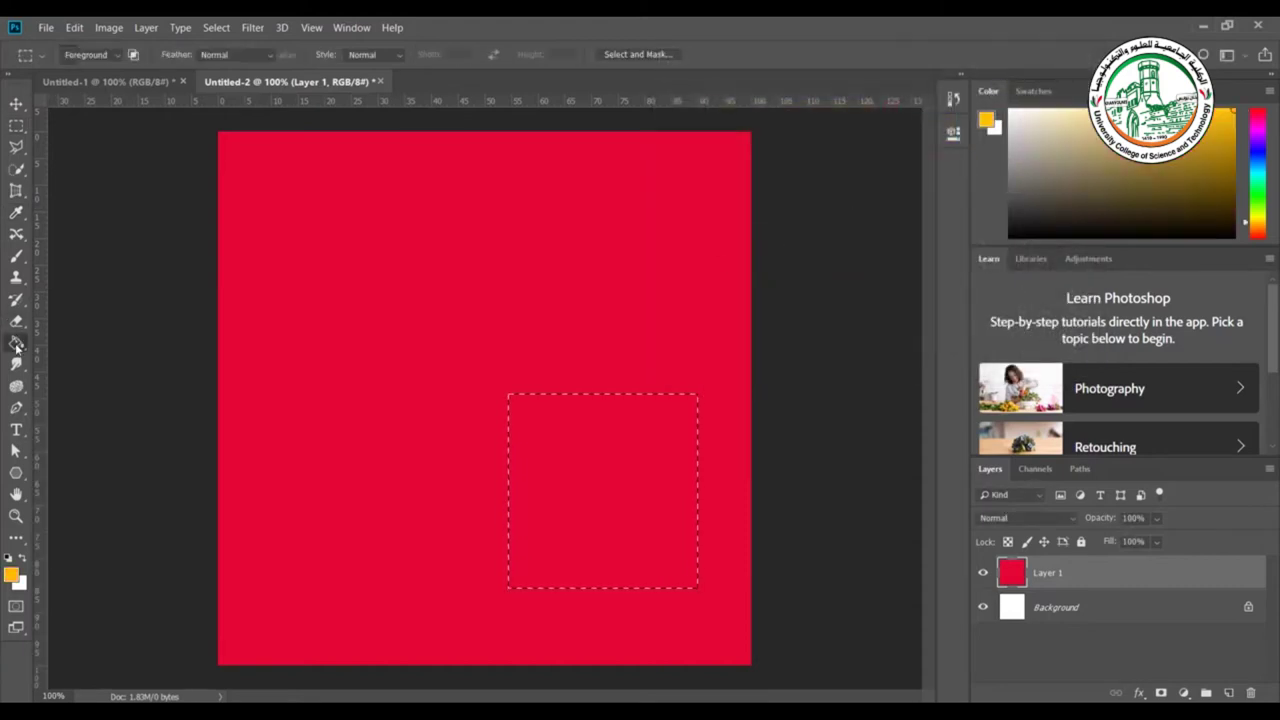
pyautogui.click(633, 469)
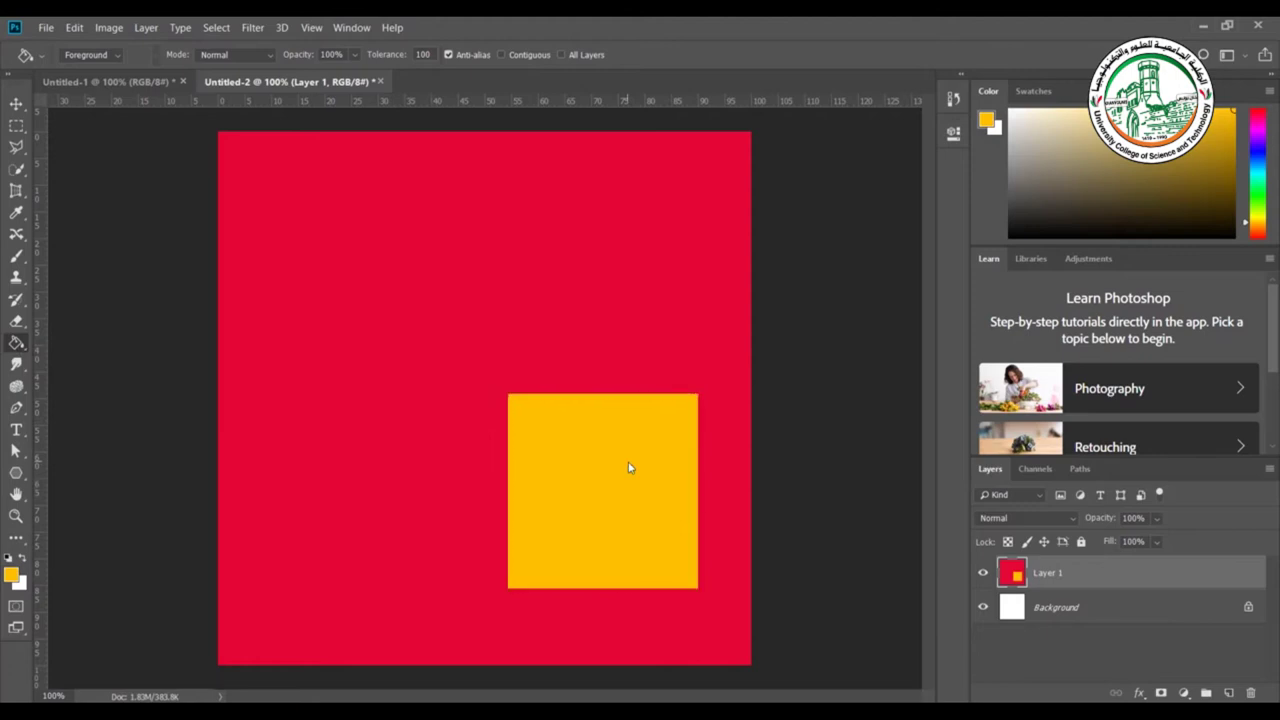
# Shift Layer 1 slightly down and right with the Move Tool, and undo that move.
pyautogui.click(16, 104)
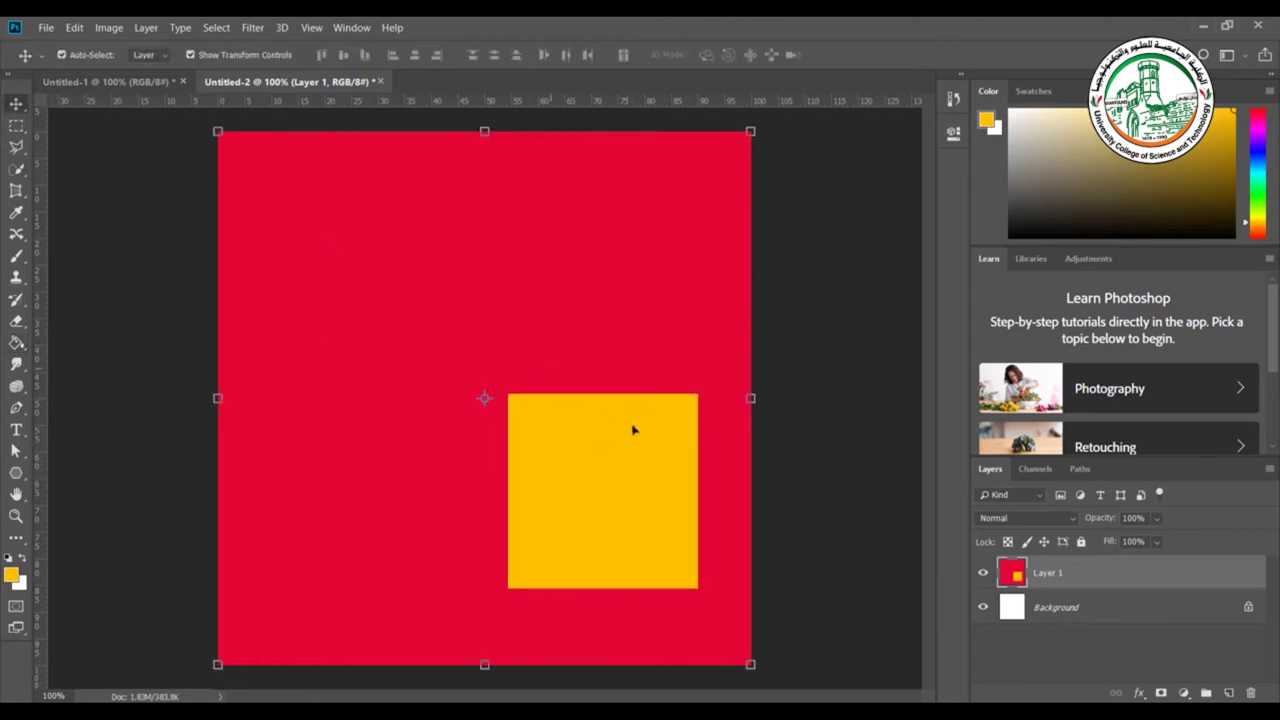
pyautogui.moveTo(597, 487); pyautogui.dragTo(626, 519)
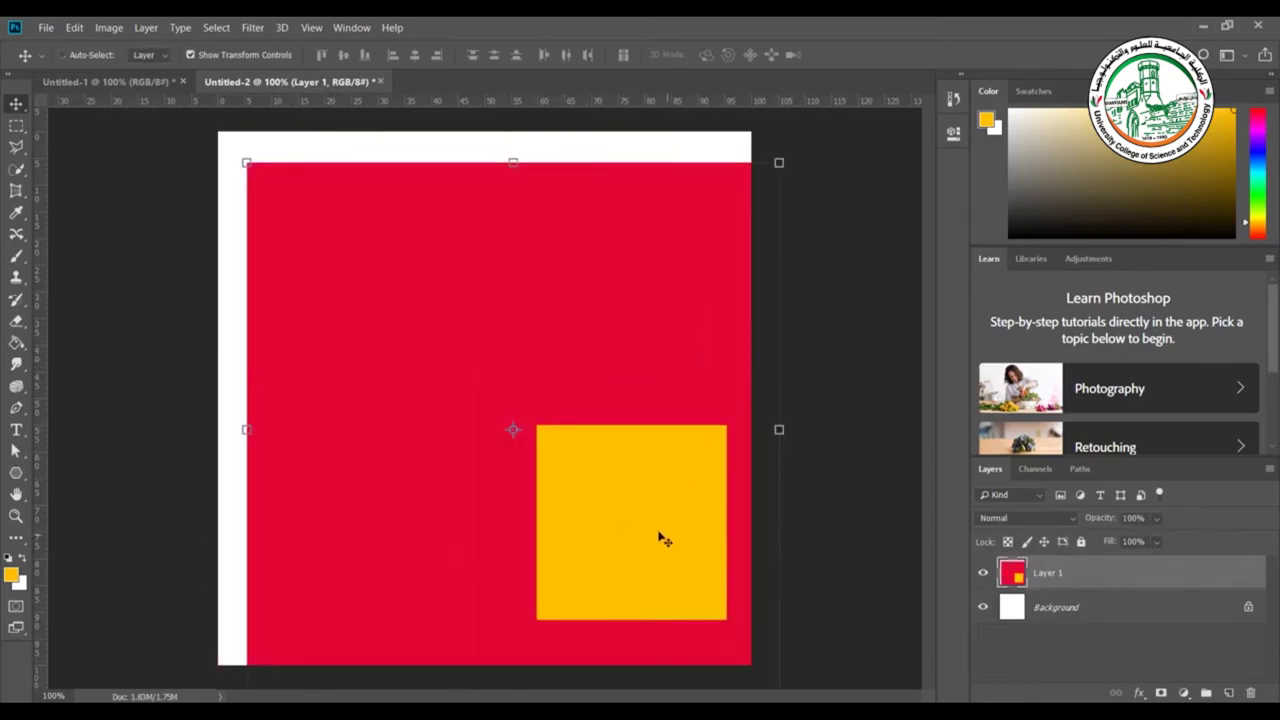
pyautogui.hotkey('ctrl', 'z')
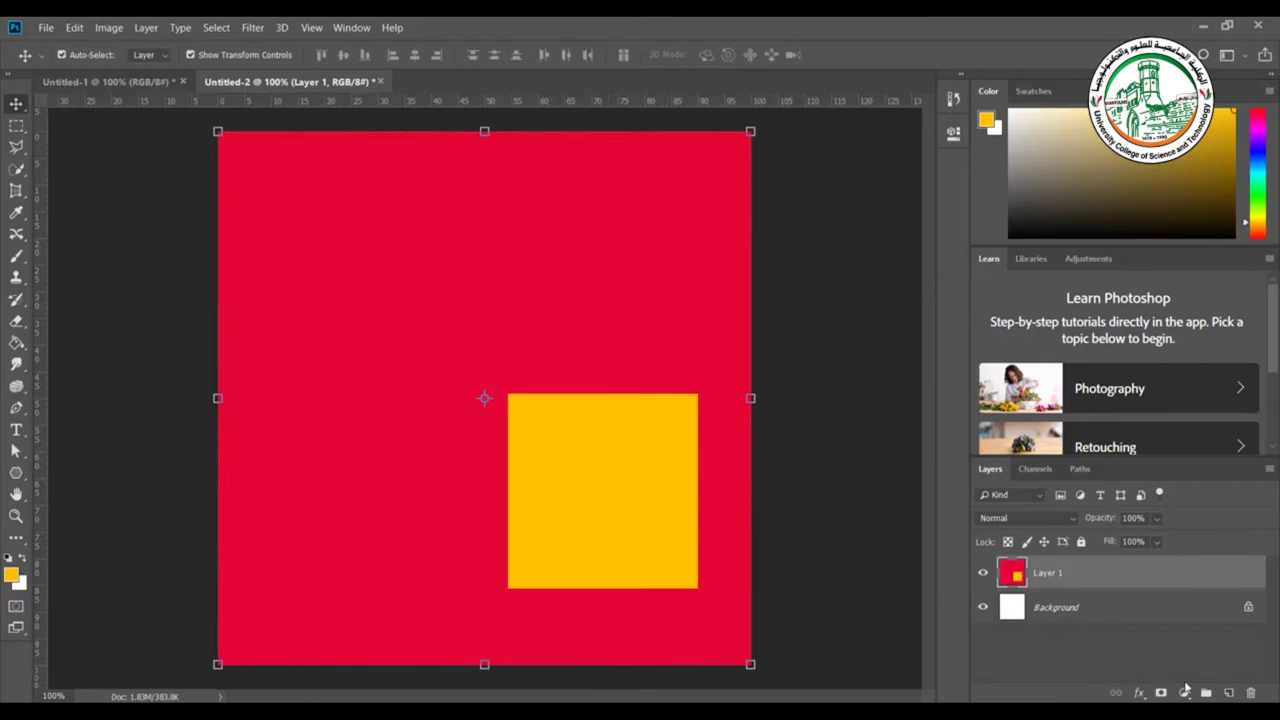
# Add another new layer, fill a square selection beside the yellow square with the yellow foreground color, and deselect it.
pyautogui.click(1228, 692)
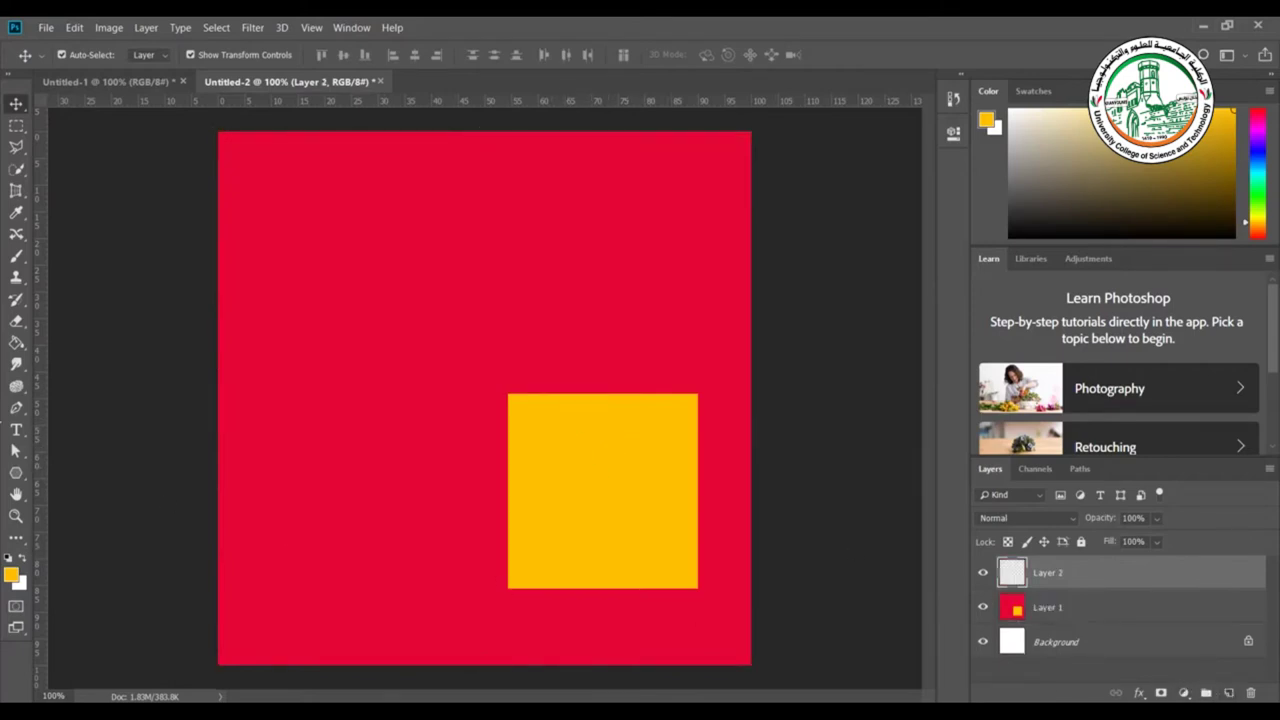
pyautogui.click(16, 125)
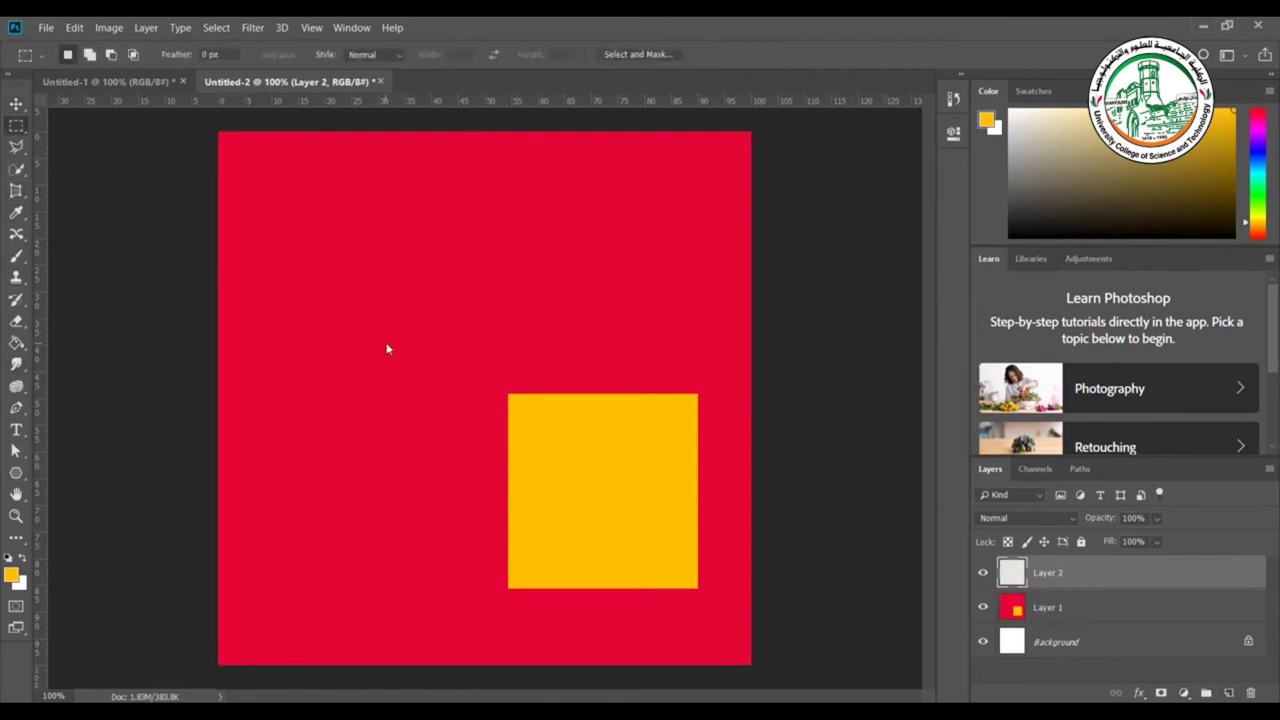
pyautogui.moveTo(272, 333); pyautogui.dragTo(451, 509)
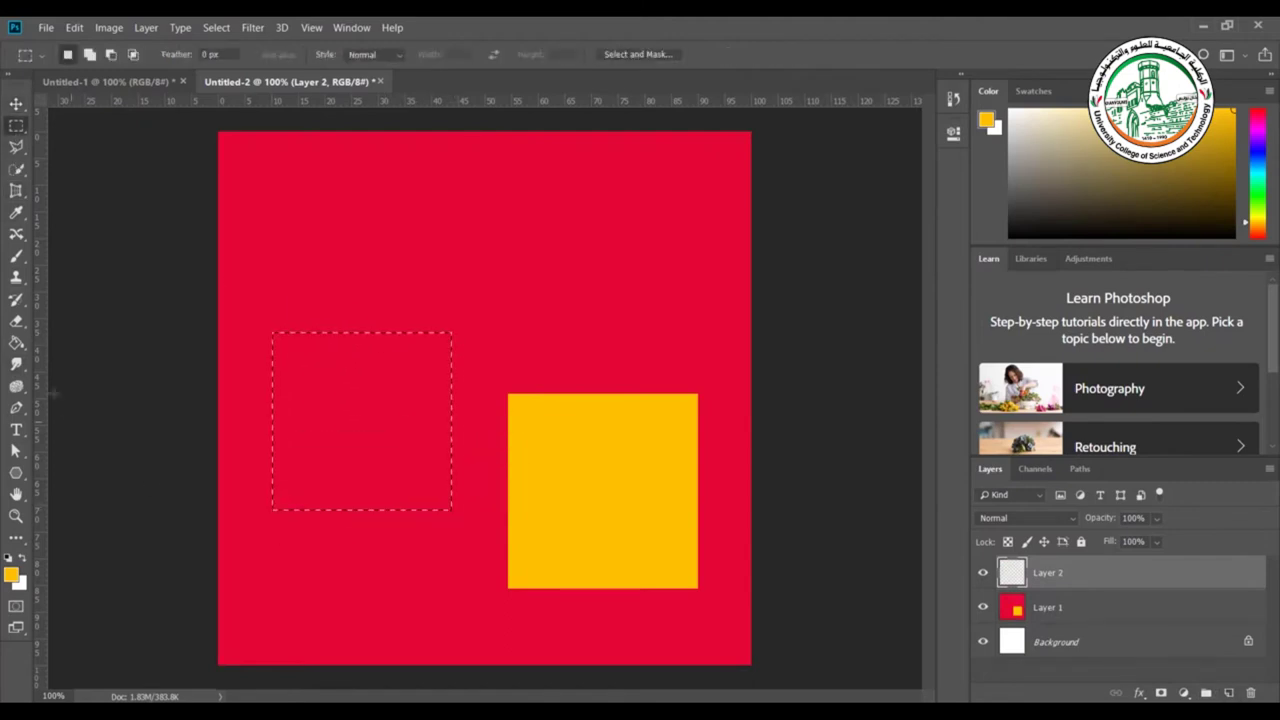
pyautogui.click(16, 342)
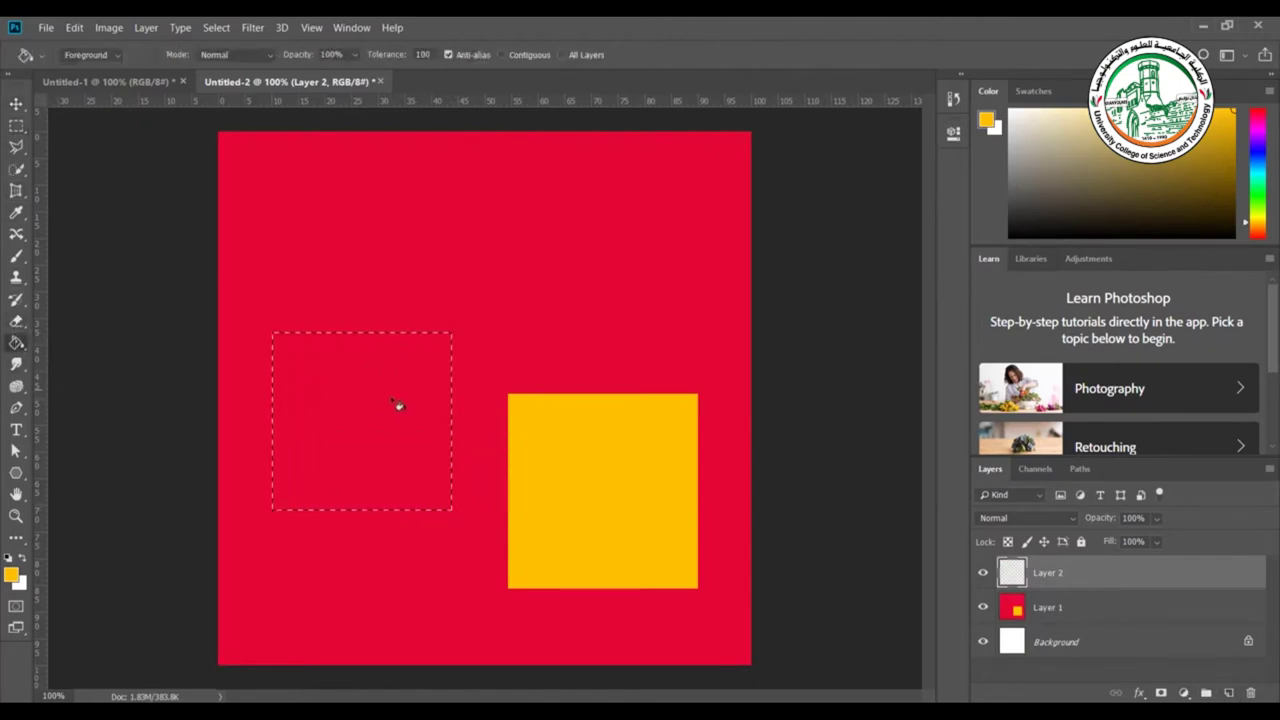
pyautogui.click(380, 400)
pyautogui.hotkey('ctrl', 'd')
# Move the yellow square on Layer 2 independently of Layer 1, placing it slightly up and right of where it was filled.
pyautogui.click(16, 103)
pyautogui.moveTo(401, 364); pyautogui.dragTo(379, 469)
pyautogui.hotkey('ctrl', 't')
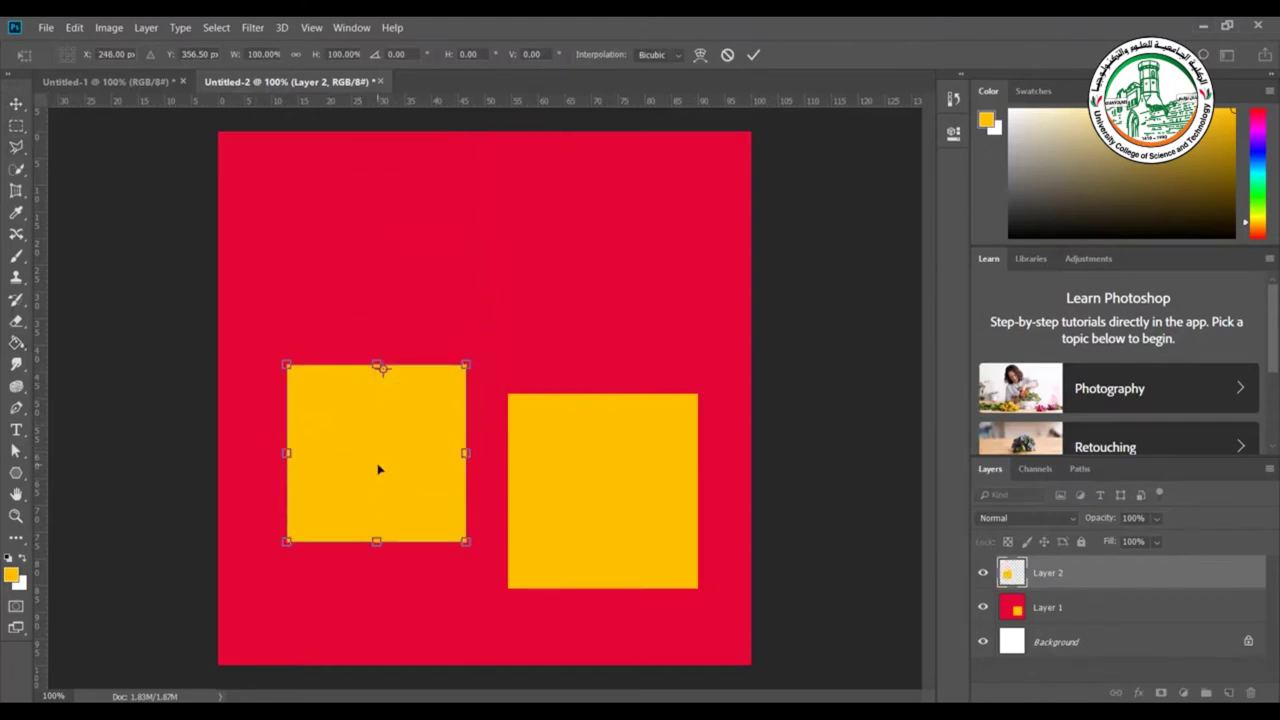
pyautogui.hotkey('ctrl', 'z')
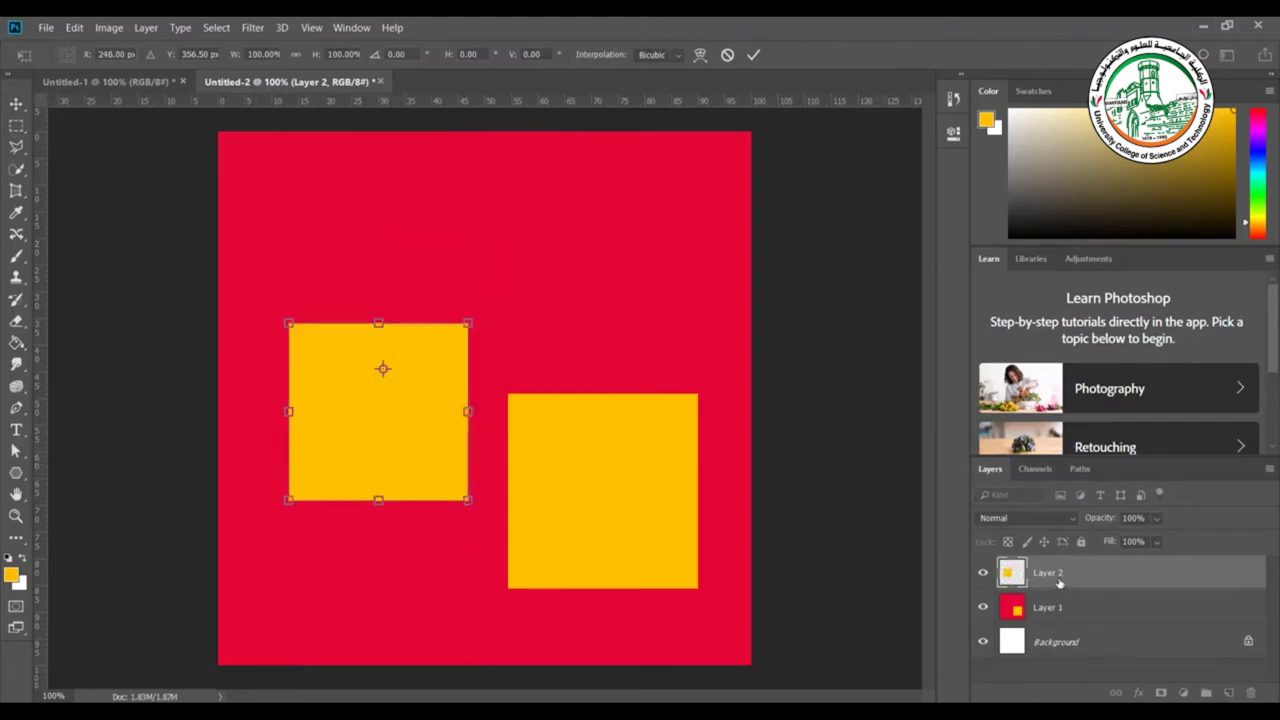
pyautogui.press('Return')
# Set the Paint Bucket Tool's fill source to Pattern.
pyautogui.press('g')
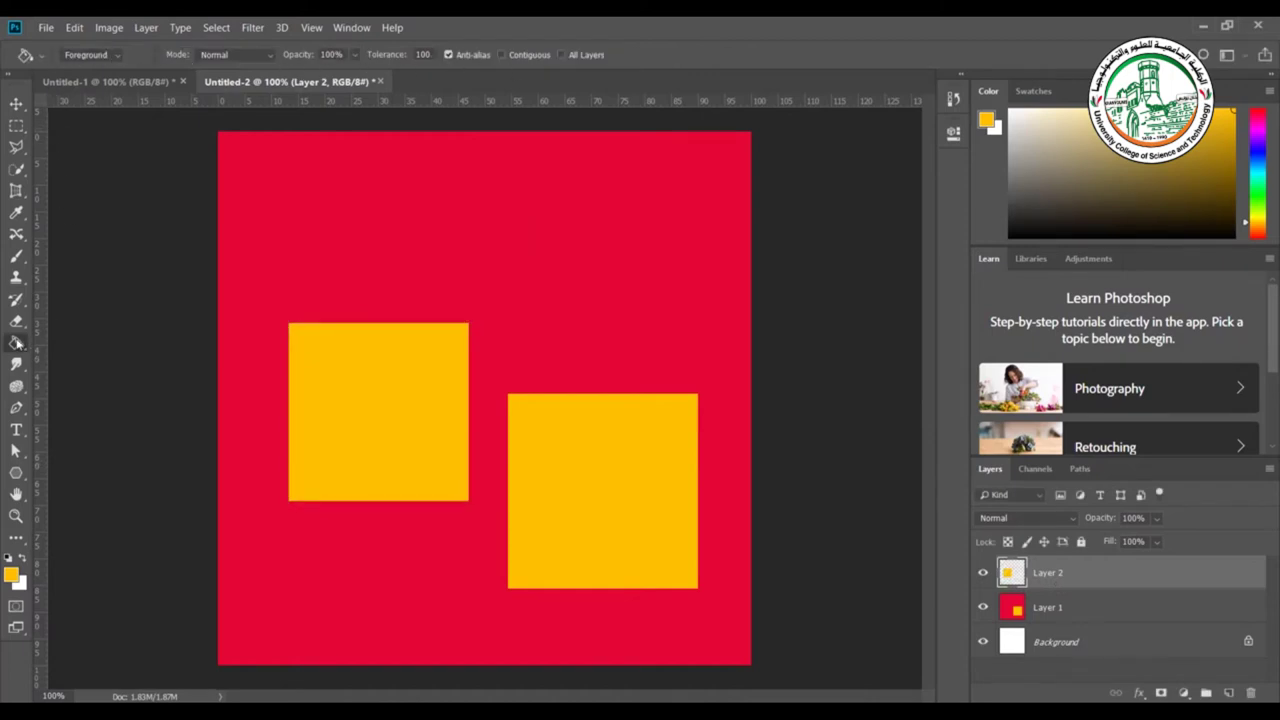
pyautogui.click(119, 56)
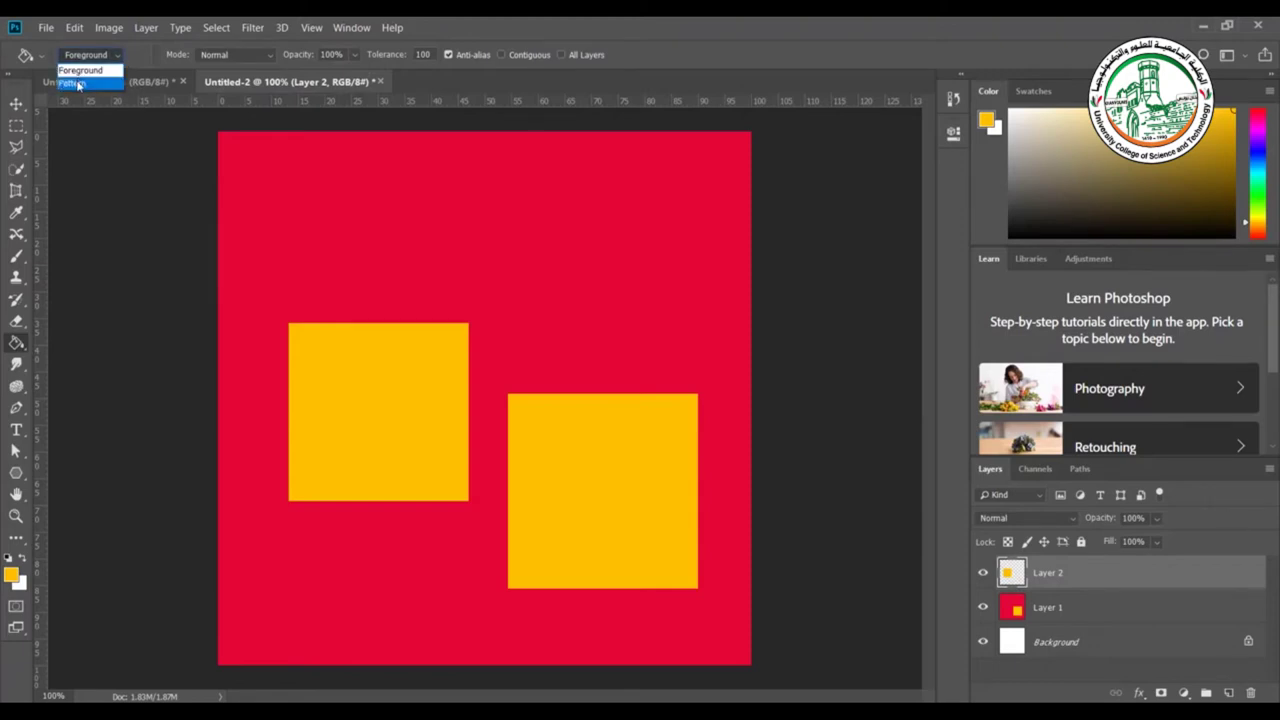
pyautogui.click(78, 85)
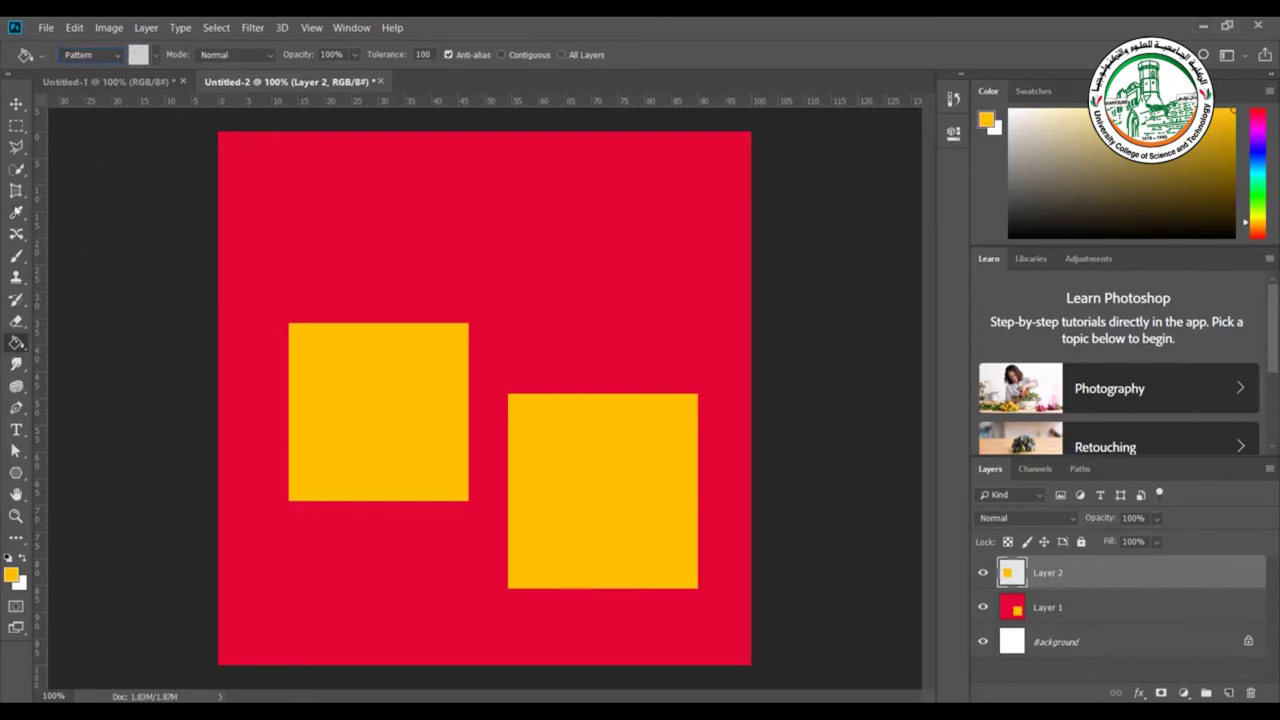
# Draw a rectangular selection above the lower yellow square on Layer 2 and fill it with the concentric squares pattern using the Paint Bucket Tool.
pyautogui.click(16, 125)
pyautogui.moveTo(500, 177); pyautogui.dragTo(708, 323)
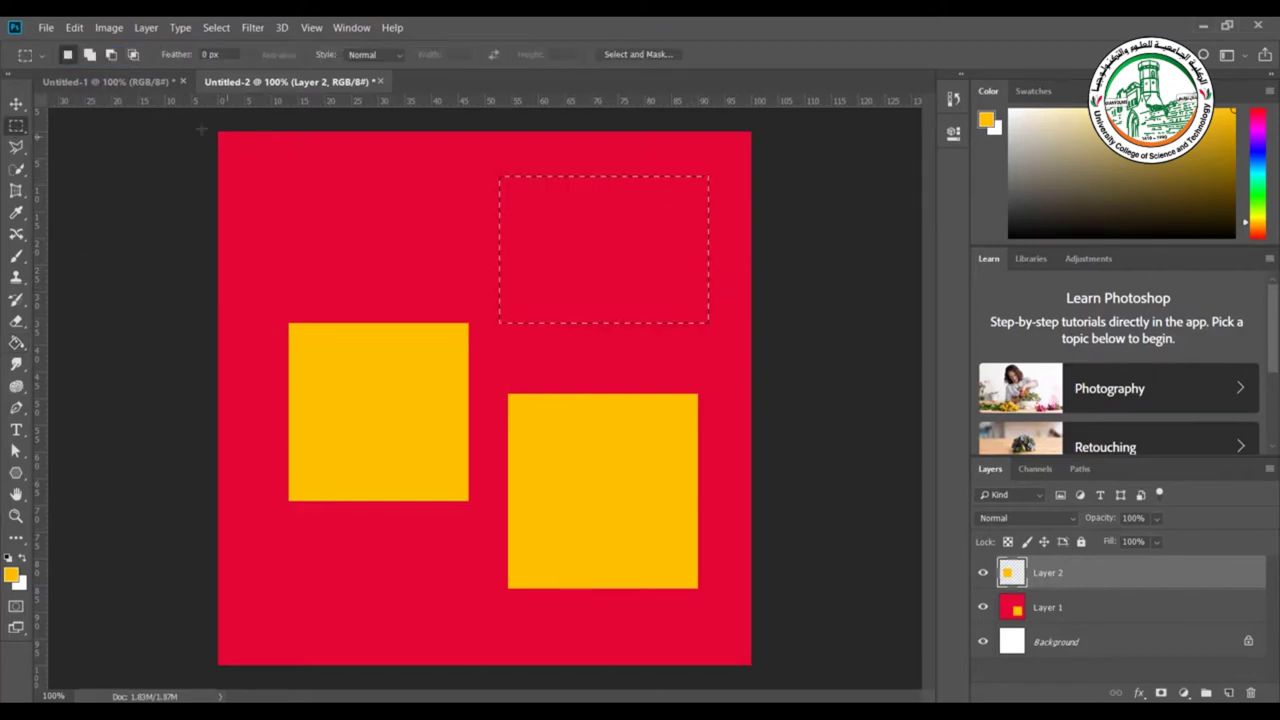
pyautogui.click(16, 343)
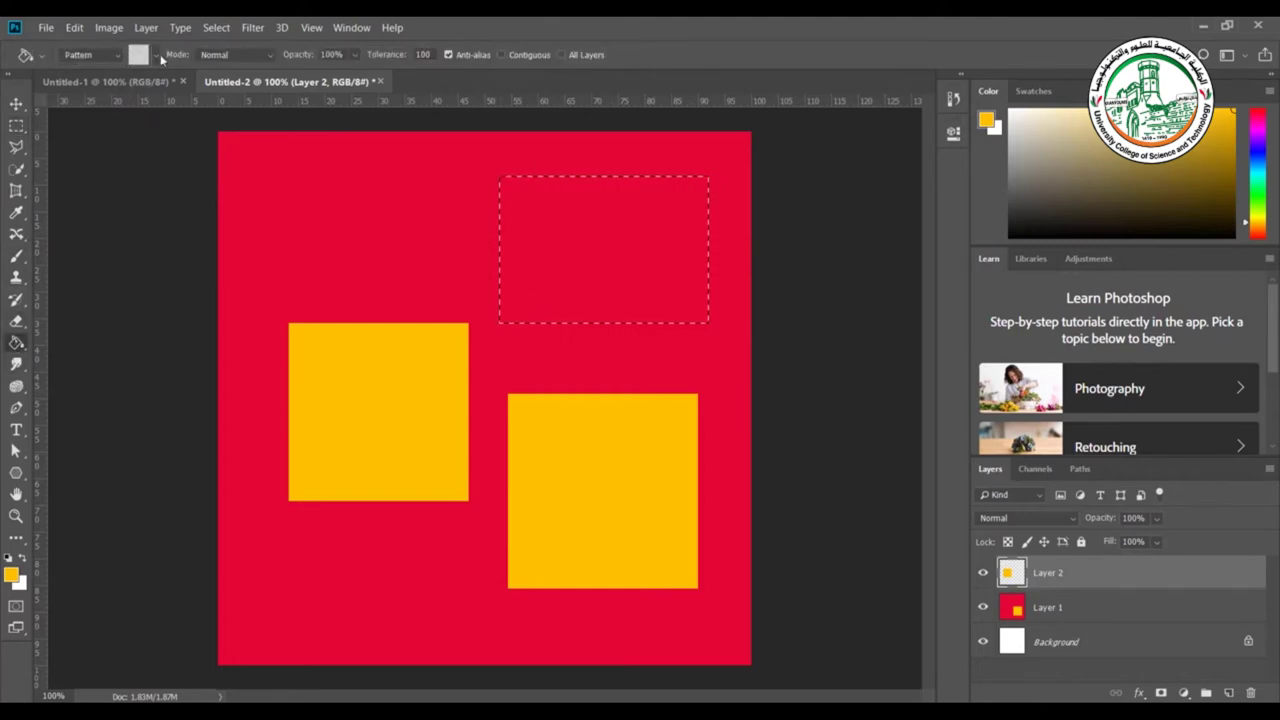
pyautogui.click(153, 56)
pyautogui.click(191, 118)
pyautogui.click(164, 118)
pyautogui.click(548, 223)
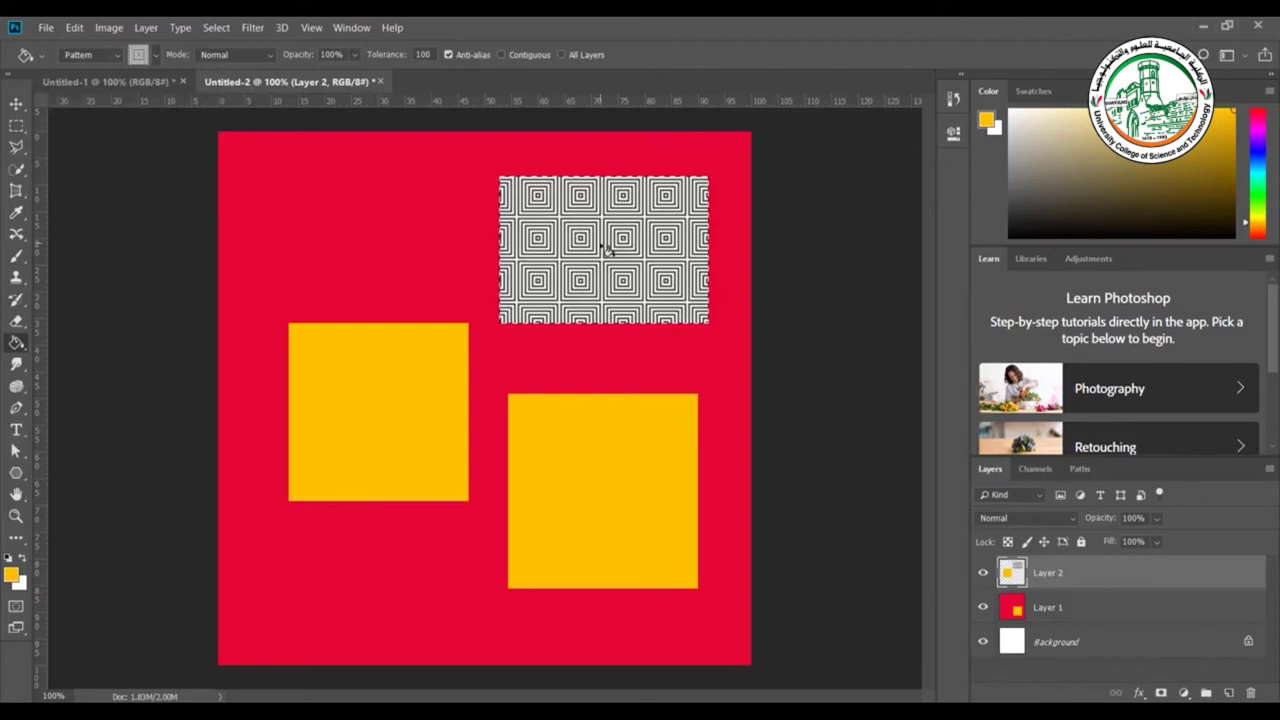
# Display the pattern presets as Text Only and return them to the Small Thumbnail view.
pyautogui.click(90, 54)
pyautogui.click(163, 57)
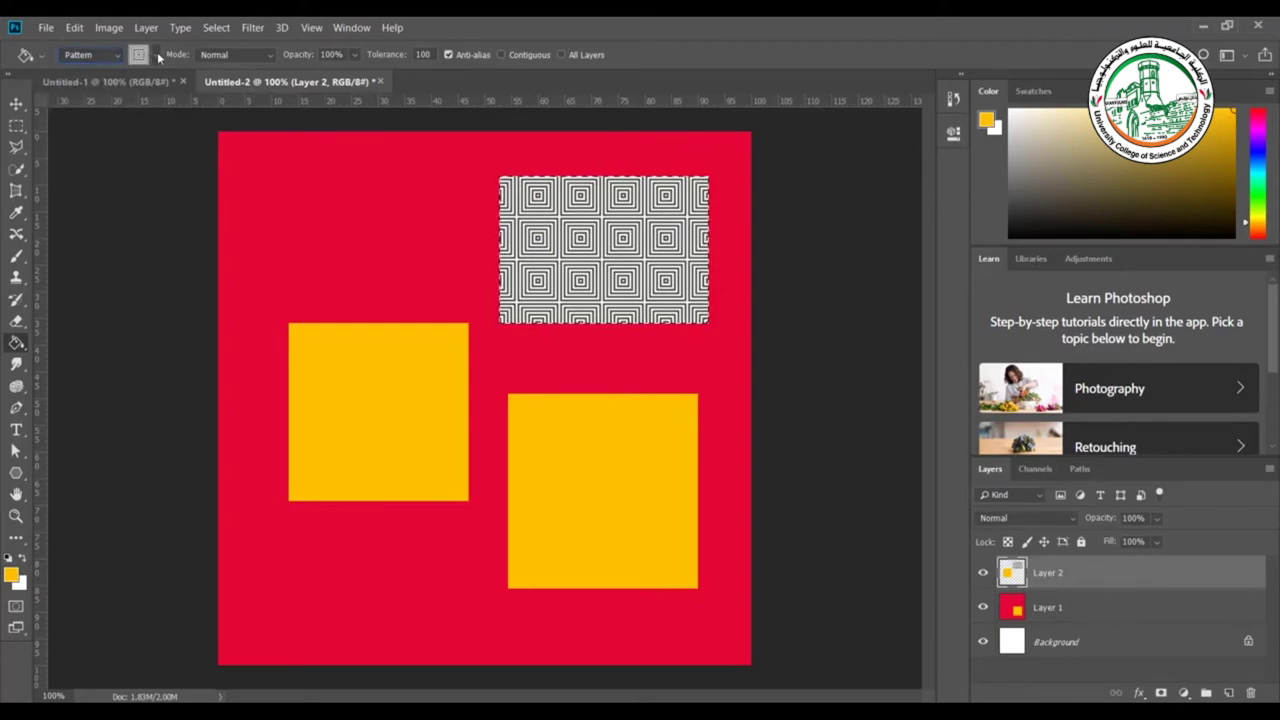
pyautogui.click(157, 55)
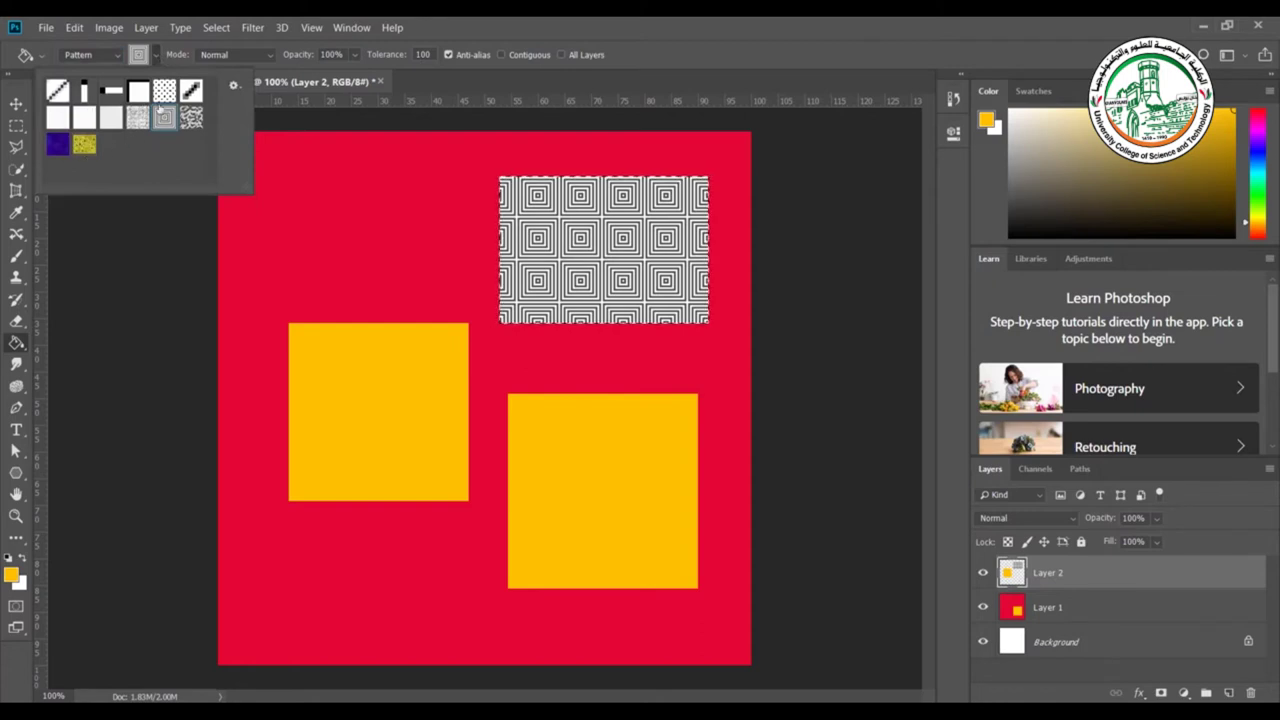
pyautogui.click(235, 86)
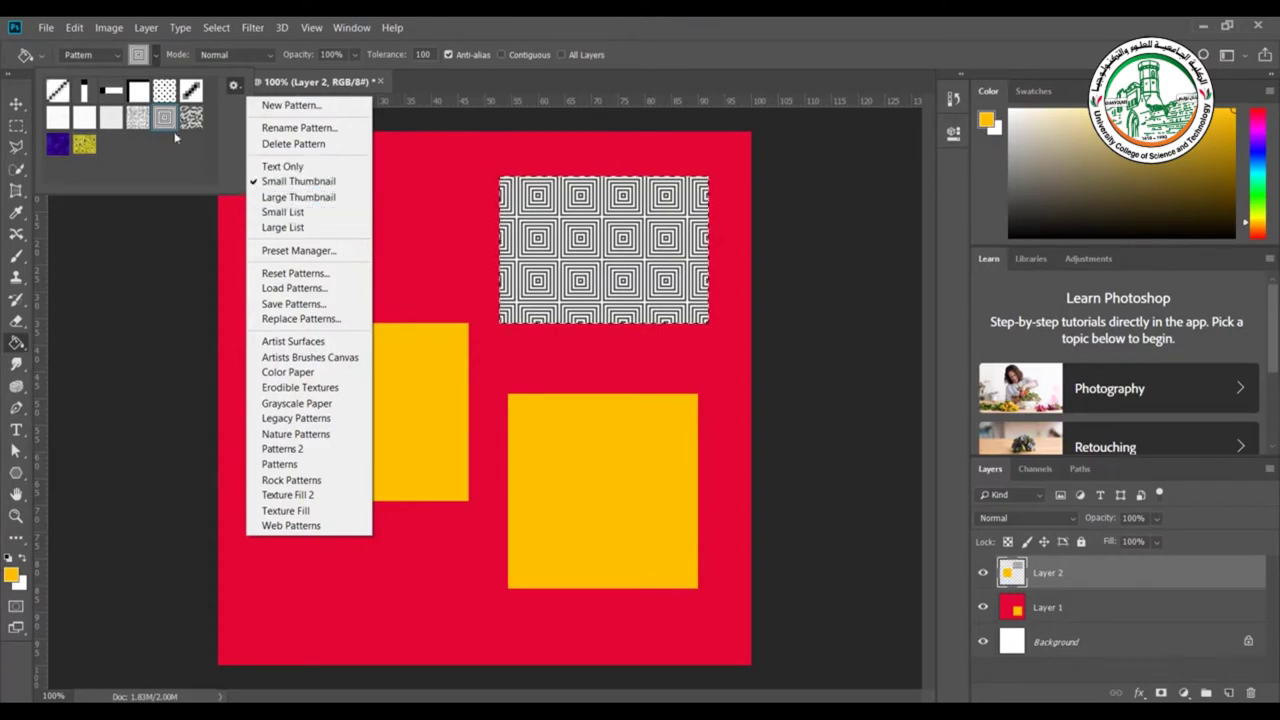
pyautogui.click(282, 167)
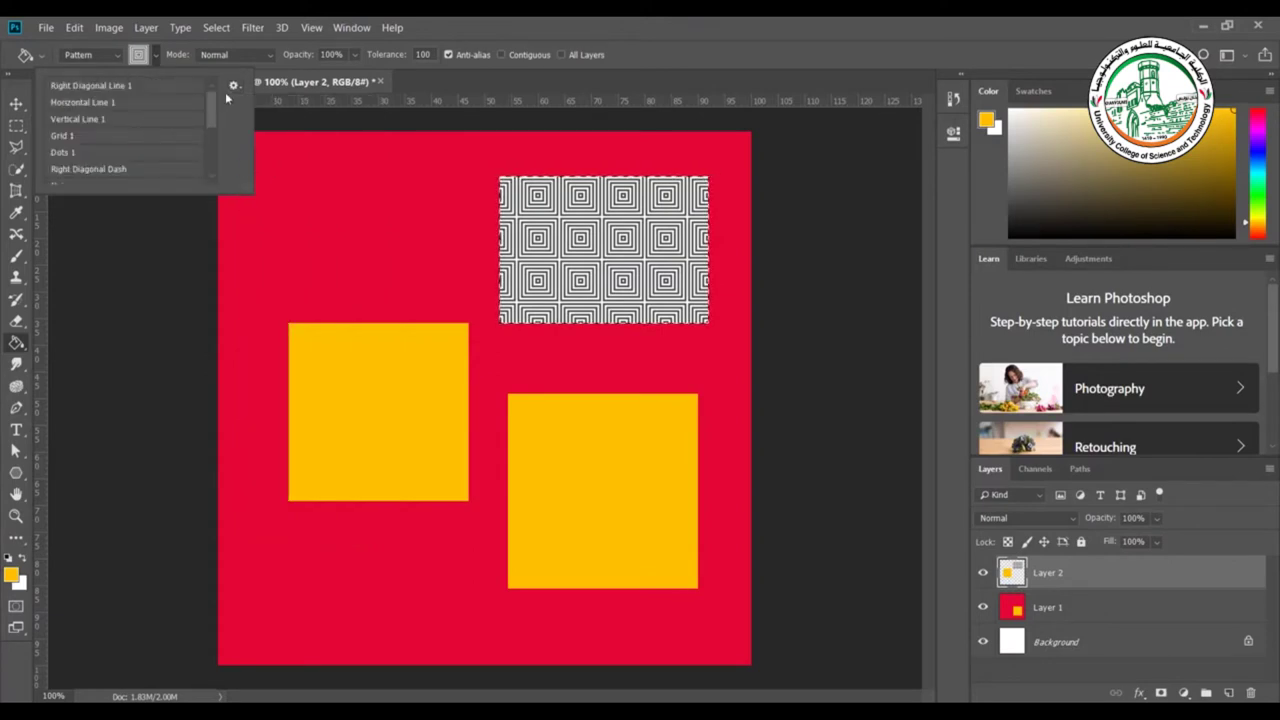
pyautogui.click(233, 86)
pyautogui.click(300, 183)
# Try the Large Thumbnail and Small List views for the pattern presets, ending back on Small Thumbnail.
pyautogui.click(233, 86)
pyautogui.click(298, 198)
pyautogui.click(233, 86)
pyautogui.click(283, 212)
pyautogui.click(233, 86)
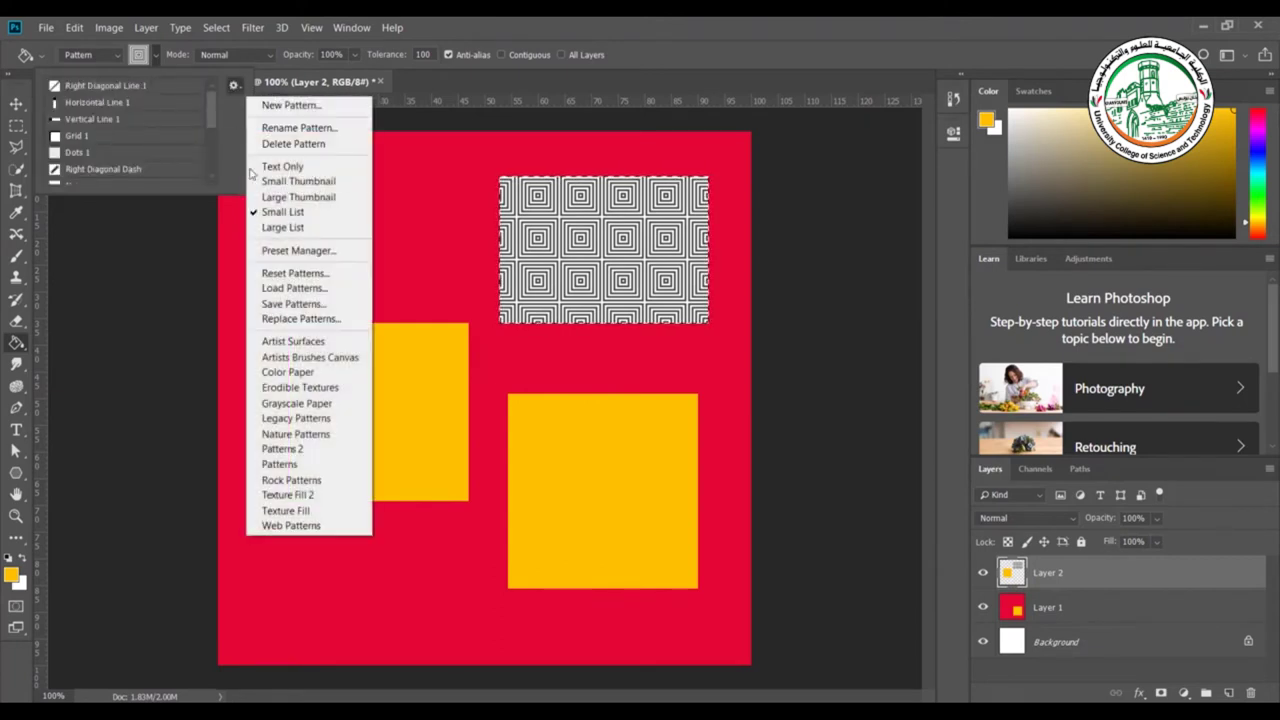
pyautogui.click(292, 182)
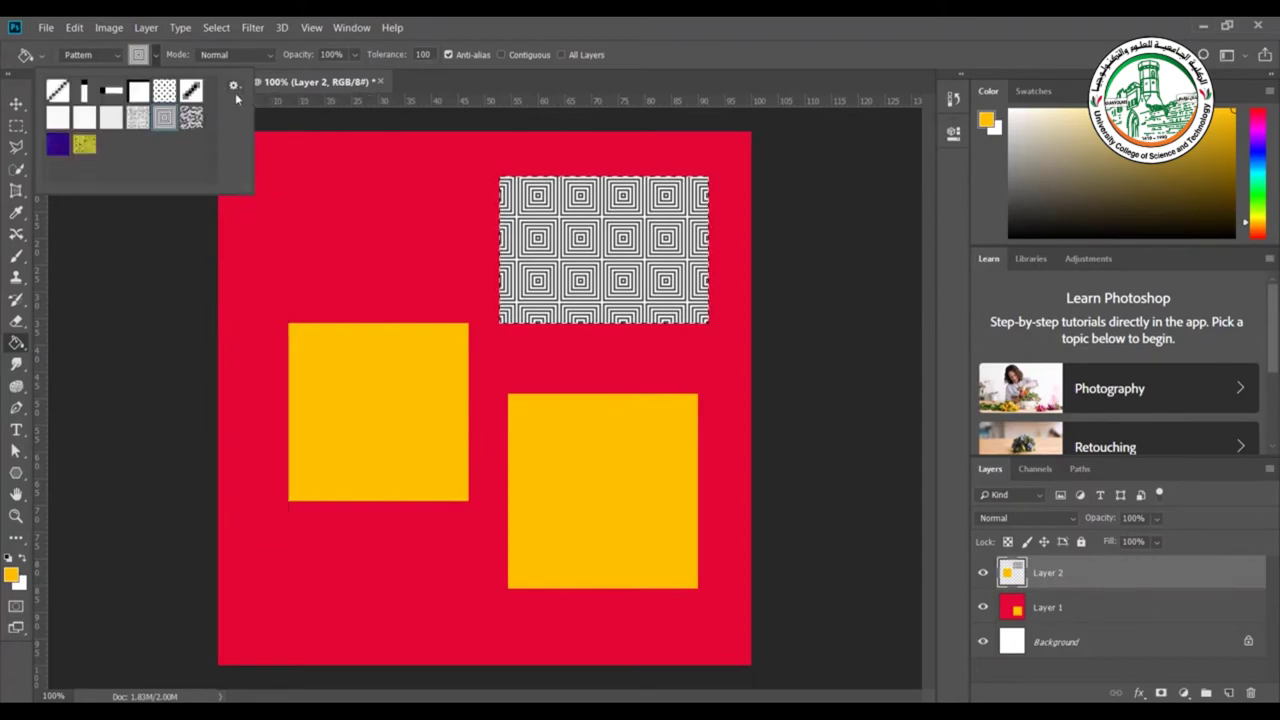
# Replace the current pattern presets with the Artist Surfaces set.
pyautogui.click(234, 87)
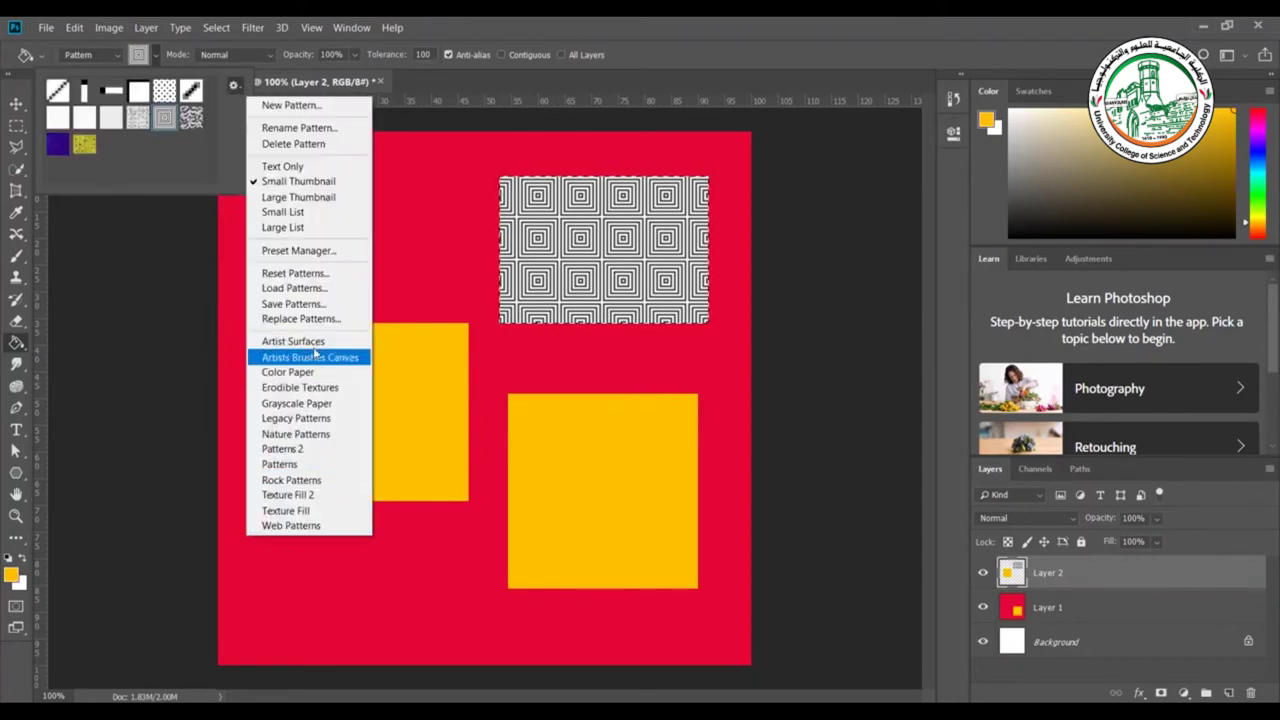
pyautogui.click(312, 342)
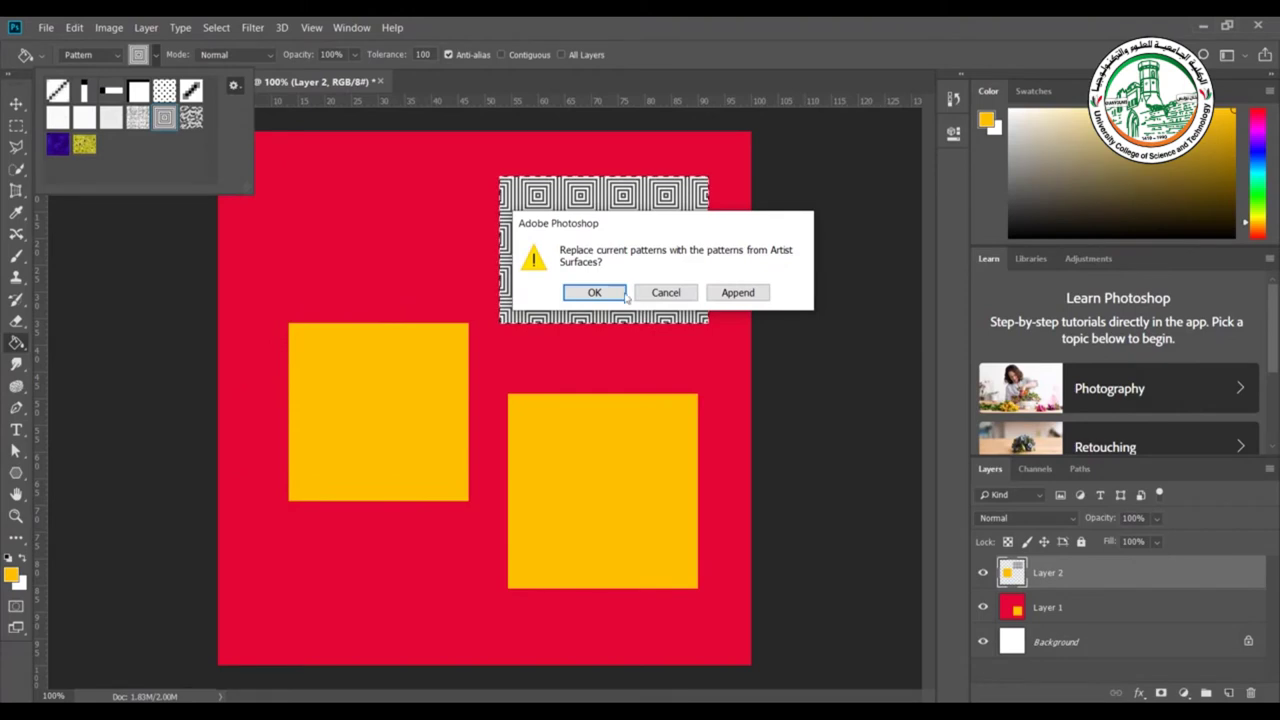
pyautogui.click(600, 293)
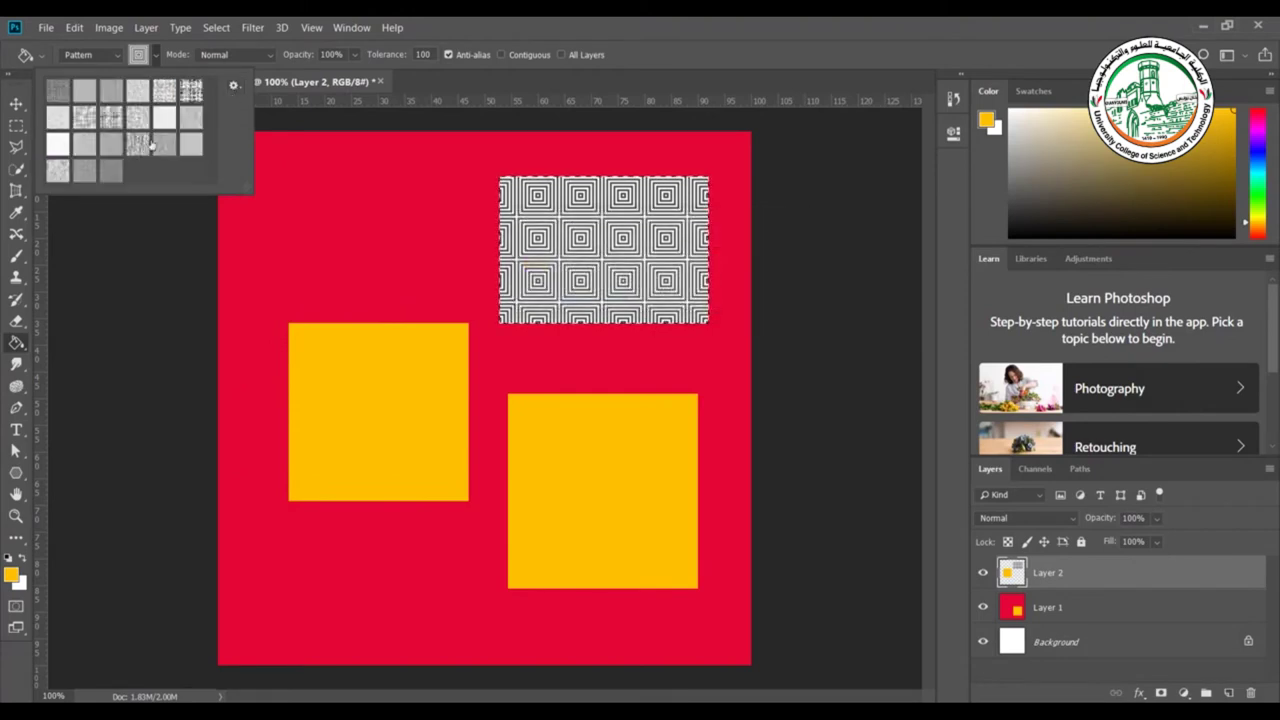
# Replace the loaded patterns with the Color Paper set and browse its swatches.
pyautogui.click(234, 86)
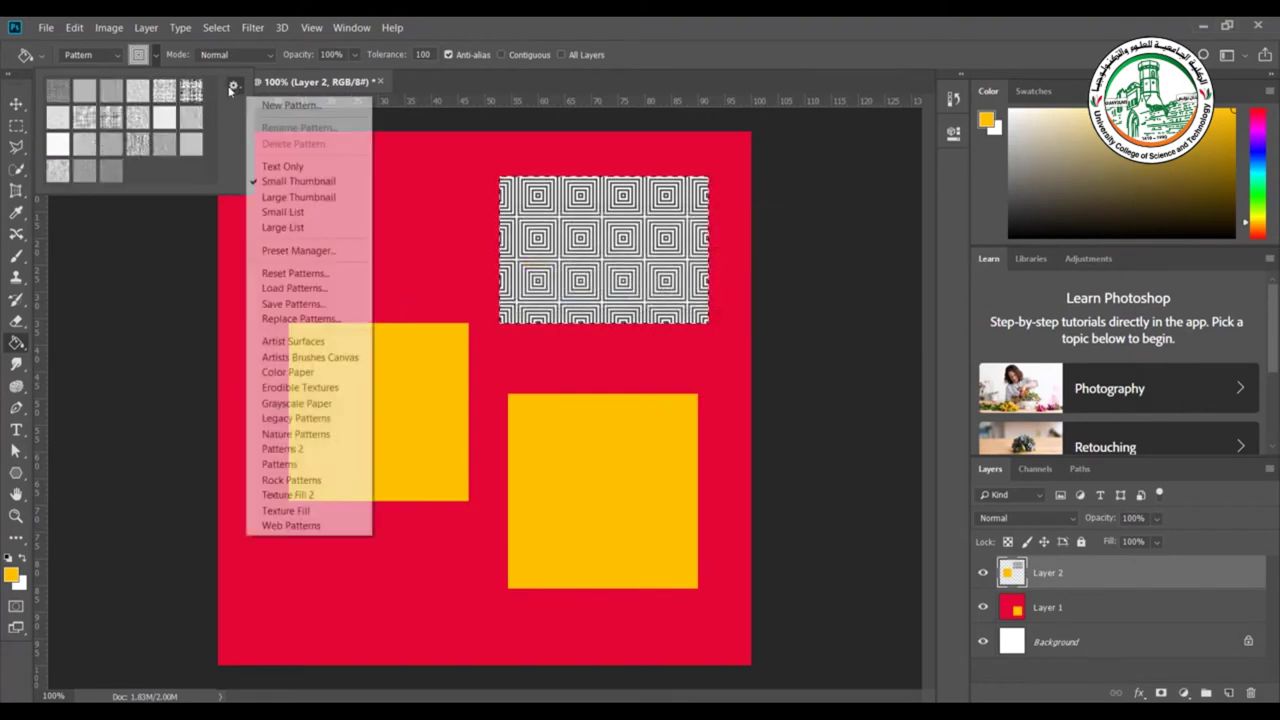
pyautogui.click(305, 372)
pyautogui.click(598, 292)
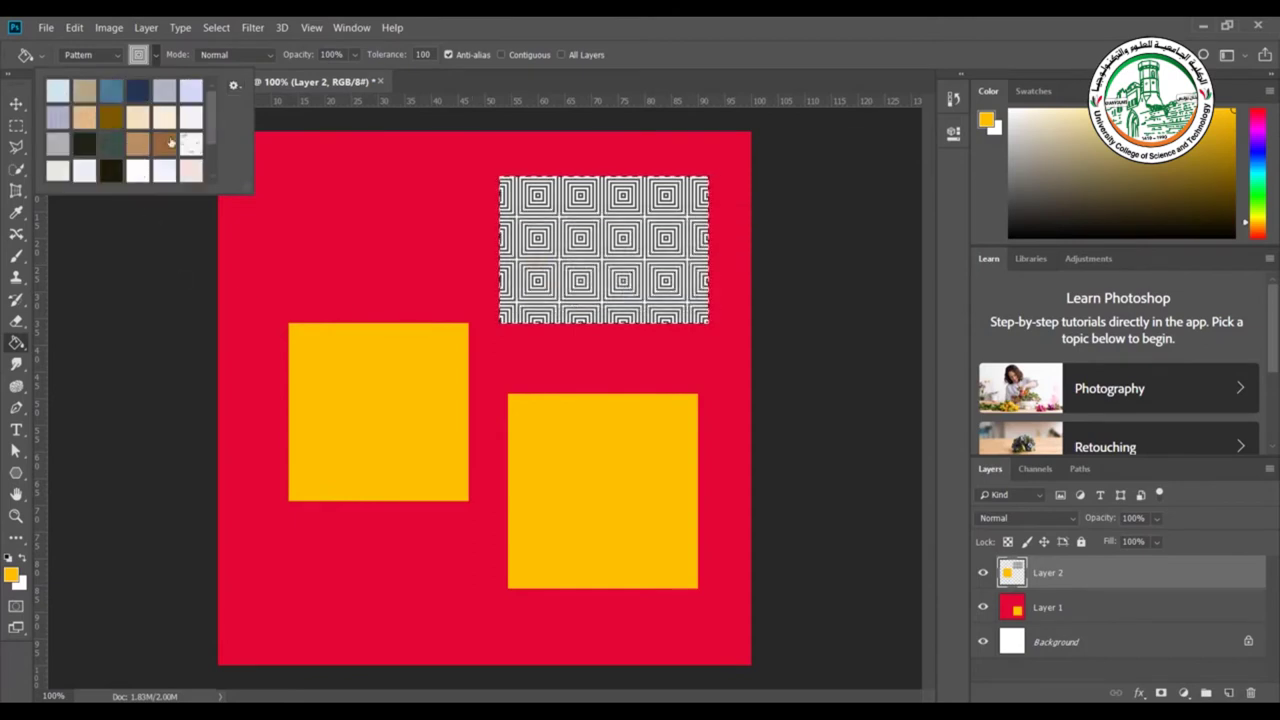
pyautogui.scroll(-2, 212, 167)
pyautogui.scroll(2, 212, 144)
# Load the Artist Surfaces patterns again in place of the Color Paper set.
pyautogui.click(234, 85)
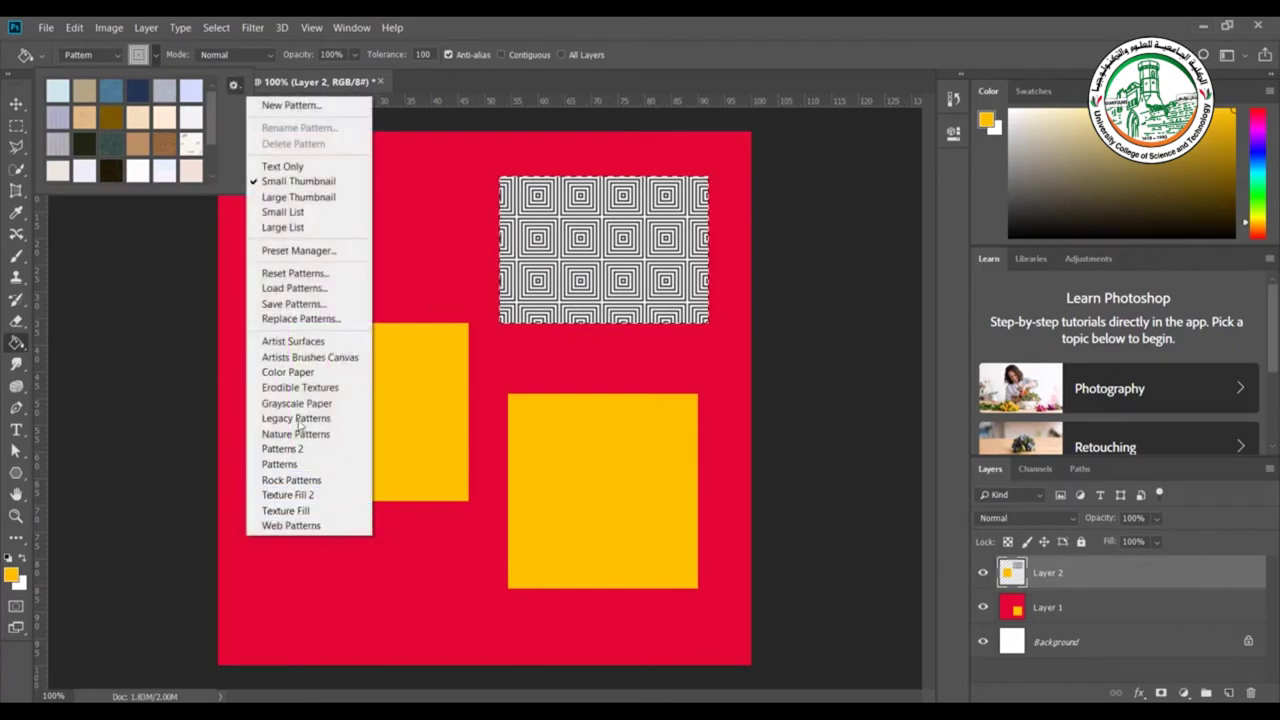
pyautogui.click(293, 341)
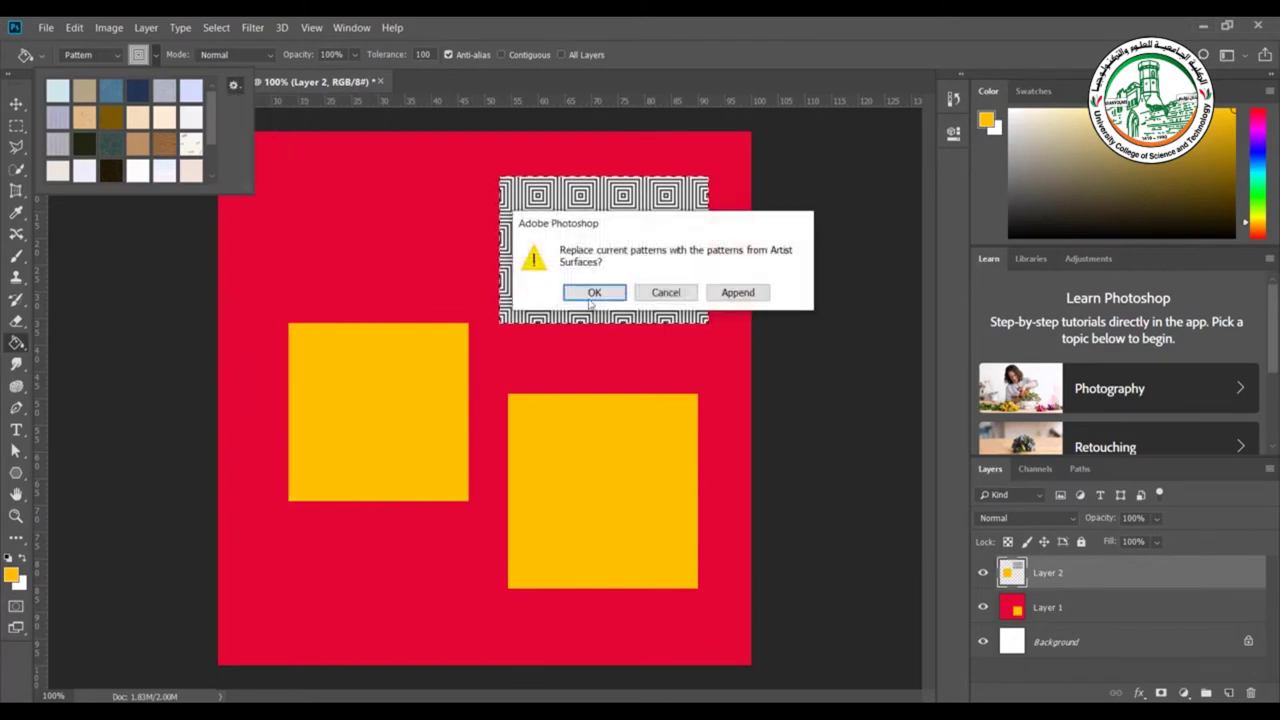
pyautogui.click(592, 296)
# Examine the Preset Manager for patterns and its Load file dialog, leaving without loading a pattern file.
pyautogui.click(234, 85)
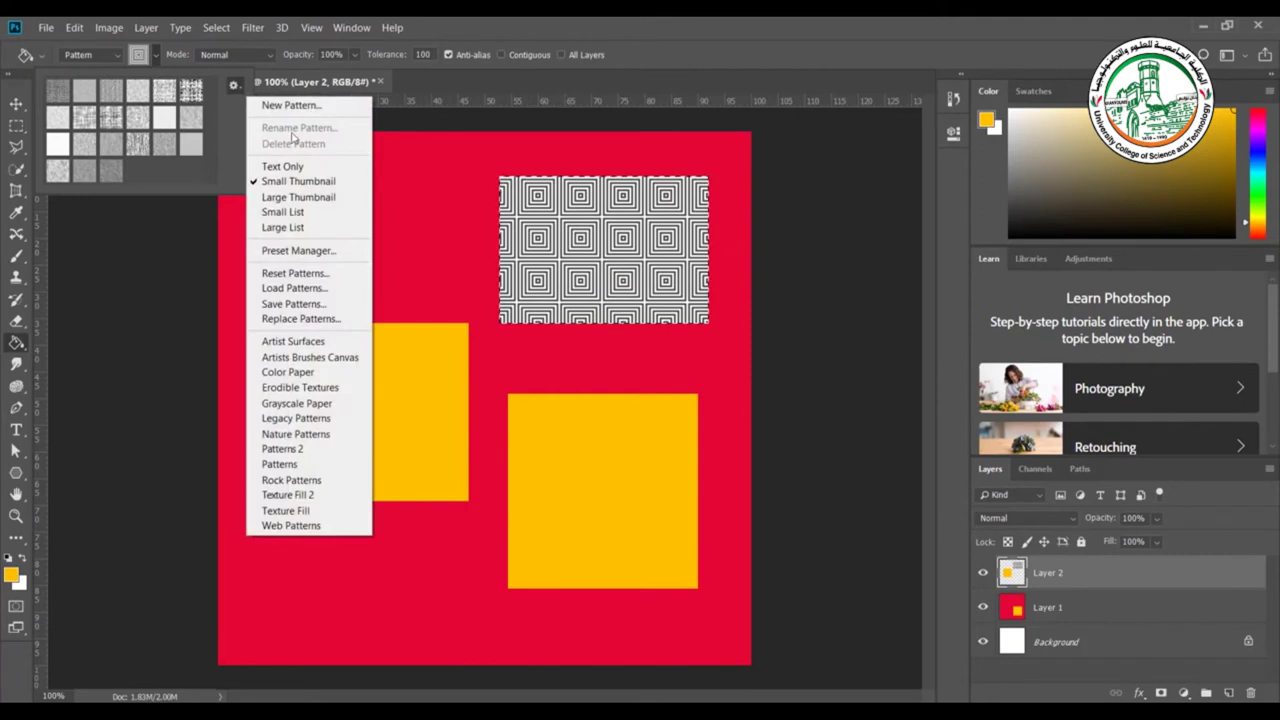
pyautogui.click(300, 251)
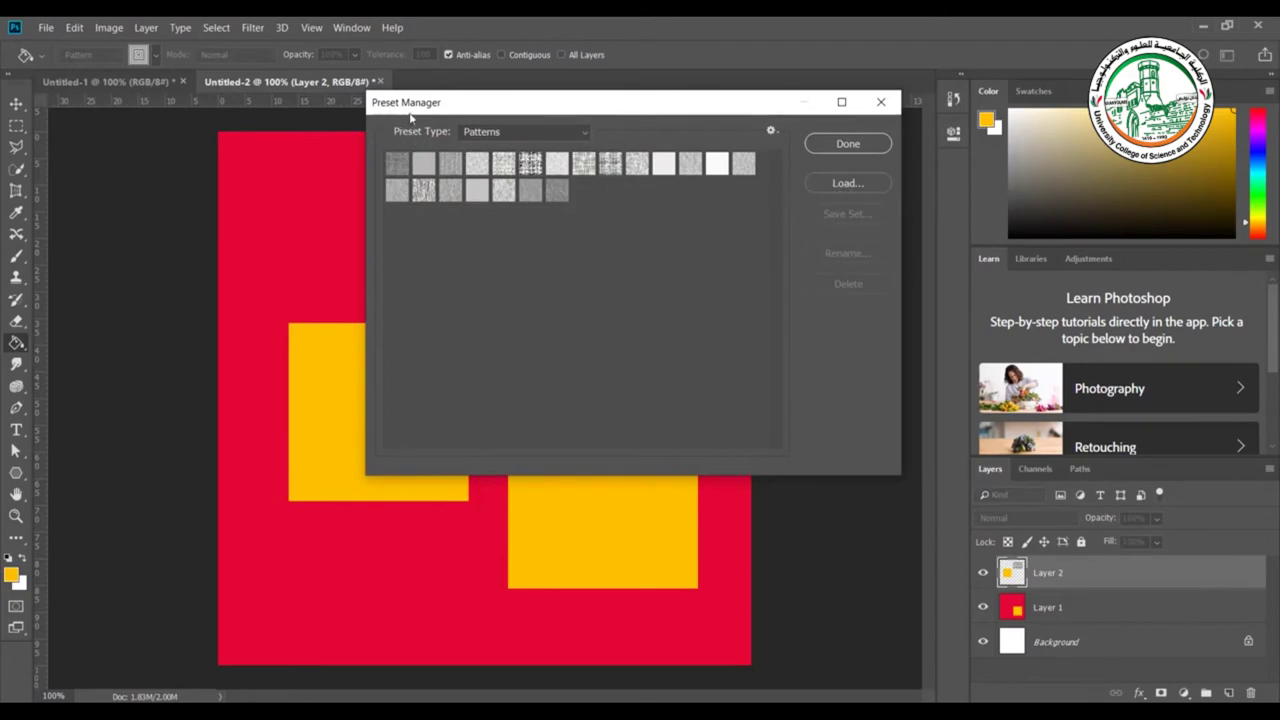
pyautogui.click(814, 184)
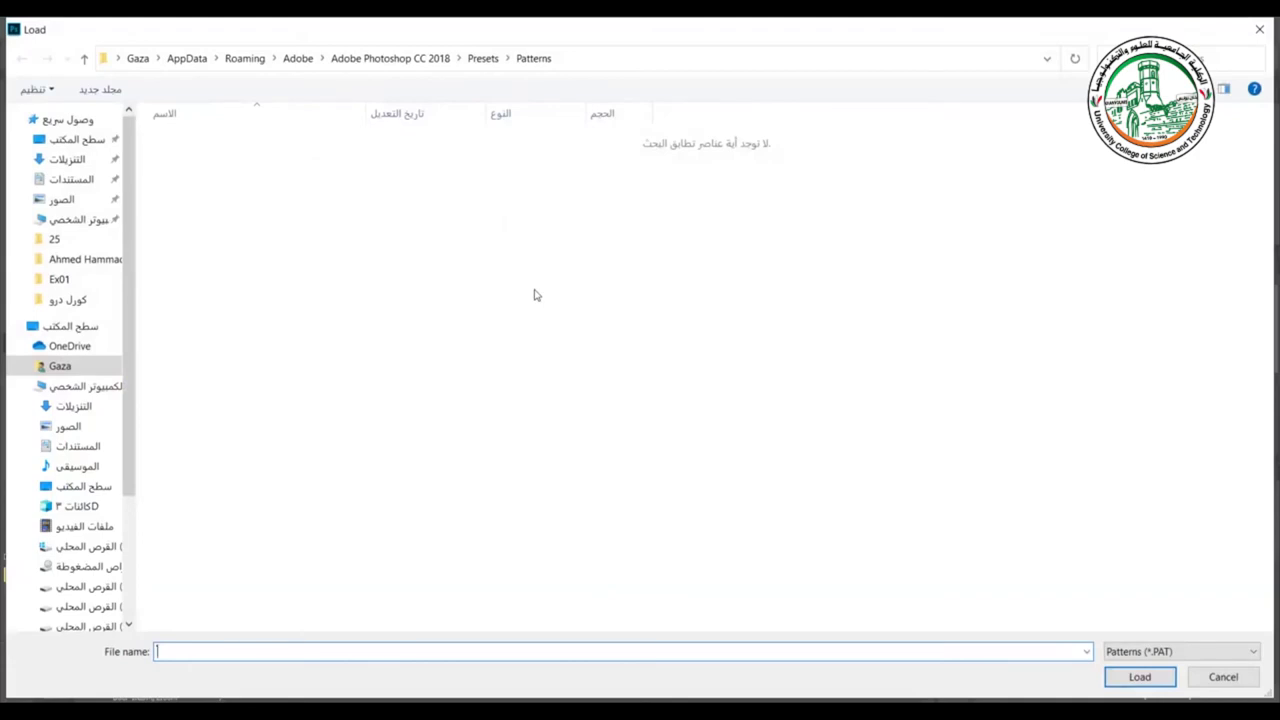
pyautogui.click(1237, 676)
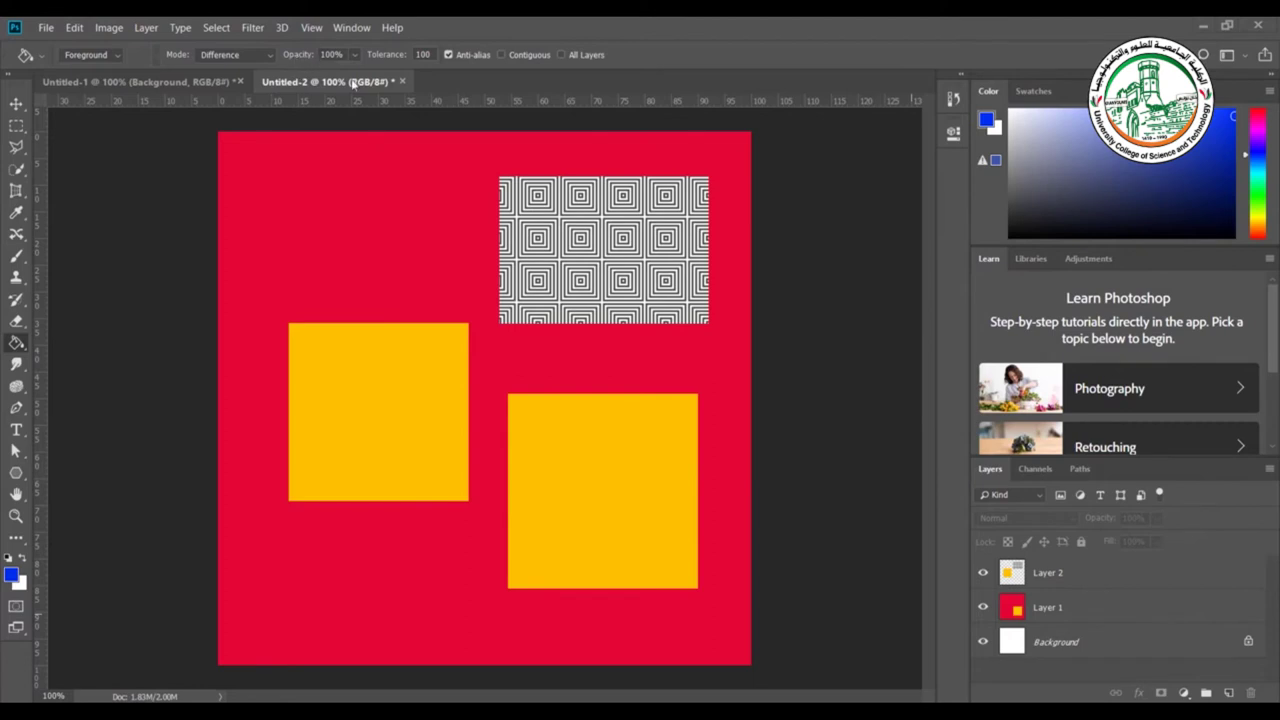
# On Layer 1, fill a rectangular selection overlapping the lower yellow square's lower edge with blue in Difference mode at 54% opacity, and deselect it.
pyautogui.click(1063, 608)
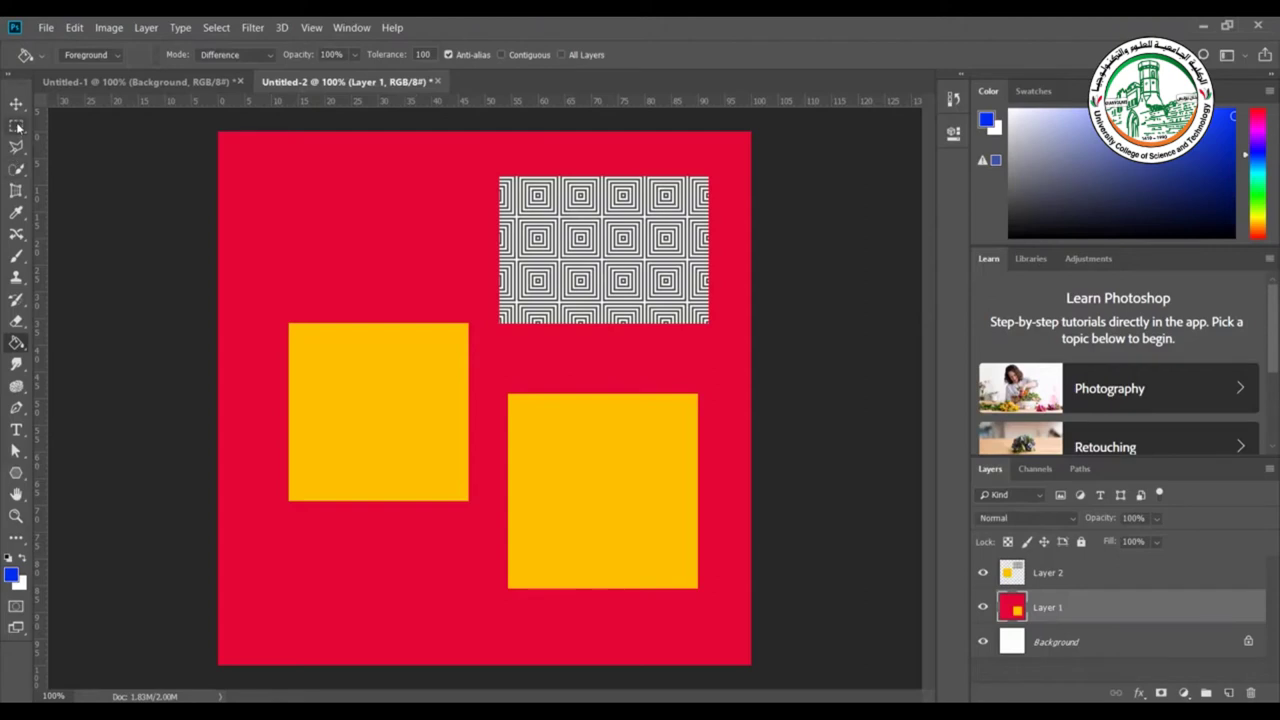
pyautogui.moveTo(17, 127); pyautogui.dragTo(60, 126)
pyautogui.moveTo(404, 516); pyautogui.dragTo(618, 589)
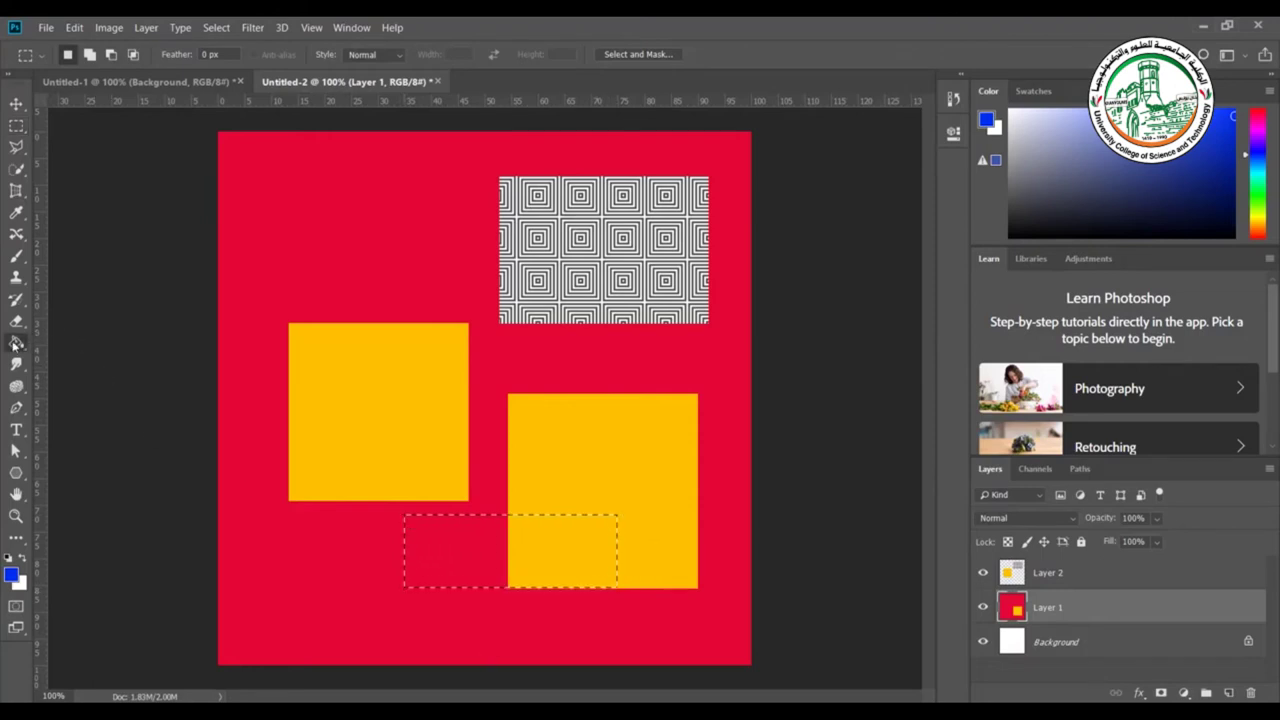
pyautogui.moveTo(16, 344); pyautogui.dragTo(17, 344)
pyautogui.moveTo(315, 54); pyautogui.dragTo(278, 56)
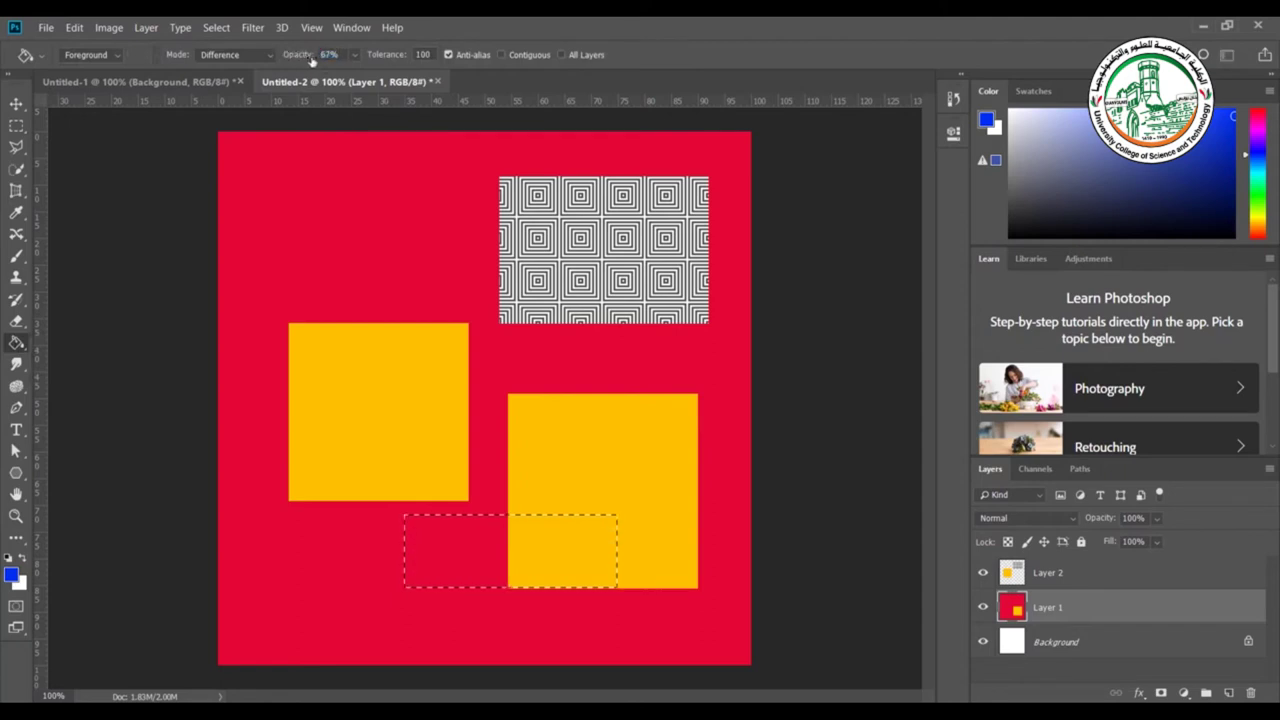
pyautogui.click(455, 556)
pyautogui.click(545, 556)
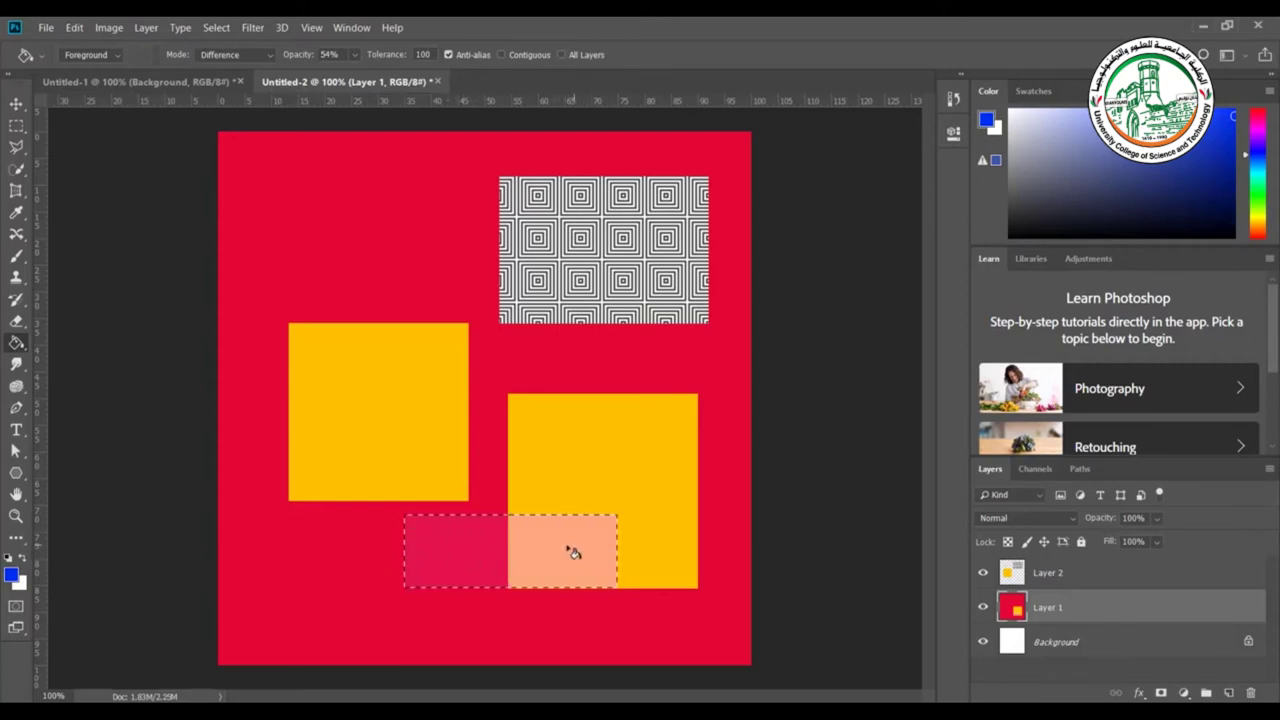
pyautogui.hotkey('ctrl', 'd')
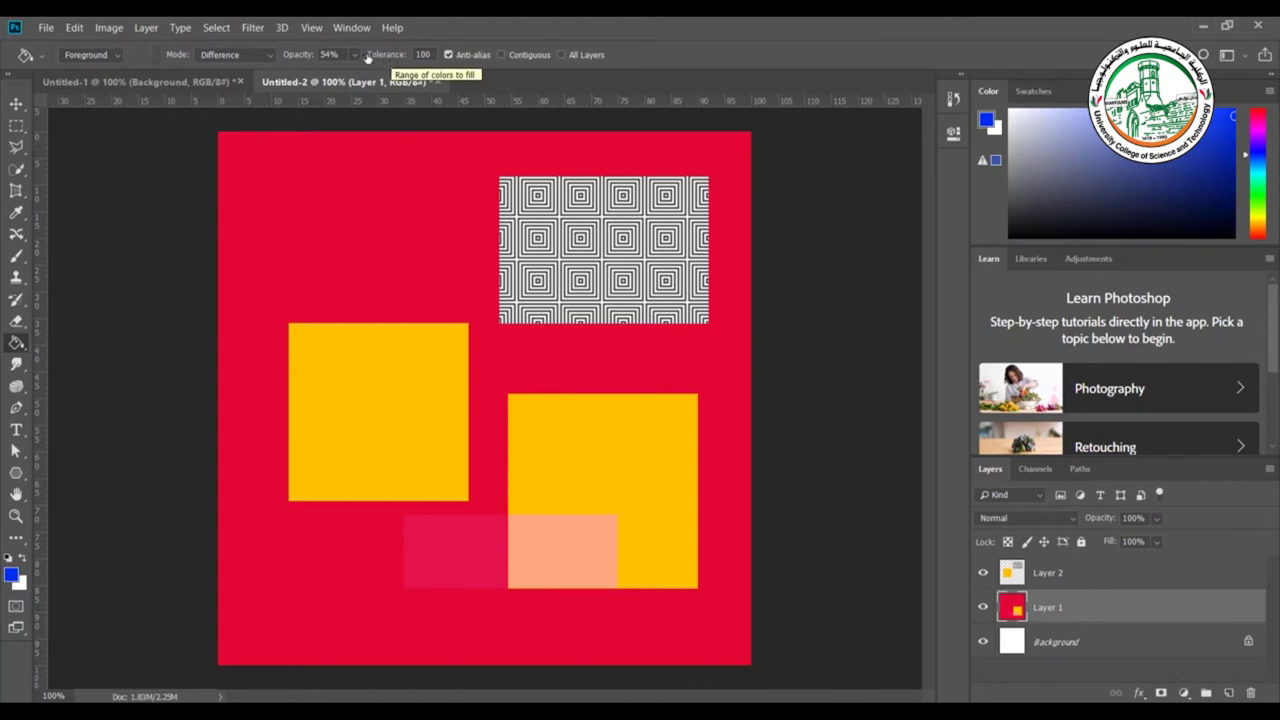
# Draw a tall rectangular selection spanning the red area and the upper part of the left yellow square, restoring it after an accidental deselection.
pyautogui.click(16, 126)
pyautogui.moveTo(347, 214); pyautogui.dragTo(429, 423)
pyautogui.click(433, 314)
pyautogui.hotkey('ctrl', 'z')
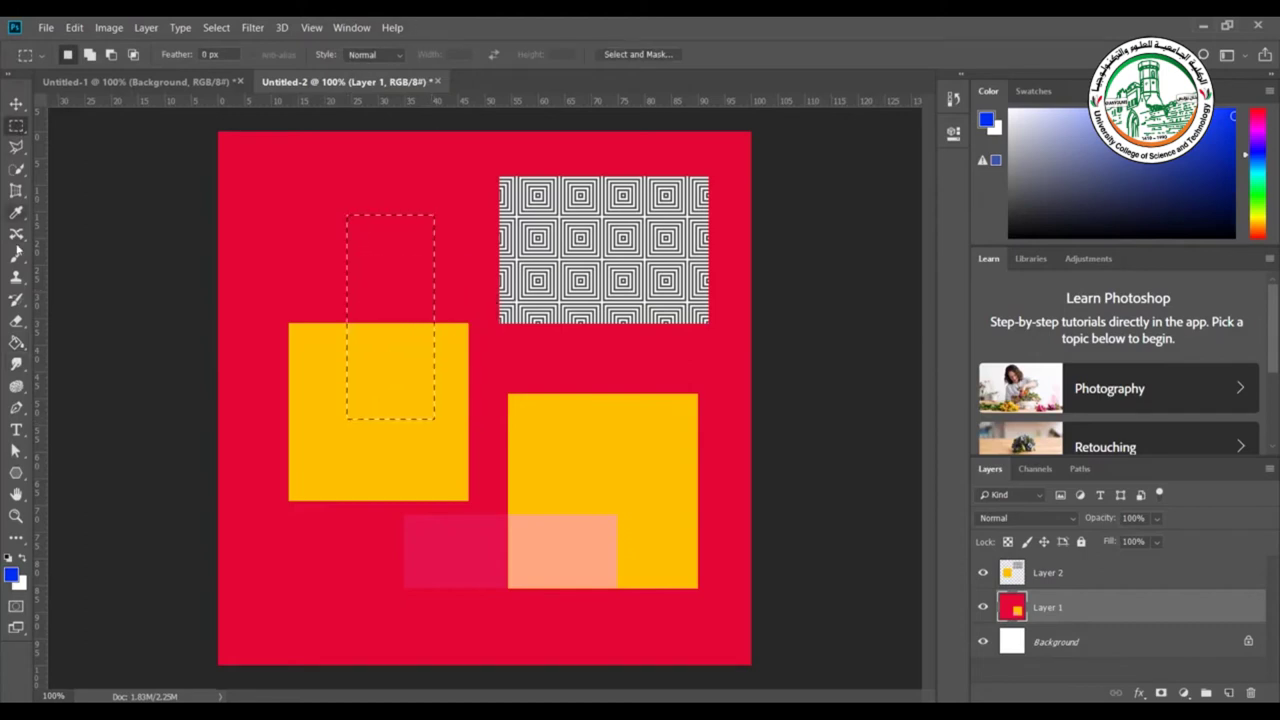
# Lower the Paint Bucket Tool's tolerance and fill the tall selection with the blue foreground color, undoing the first fill and repeating it.
pyautogui.click(16, 342)
pyautogui.click(400, 57)
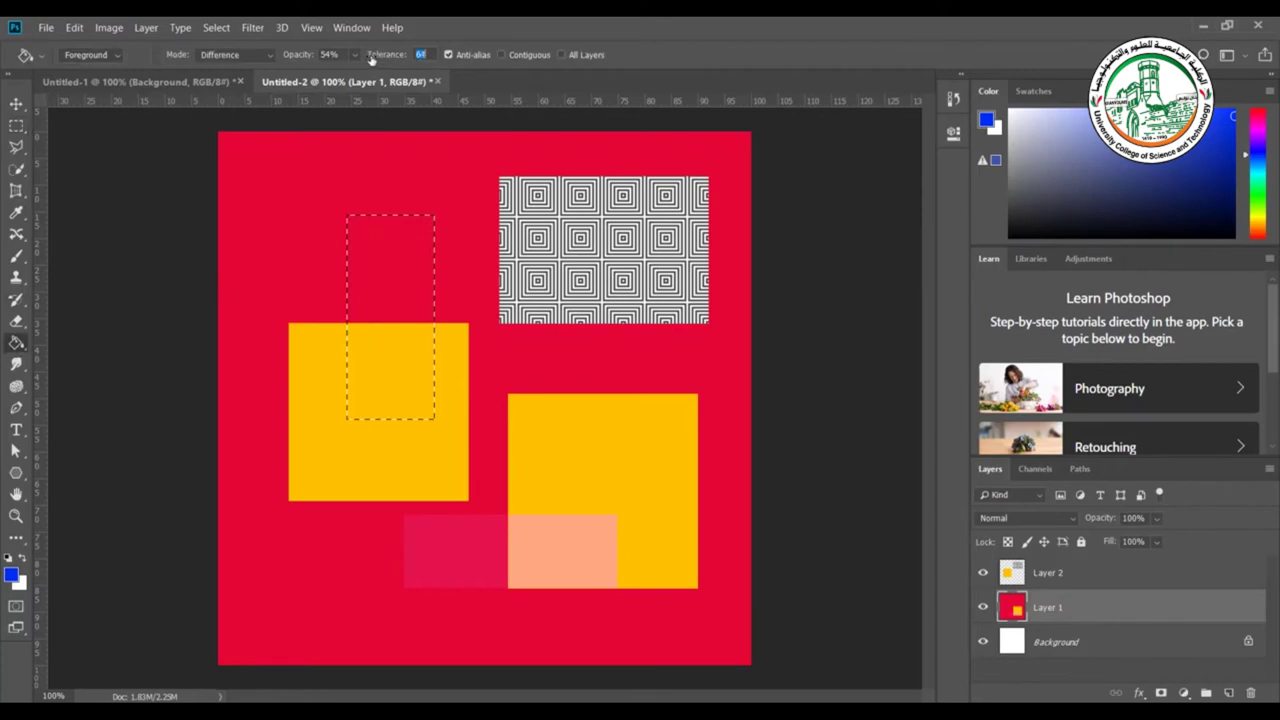
pyautogui.write('59')
pyautogui.click(389, 288)
pyautogui.hotkey('ctrl', 'z')
pyautogui.click(386, 315)
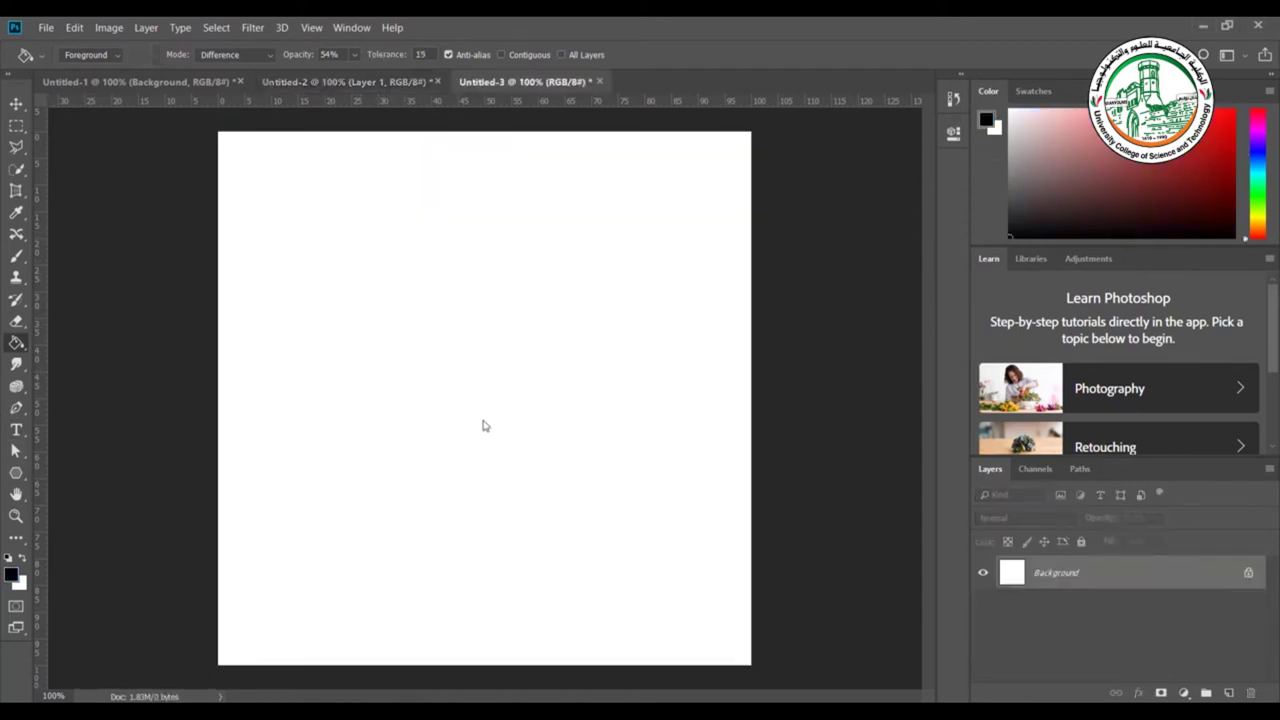
# Activate the Gradient Tool in the blank Untitled-3 document and choose the red-to-green gradient preset.
pyautogui.rightClick(16, 342)
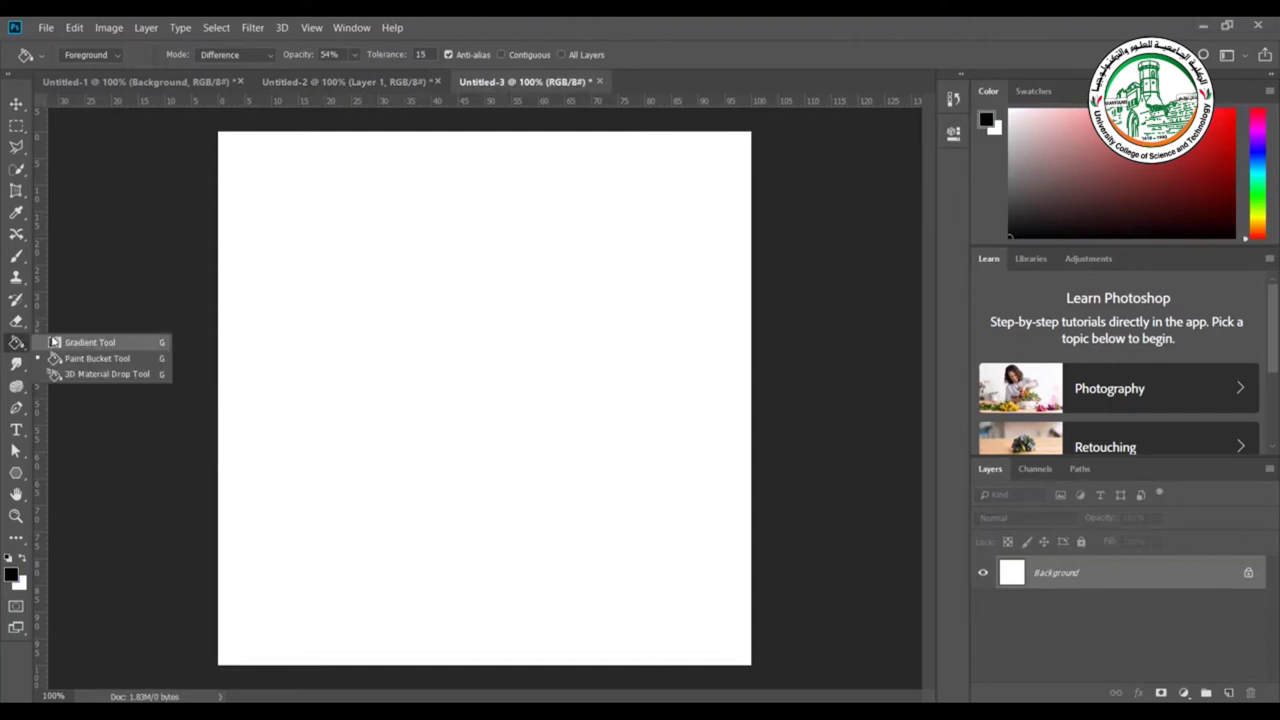
pyautogui.click(129, 342)
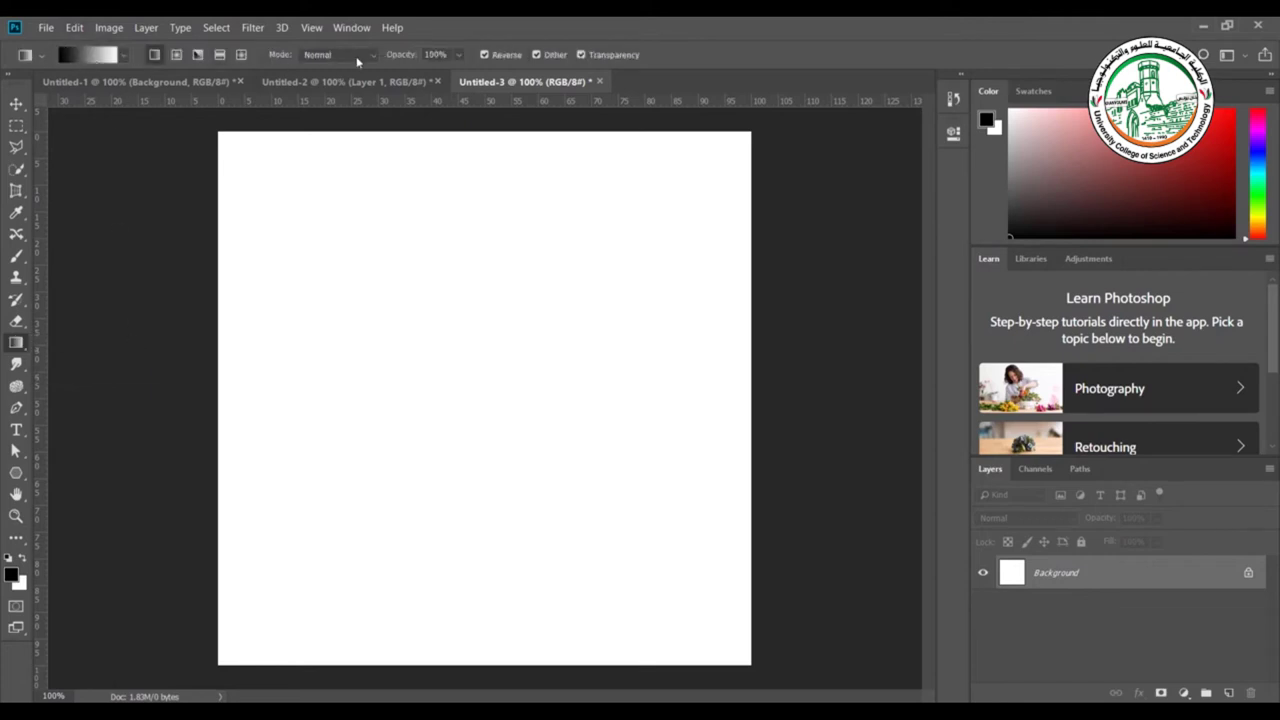
pyautogui.click(123, 58)
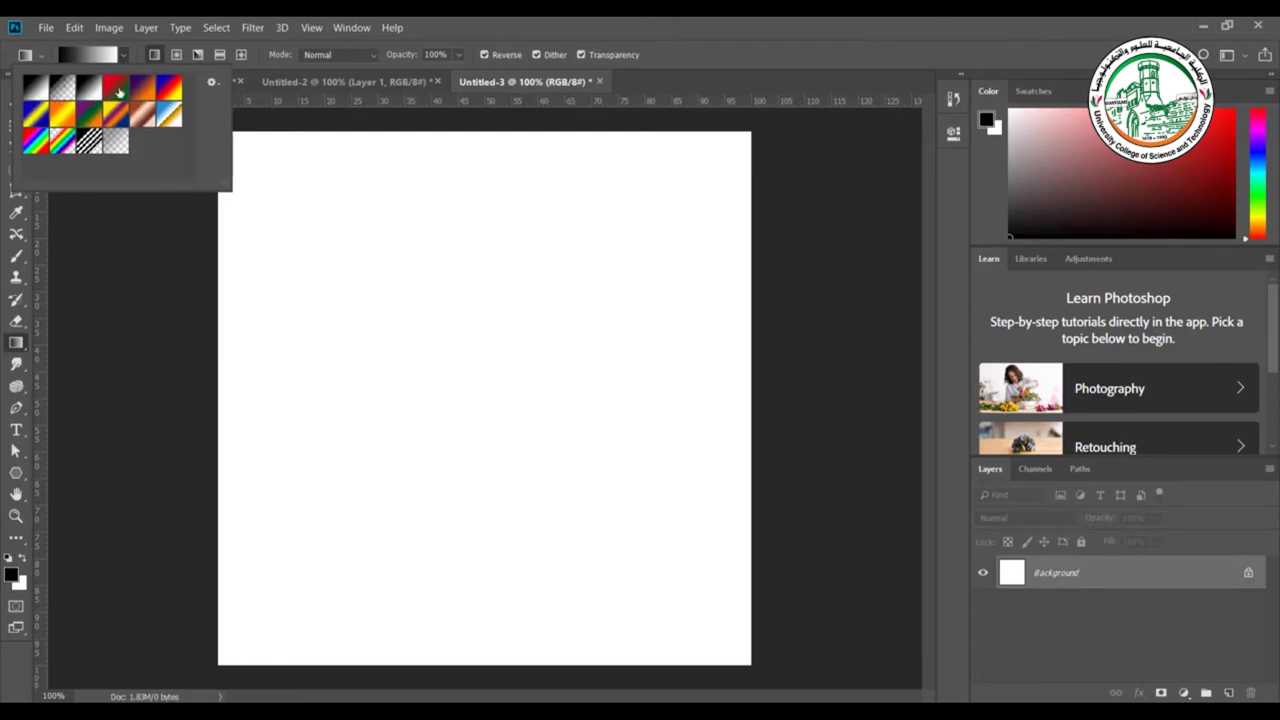
pyautogui.click(116, 89)
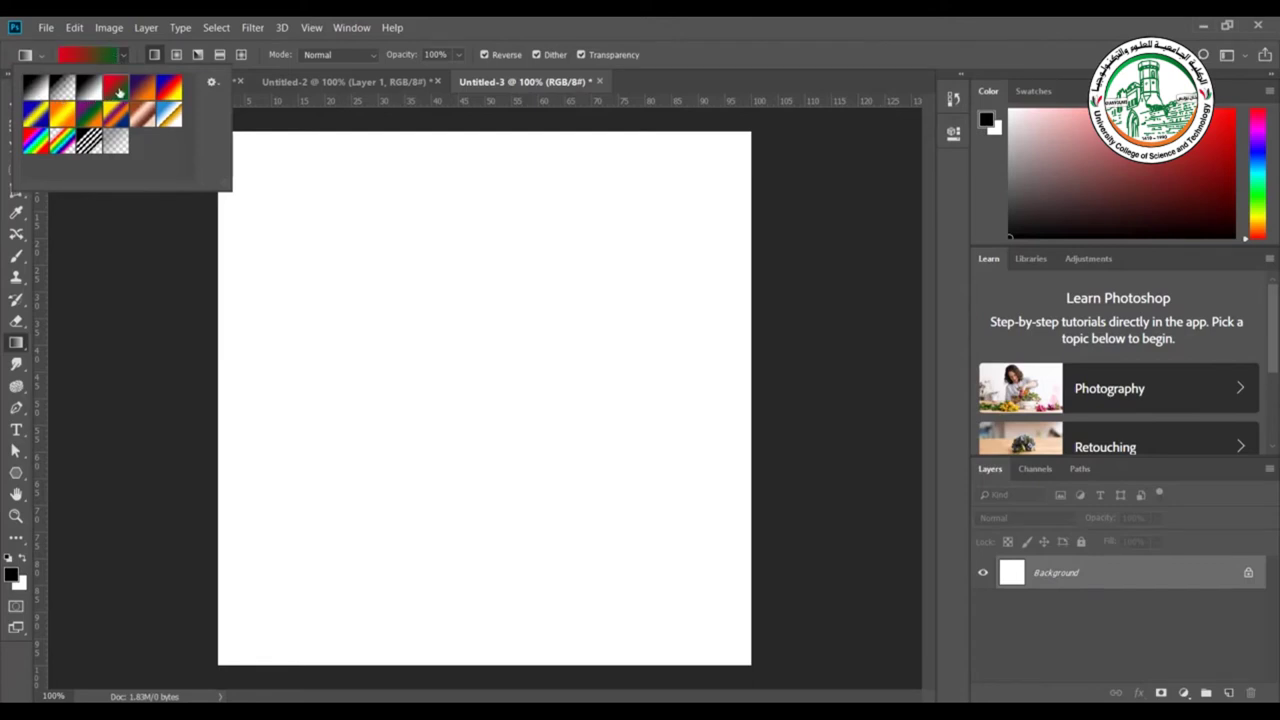
# Fill the Background with a diagonal red-green linear gradient, and replace it with a vertical one running from green at the top to red.
pyautogui.click(332, 552)
pyautogui.moveTo(332, 552); pyautogui.dragTo(615, 250)
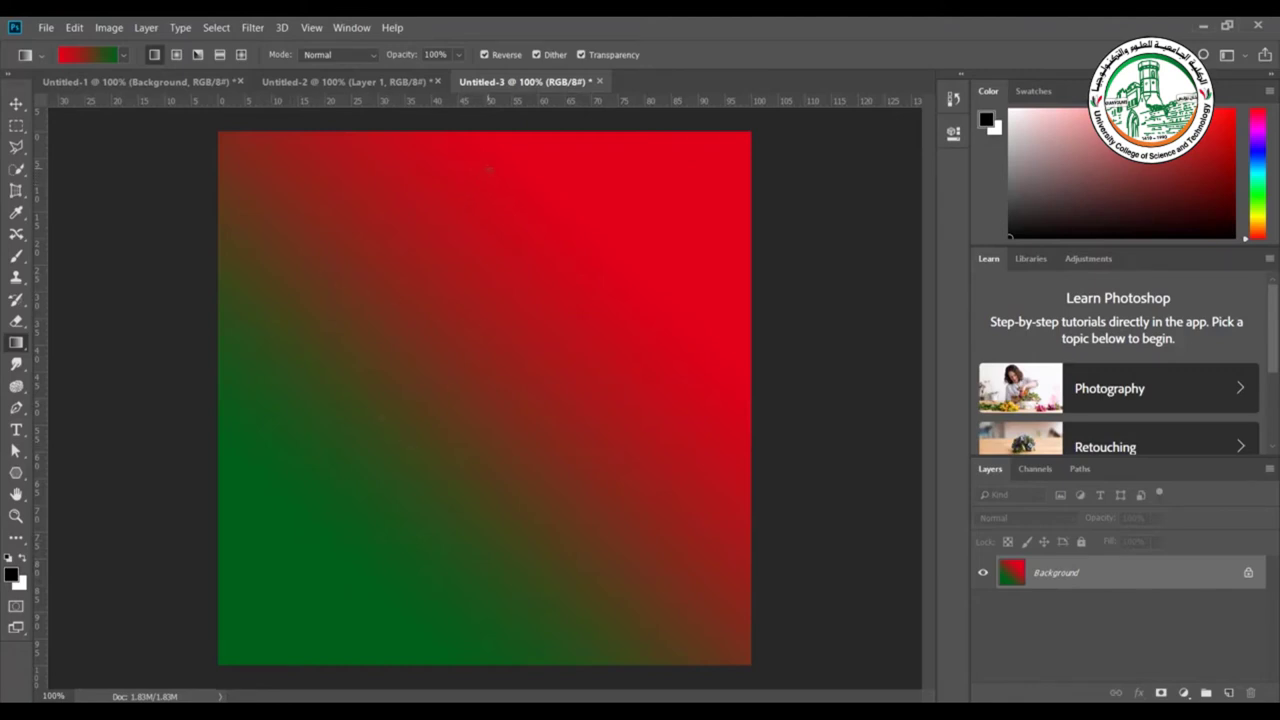
pyautogui.moveTo(489, 280); pyautogui.dragTo(480, 578)
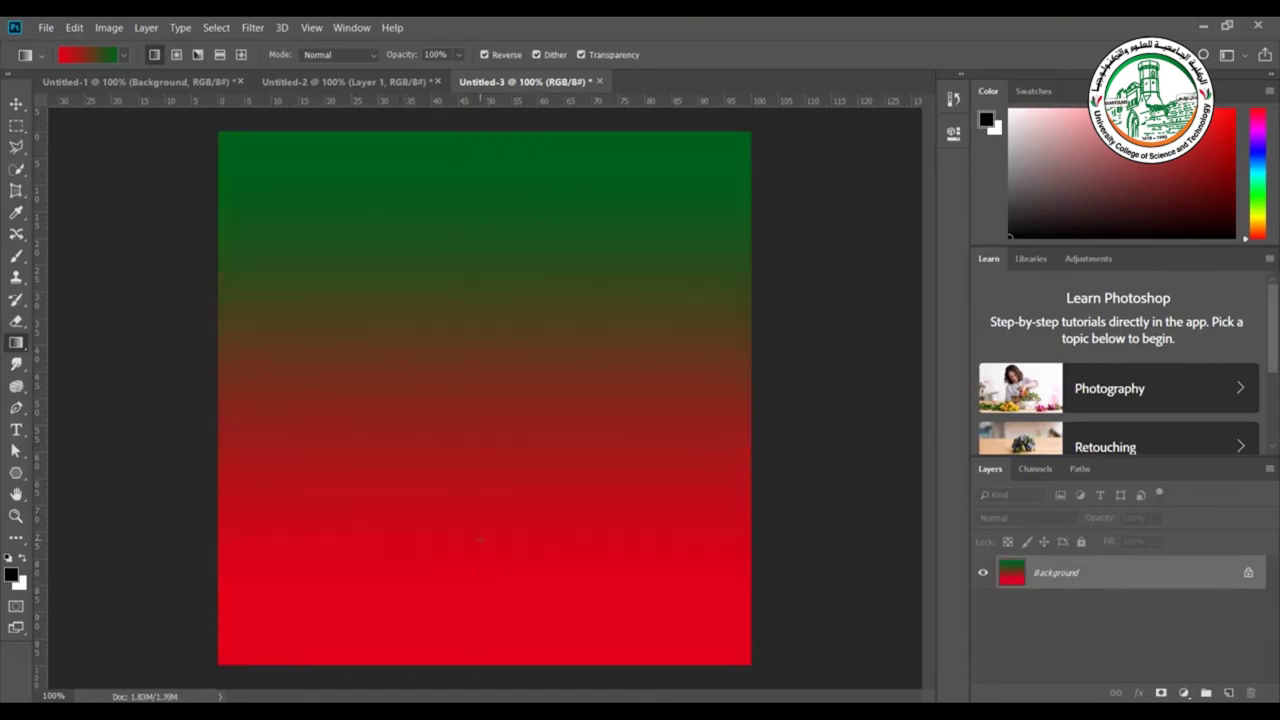
# Choose the brown-and-peach metallic gradient preset and fill the Background diagonally, then replace it with a vertical fill of the same gradient.
pyautogui.click(124, 55)
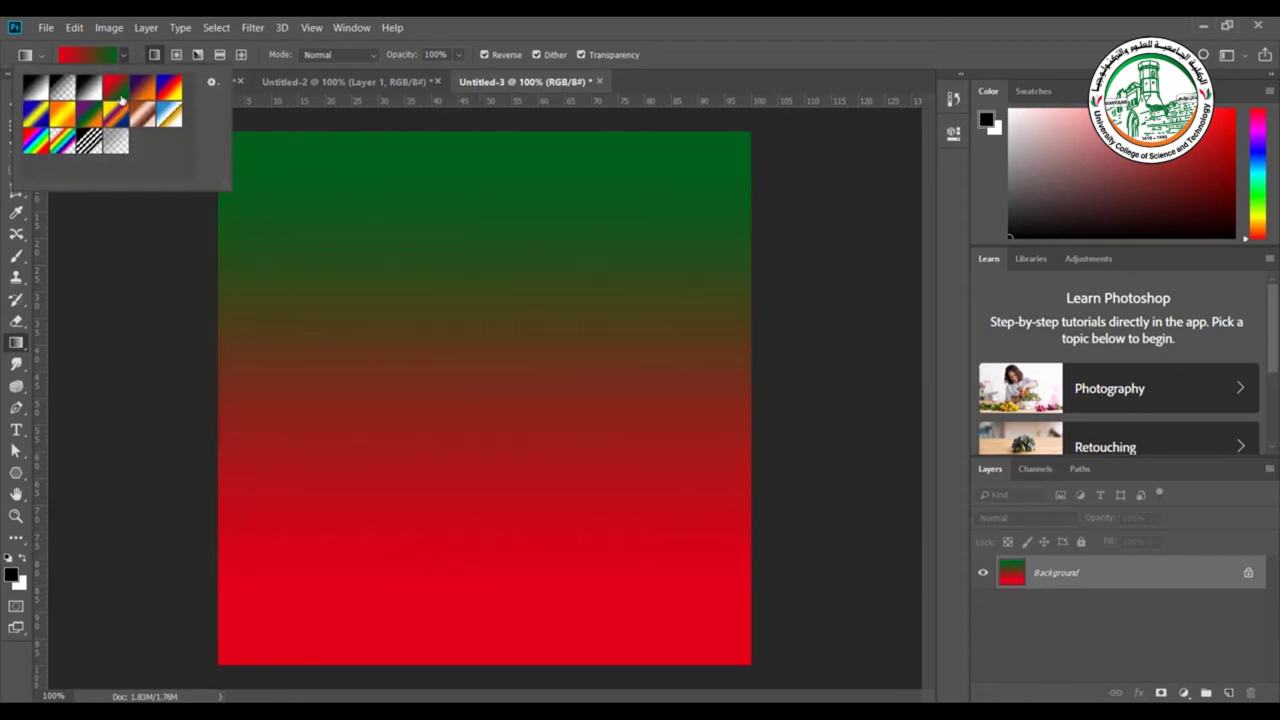
pyautogui.click(145, 118)
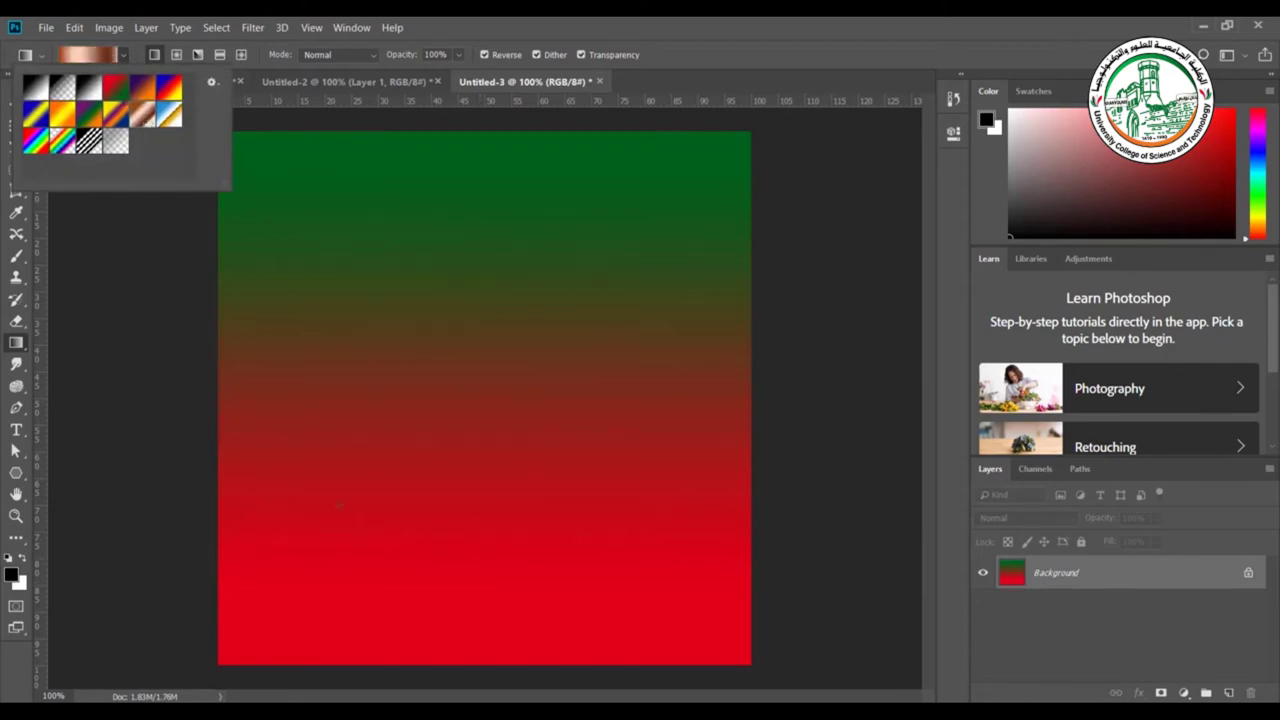
pyautogui.moveTo(338, 507)
pyautogui.mouseDown()
pyautogui.moveTo(503, 277)
pyautogui.moveTo(455, 398)
pyautogui.moveTo(348, 512)
pyautogui.mouseUp()
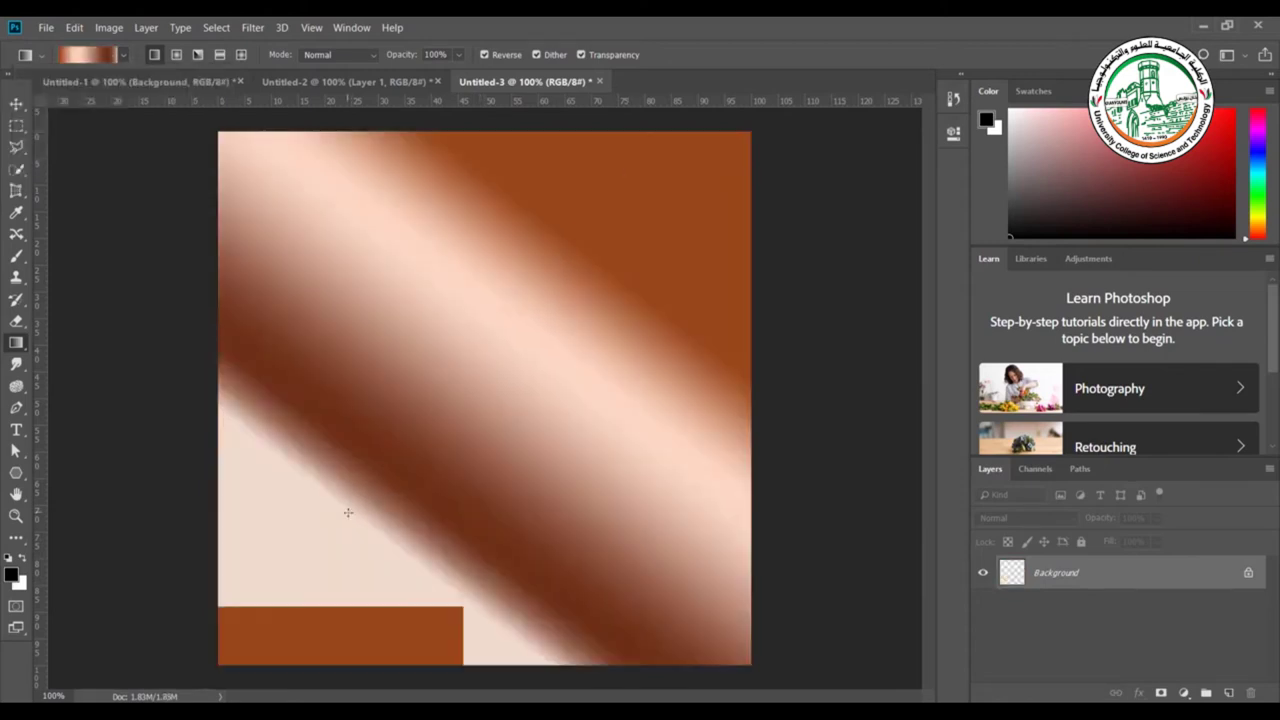
pyautogui.moveTo(408, 165); pyautogui.dragTo(409, 605)
# Display the Gradient Tool's presets as Text Only and switch them back to Small Thumbnail.
pyautogui.click(123, 55)
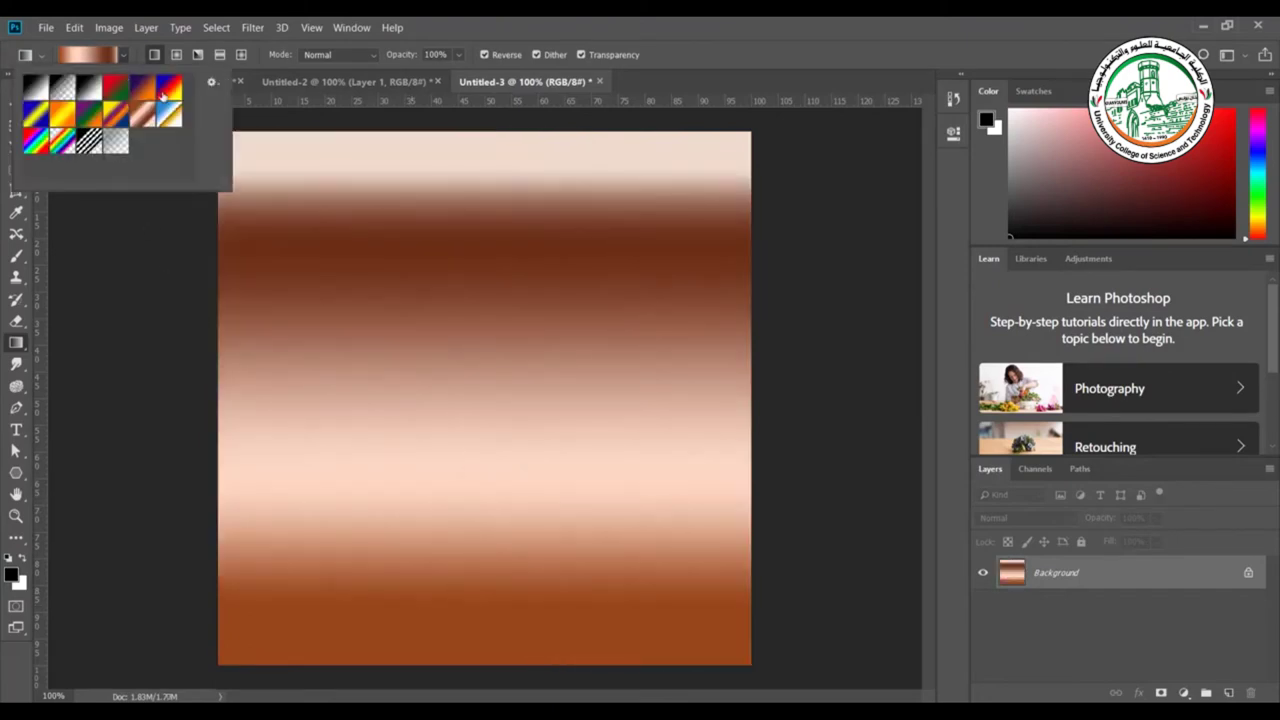
pyautogui.click(215, 83)
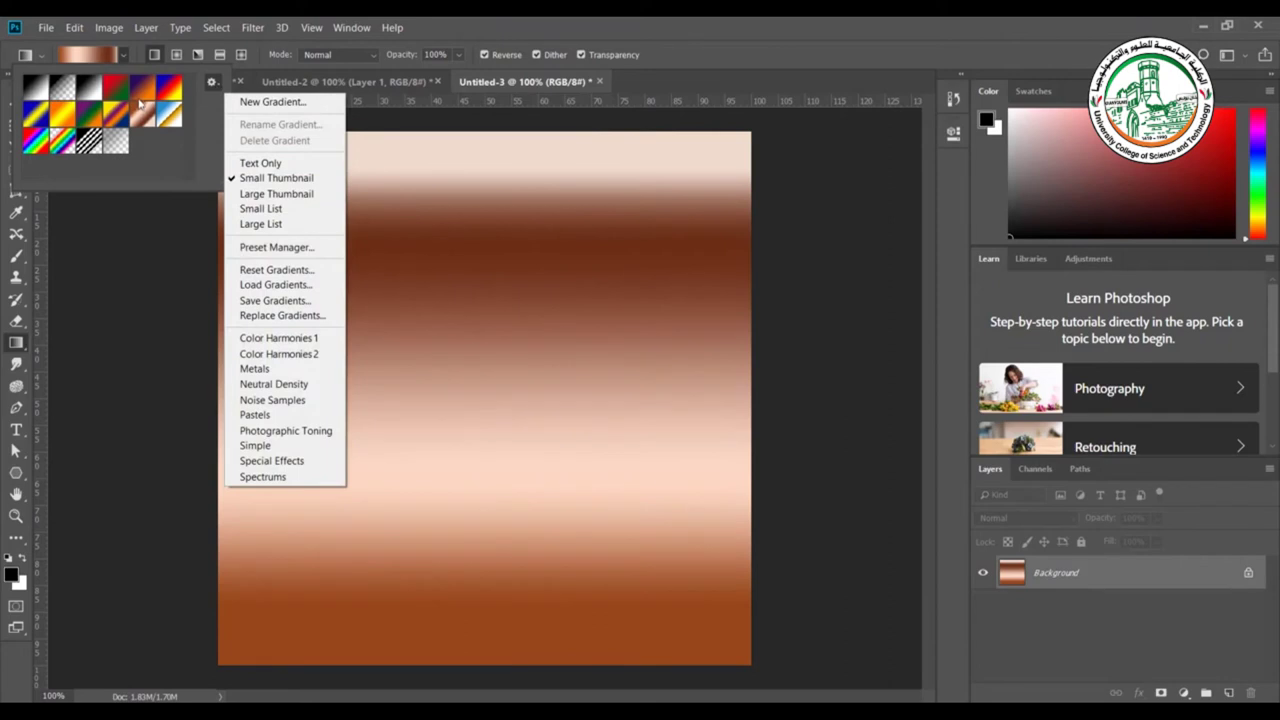
pyautogui.click(245, 163)
pyautogui.click(211, 82)
pyautogui.click(246, 180)
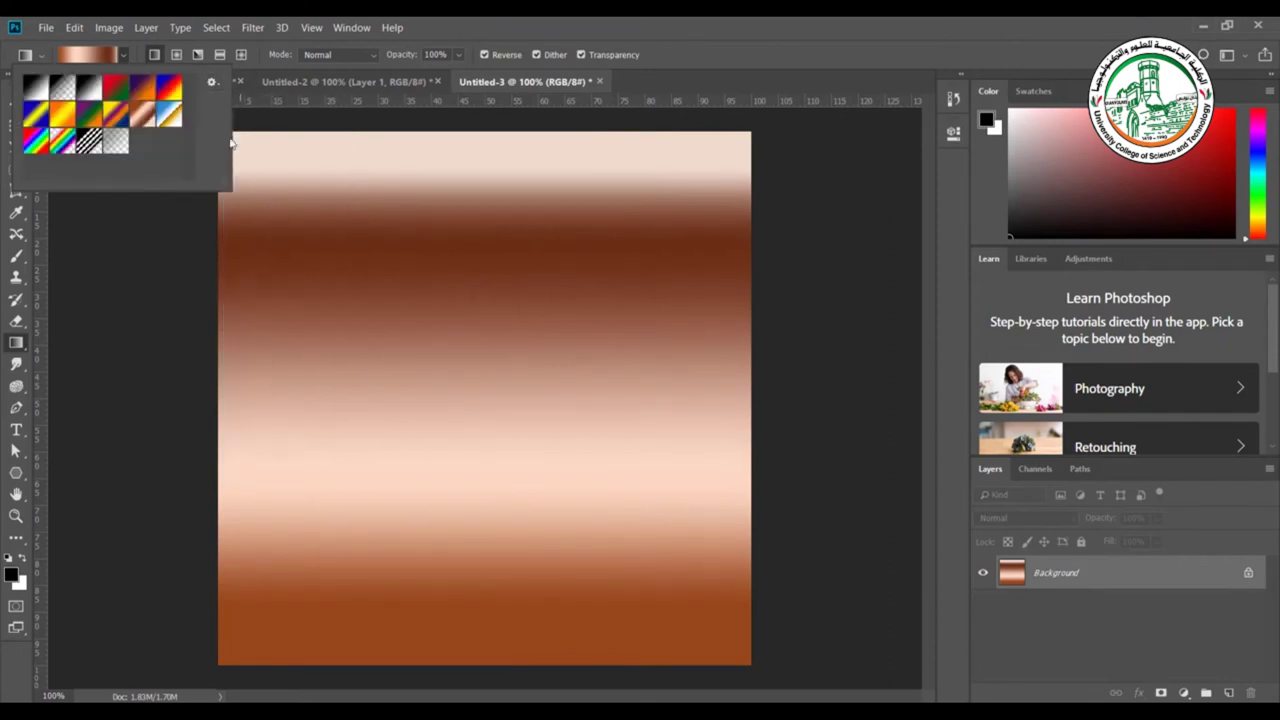
# Try the Large Thumbnail, Small List and Large List displays for the gradient presets.
pyautogui.click(213, 82)
pyautogui.click(255, 193)
pyautogui.click(211, 82)
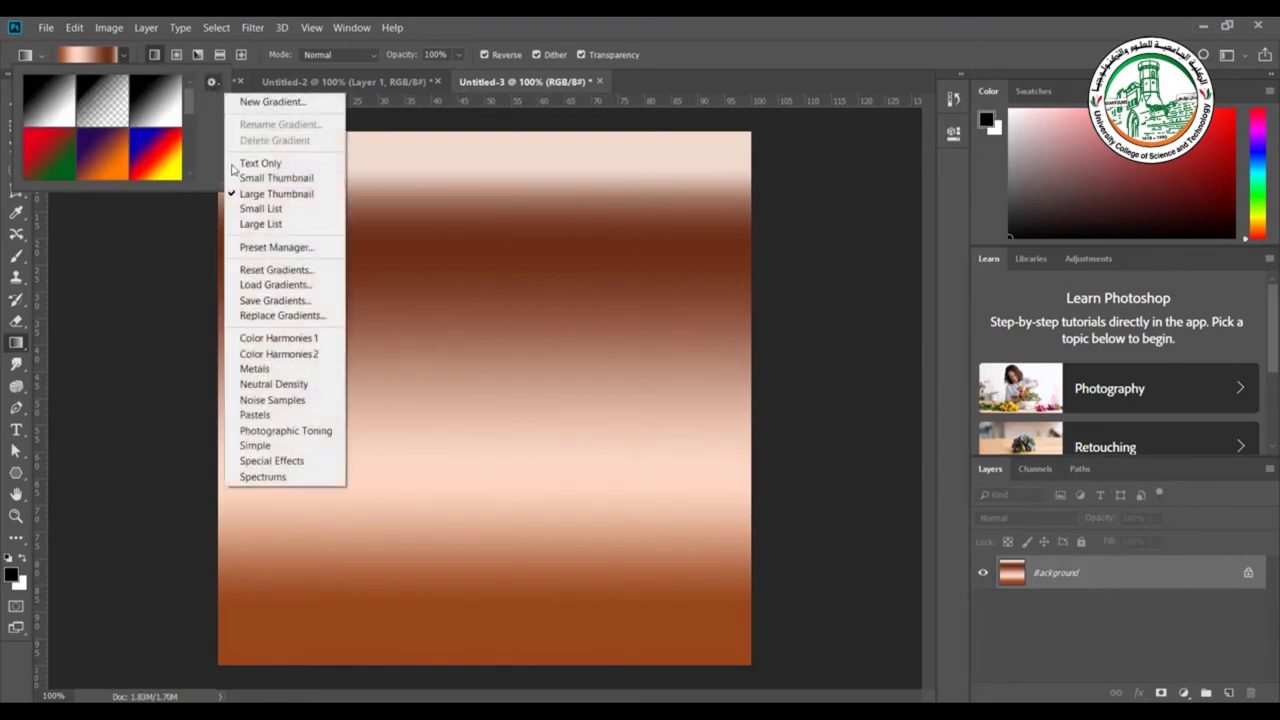
pyautogui.click(258, 208)
pyautogui.click(212, 82)
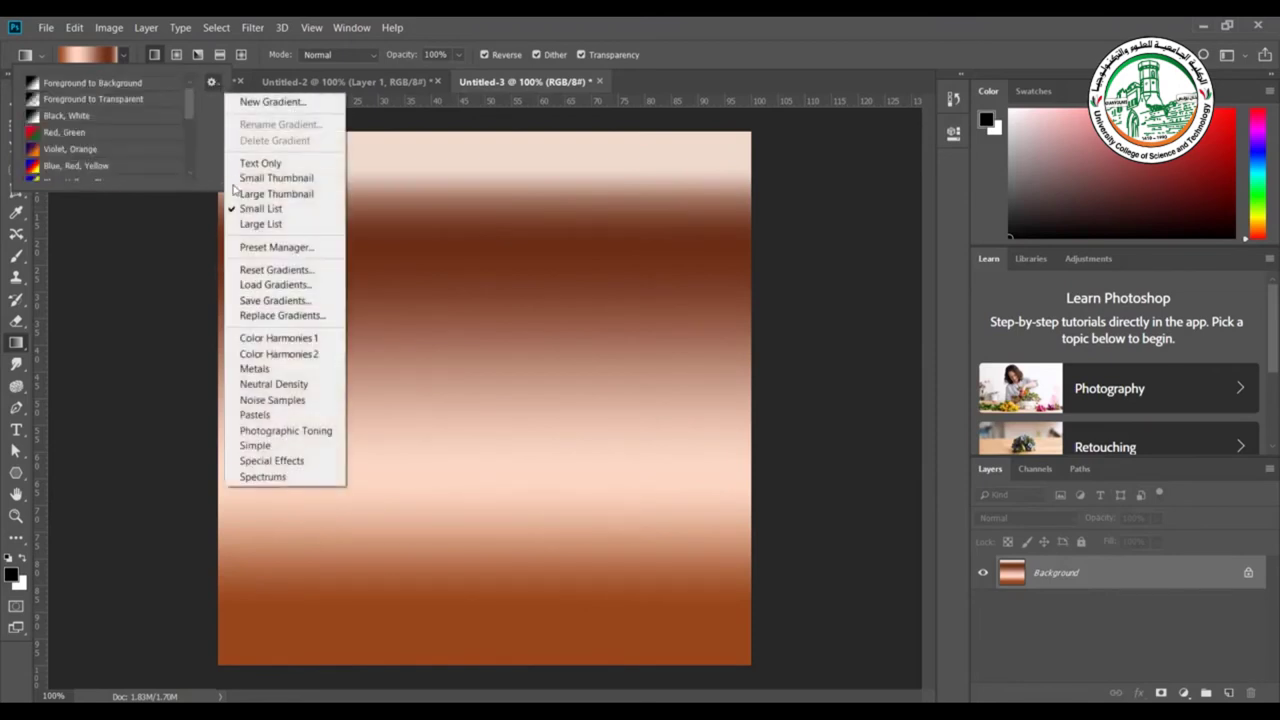
pyautogui.click(258, 222)
# Show the gradient presets as Text Only once more and return them to Small Thumbnail.
pyautogui.click(211, 82)
pyautogui.click(260, 163)
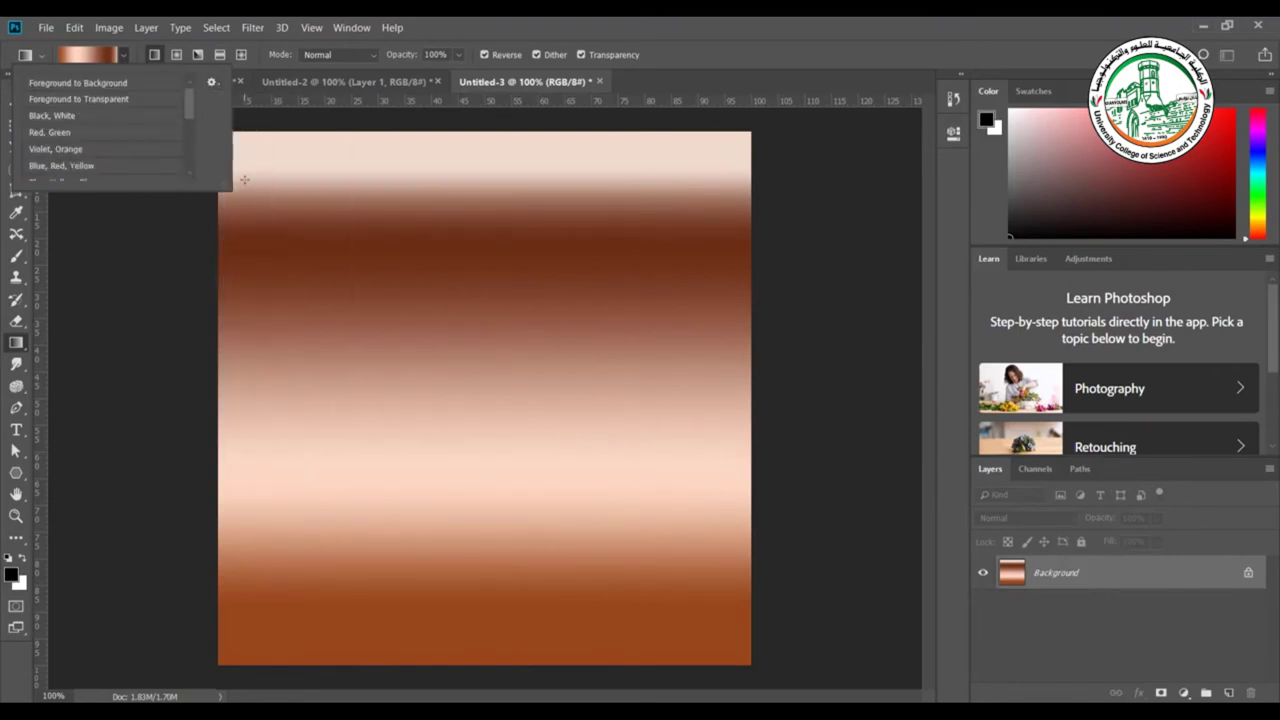
pyautogui.click(211, 82)
pyautogui.click(270, 178)
# Replace the current gradient presets with the Color Harmonies 1 set.
pyautogui.click(211, 82)
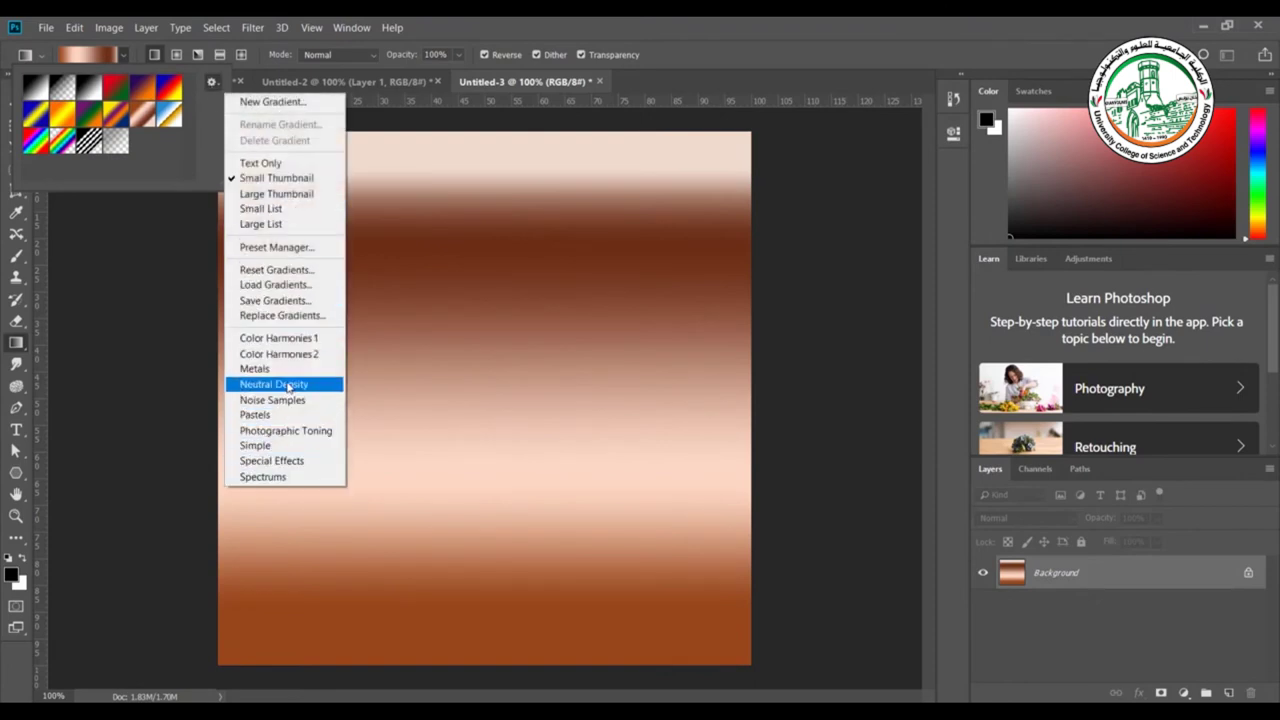
pyautogui.click(290, 341)
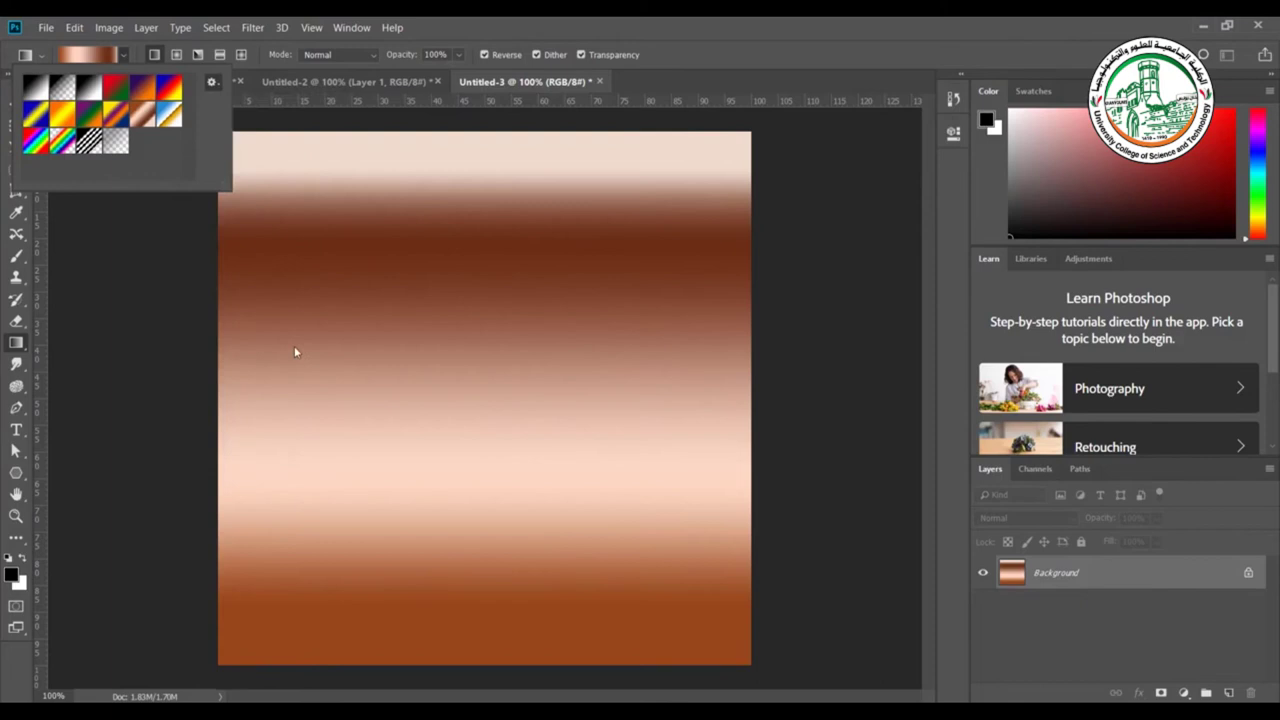
pyautogui.click(593, 292)
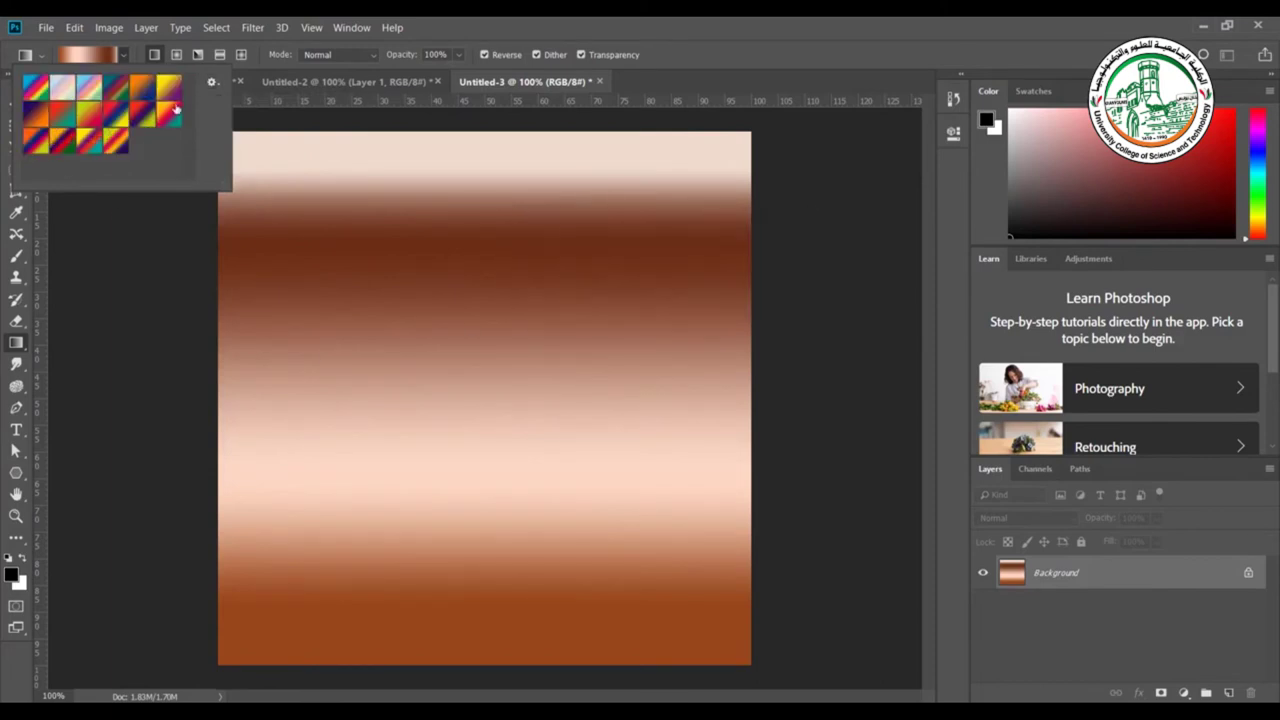
# Open the Preset Manager for gradients and view its dialog for loading gradient files, cancelling without loading any.
pyautogui.click(212, 82)
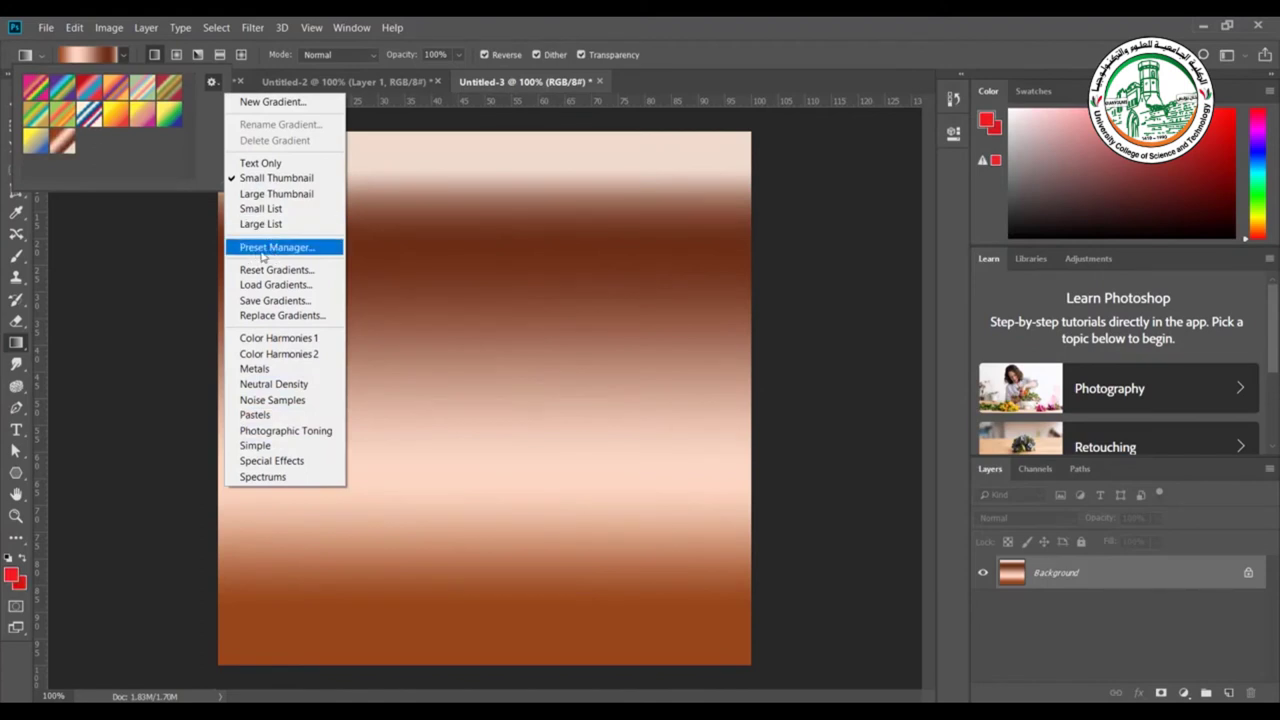
pyautogui.click(262, 257)
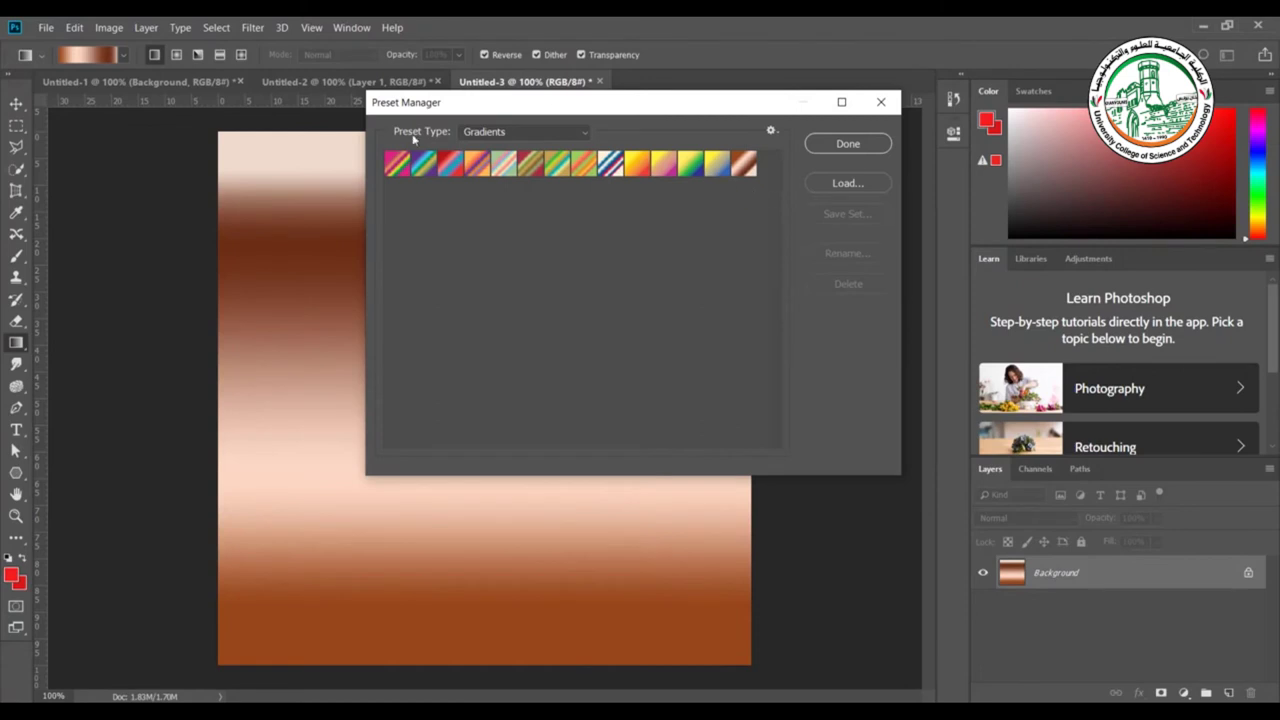
pyautogui.click(833, 184)
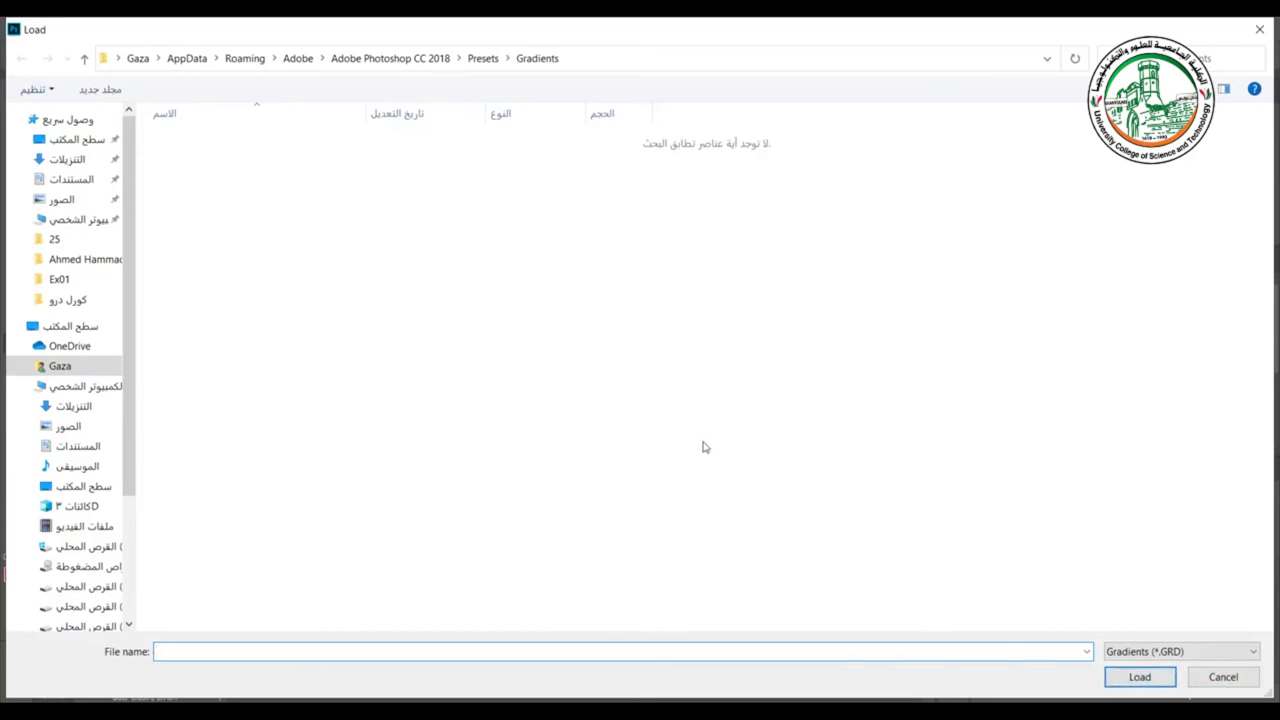
pyautogui.click(1200, 678)
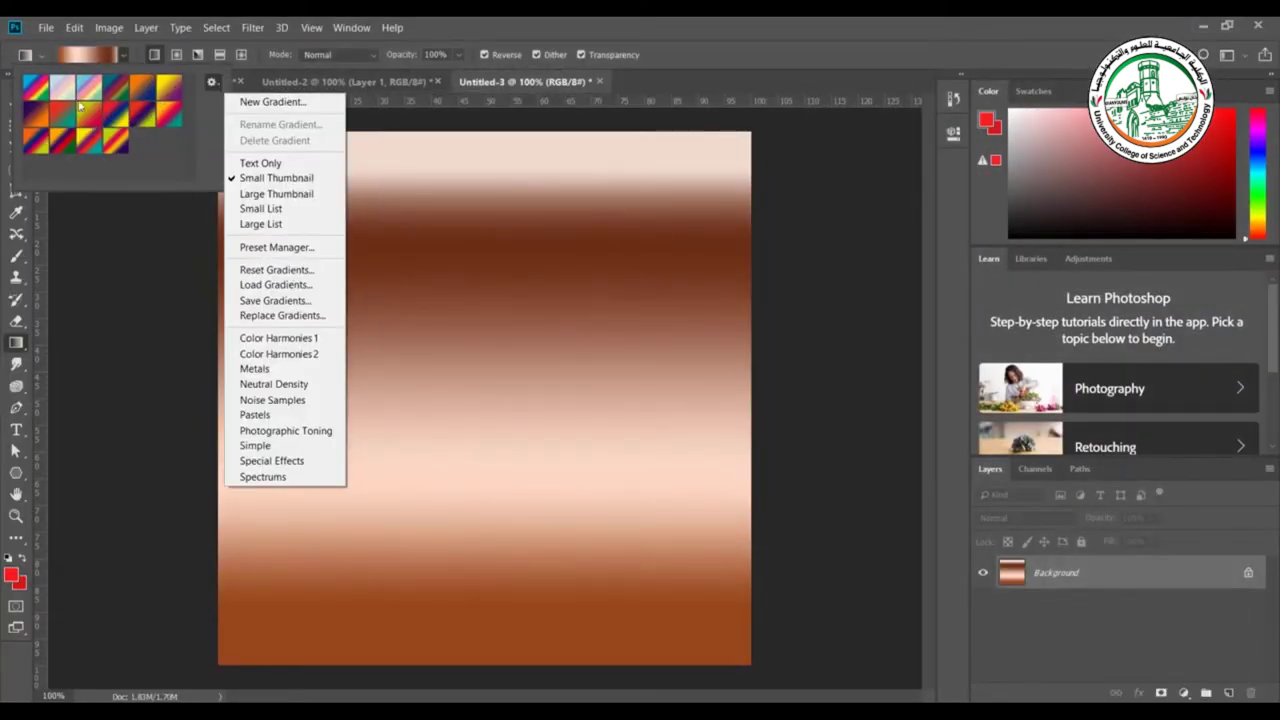
# Reset the gradient presets to the default set.
pyautogui.click(286, 271)
pyautogui.click(592, 292)
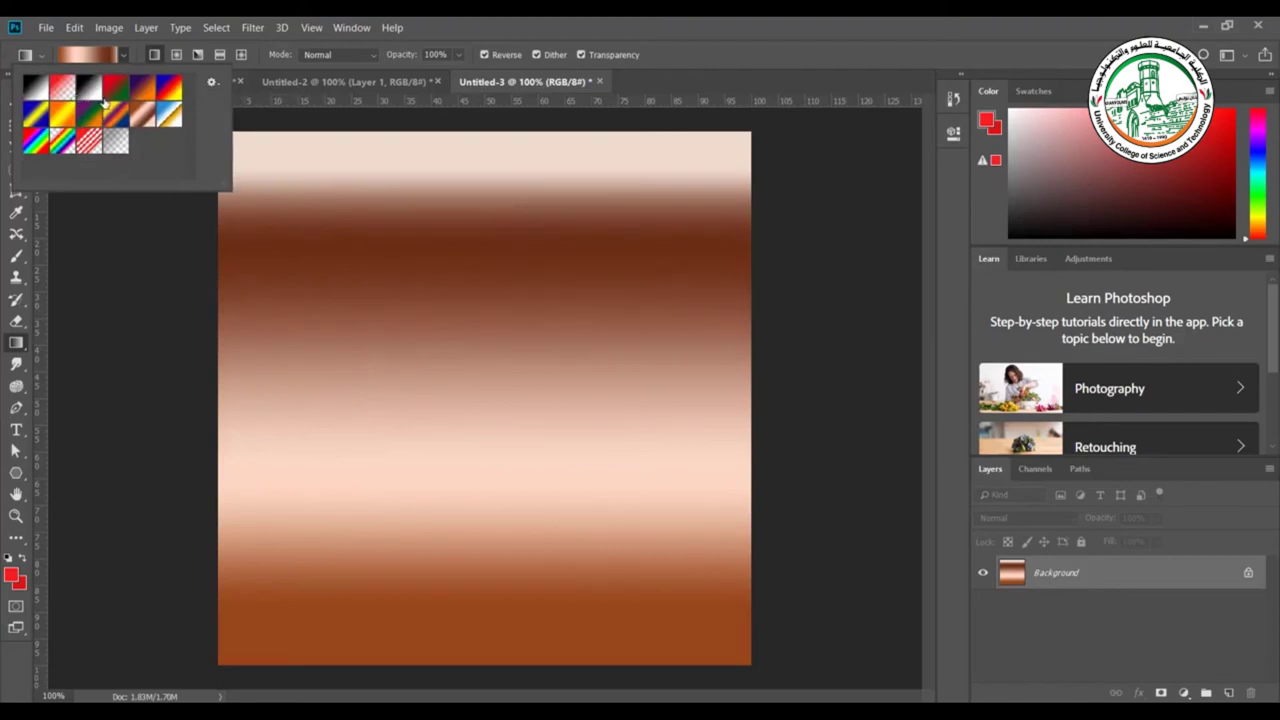
pyautogui.click(211, 81)
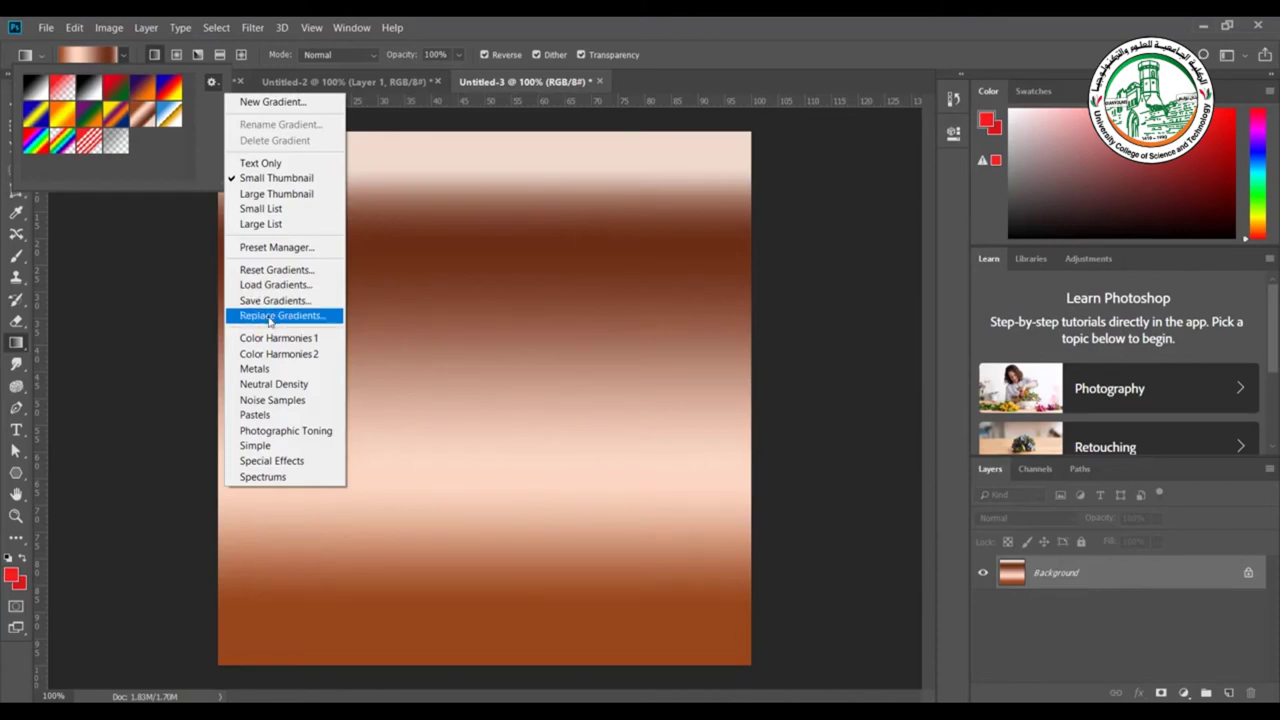
pyautogui.click(170, 176)
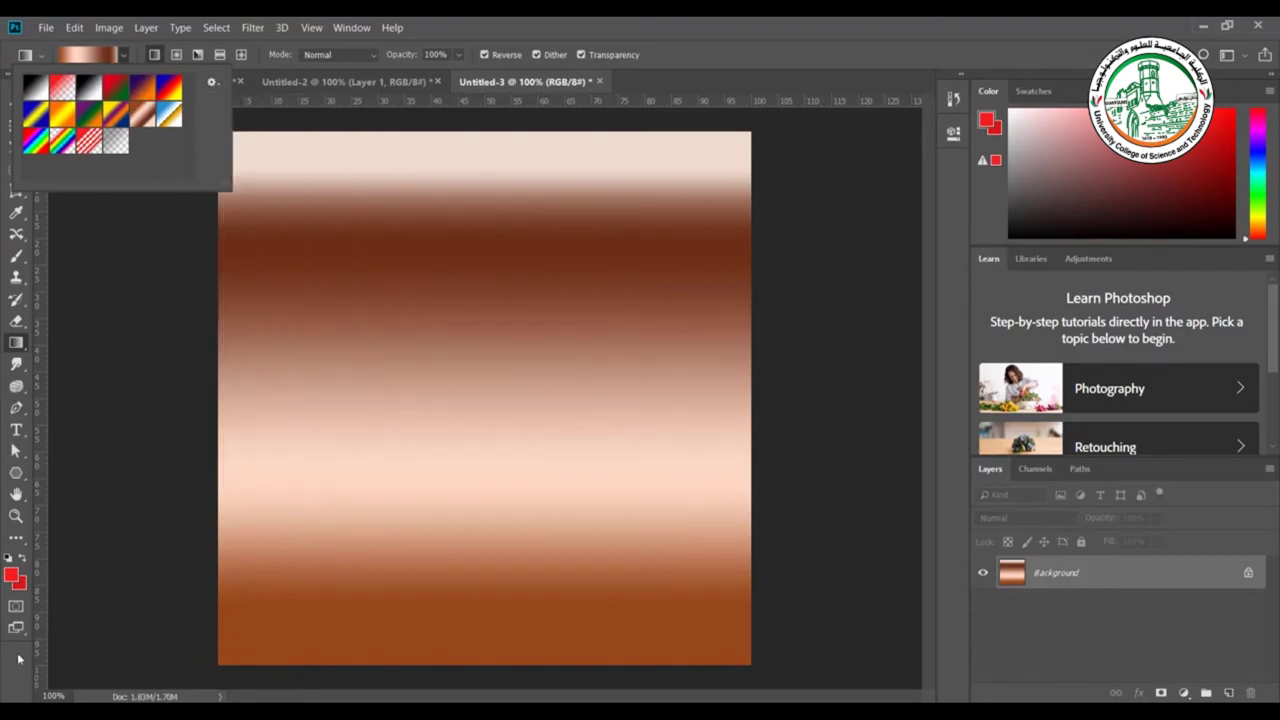
# Choose the Foreground to Transparent gradient preset and set the foreground color to yellow (#ffe63b).
pyautogui.click(62, 88)
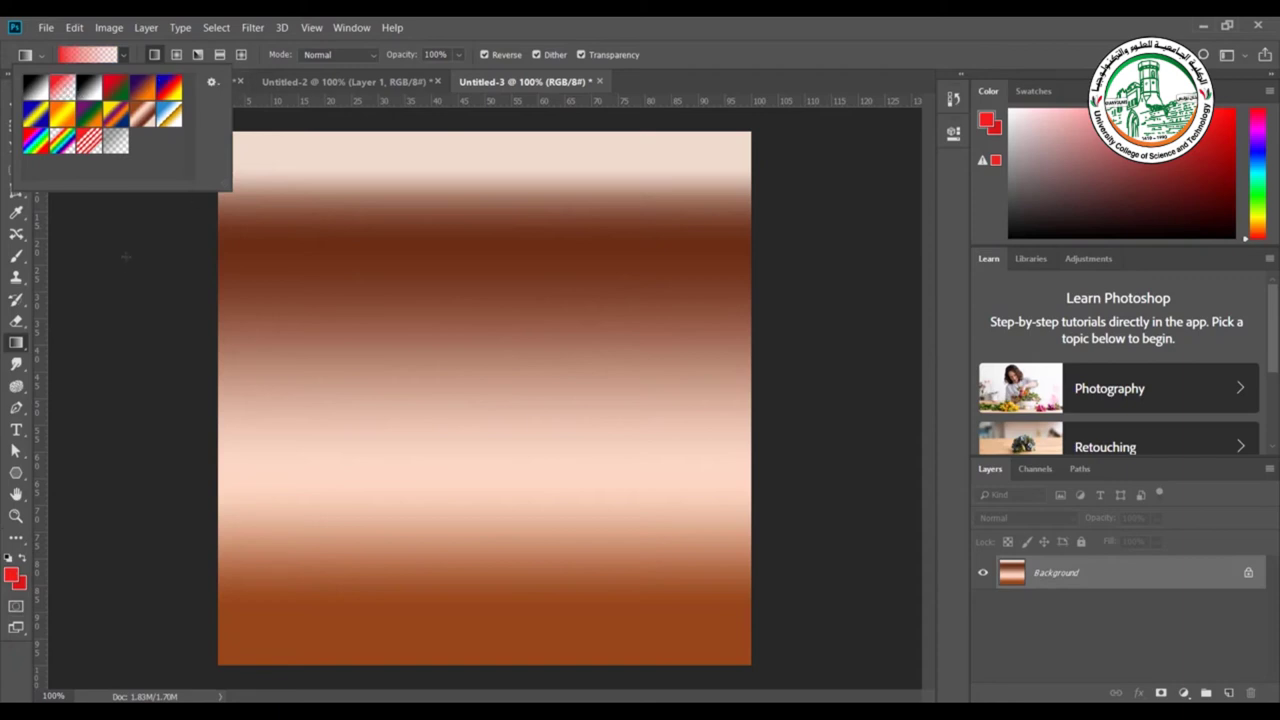
pyautogui.press('Return')
pyautogui.click(12, 574)
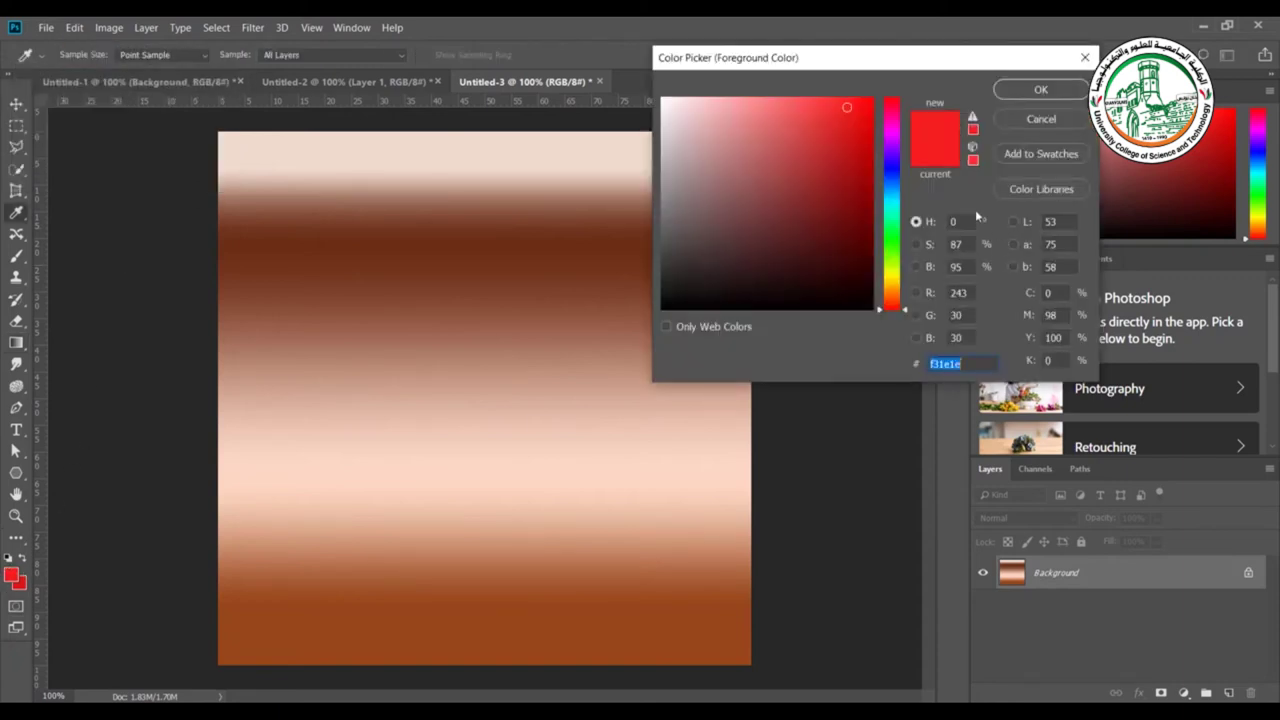
pyautogui.click(899, 278)
pyautogui.moveTo(899, 278); pyautogui.dragTo(899, 282)
pyautogui.moveTo(826, 133); pyautogui.dragTo(824, 97)
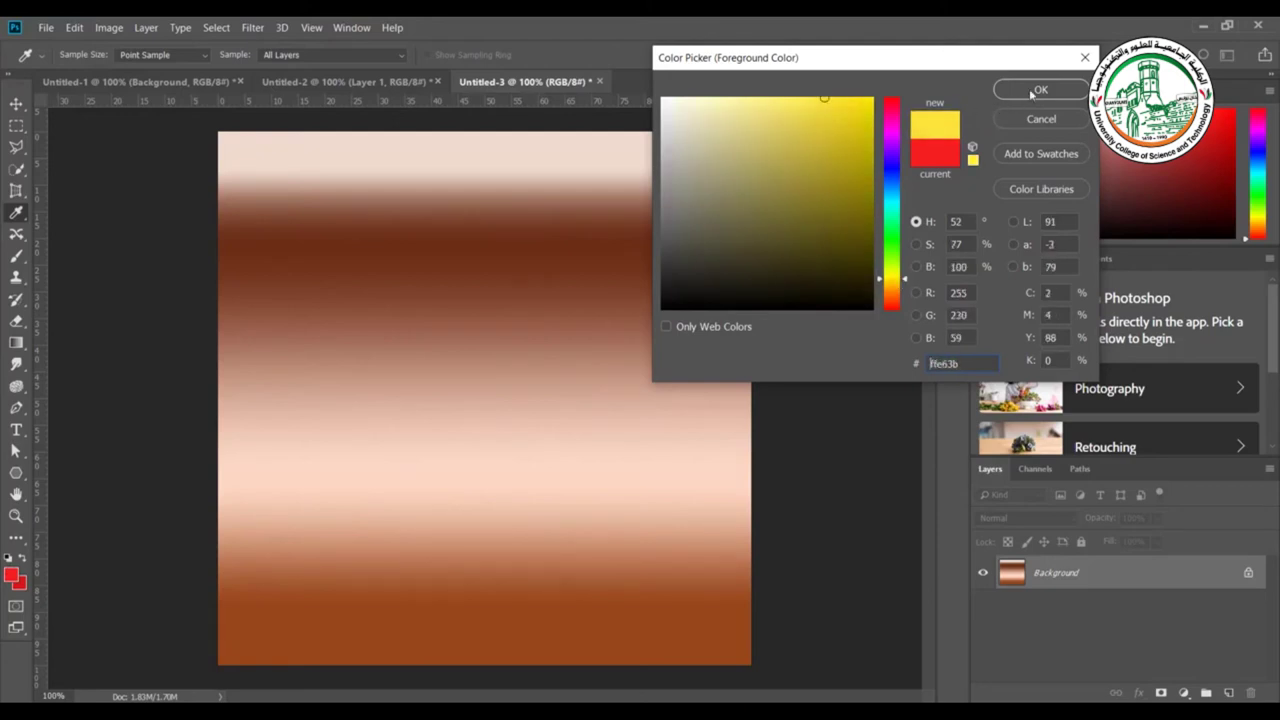
pyautogui.click(1036, 90)
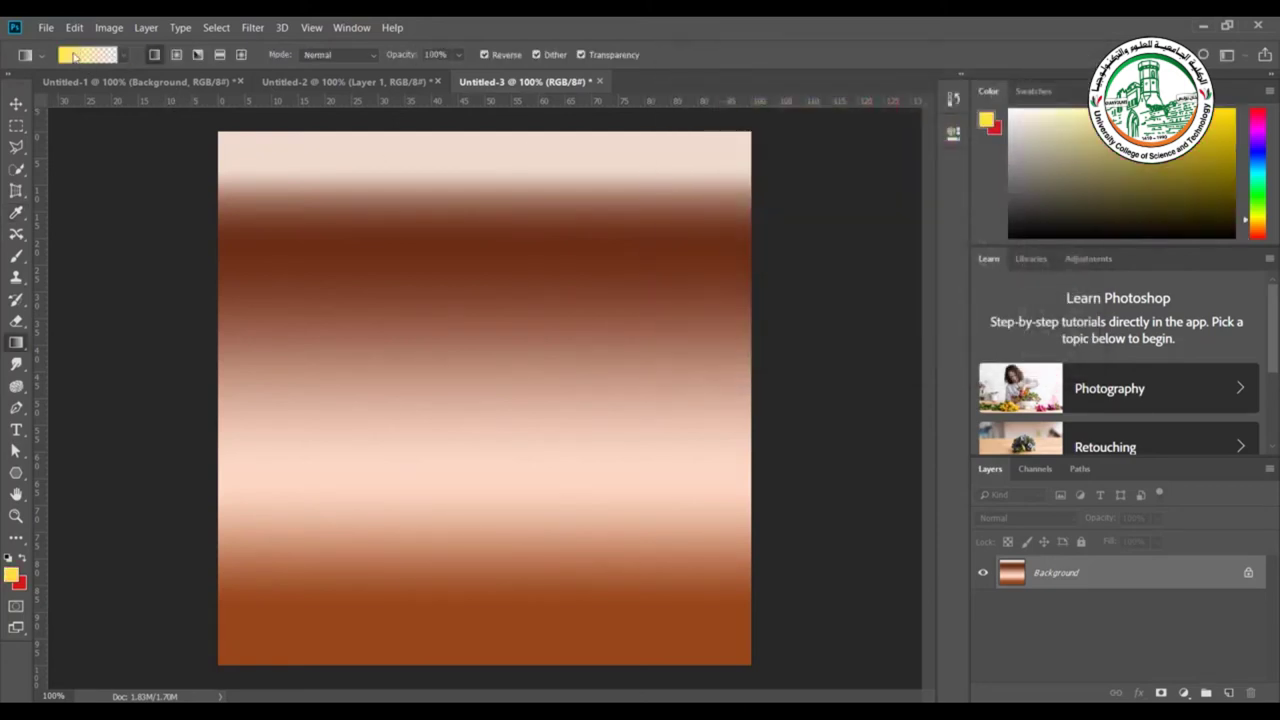
# Set the background color to light cyan (#5cf5ff).
pyautogui.click(21, 585)
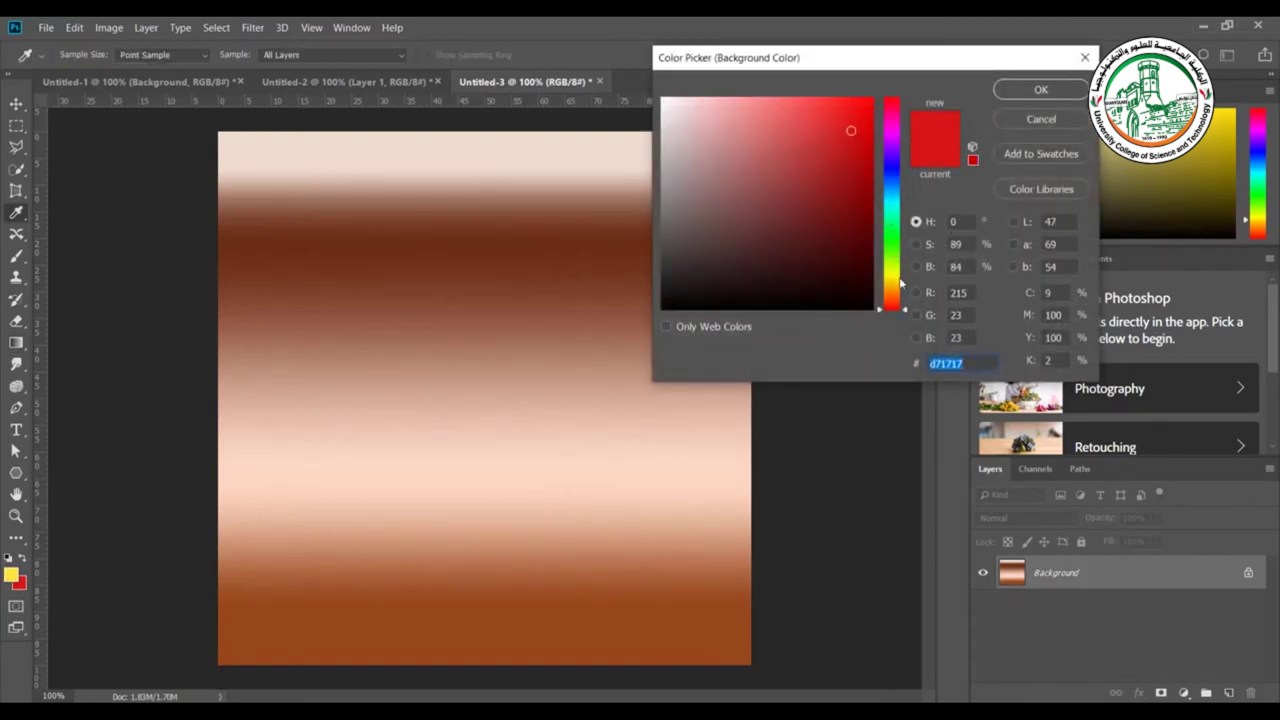
pyautogui.click(892, 206)
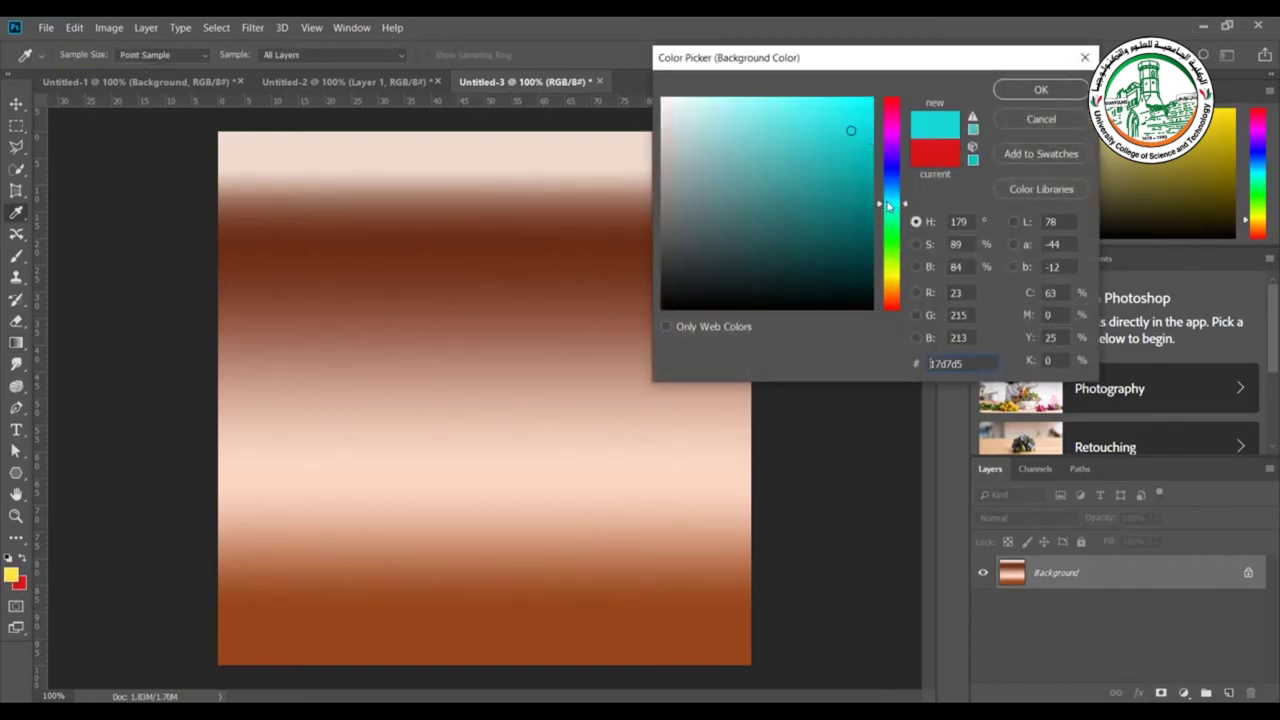
pyautogui.moveTo(805, 123); pyautogui.dragTo(797, 97)
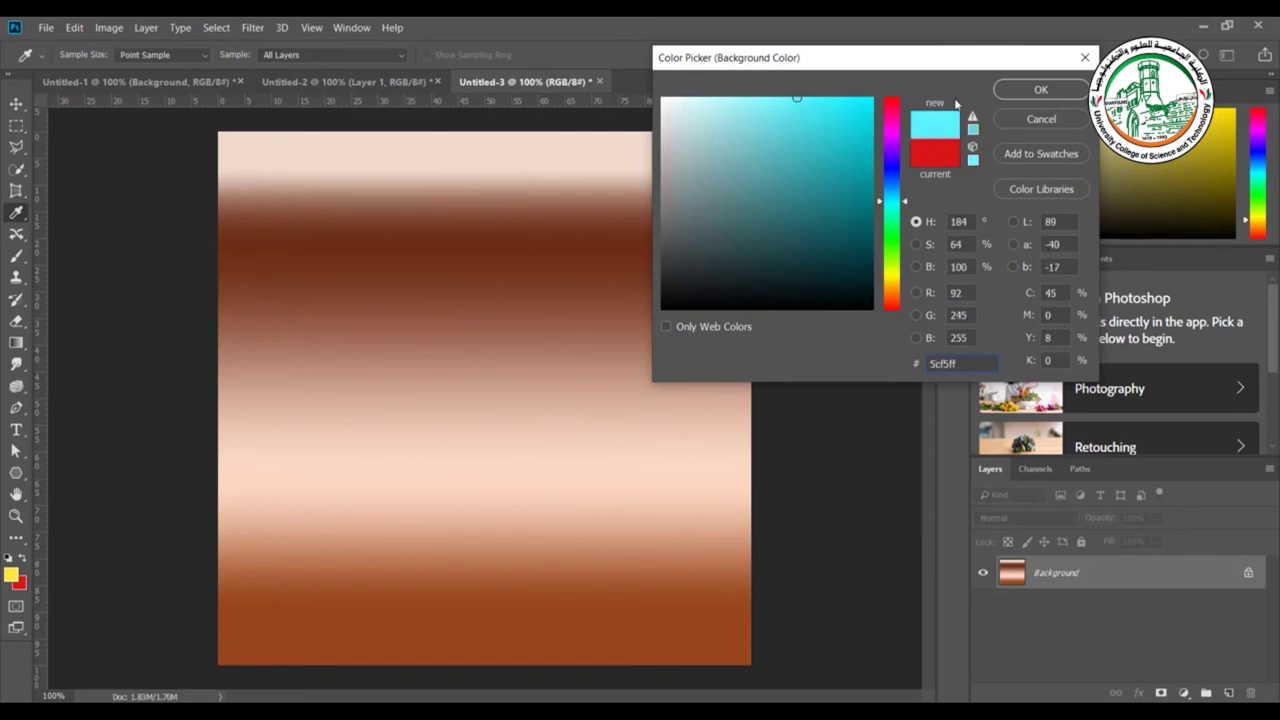
pyautogui.click(1041, 90)
# Fill the Background with a diagonal Foreground to Background gradient, cyan in the lower-left corner and yellow in the upper-right.
pyautogui.press('g')
pyautogui.click(87, 54)
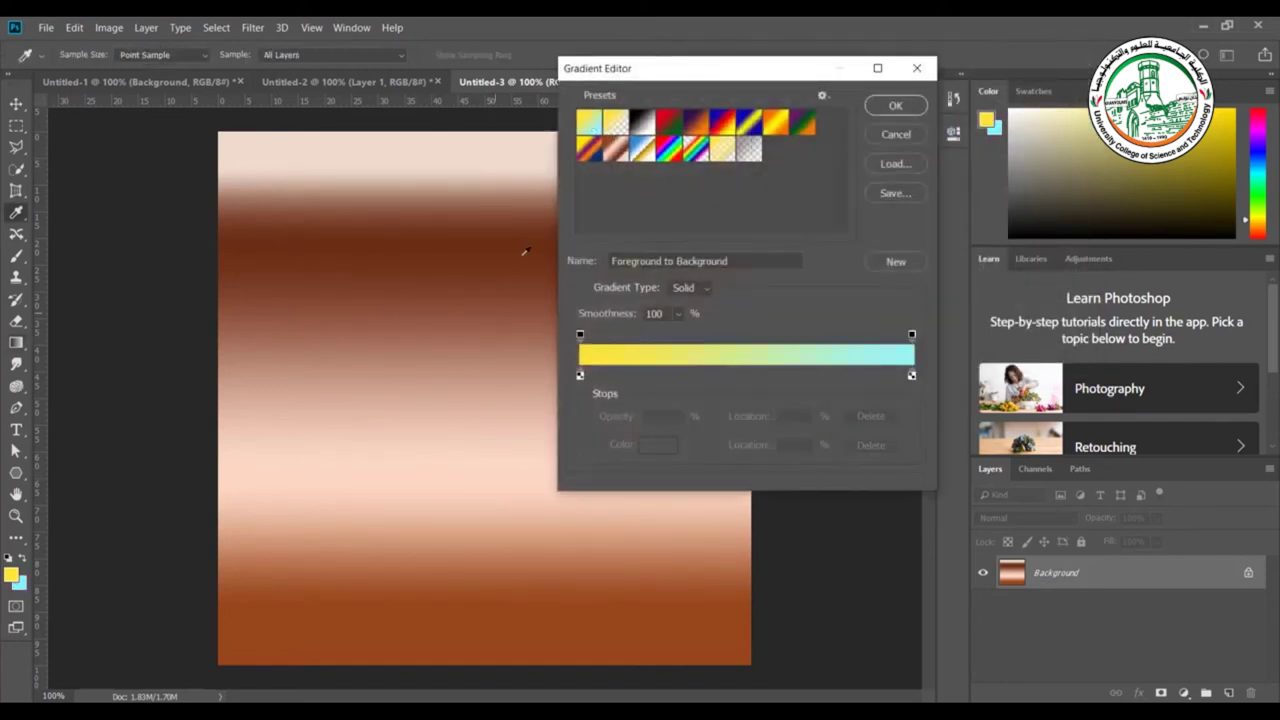
pyautogui.click(896, 106)
pyautogui.moveTo(310, 484); pyautogui.dragTo(514, 284)
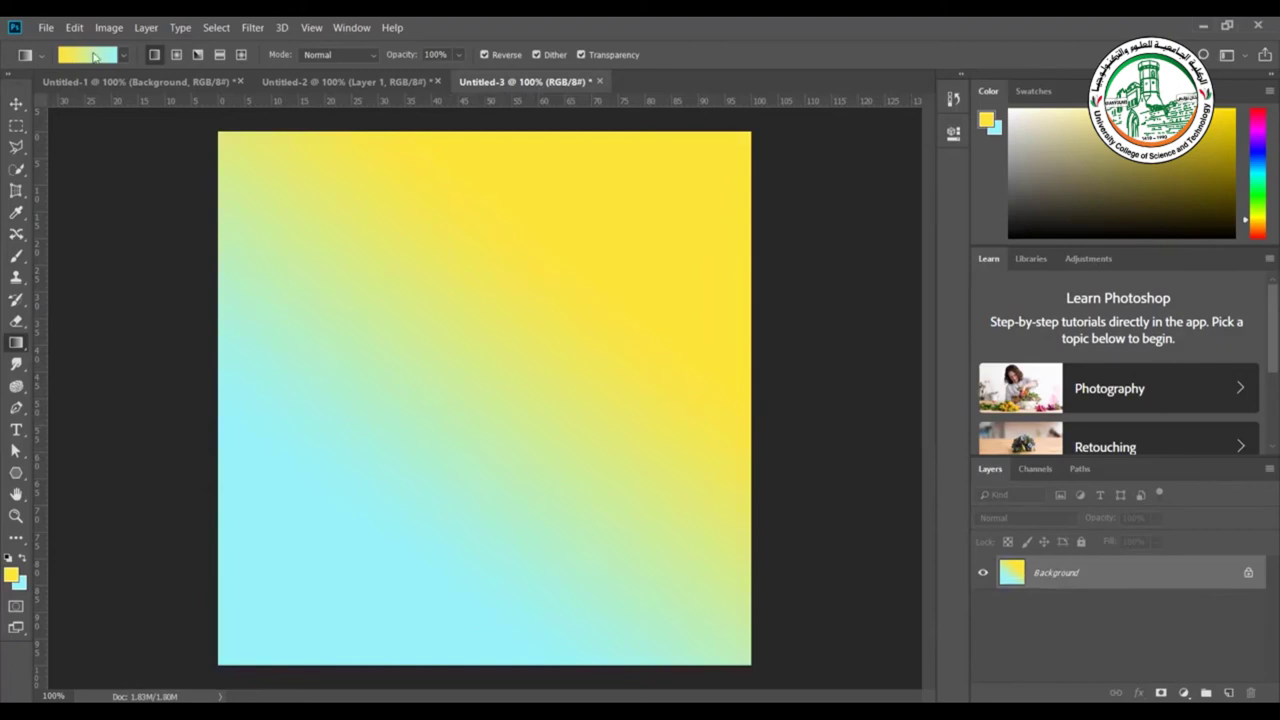
# Open the Gradient Editor, try several presets and return to Foreground to Background with the gradient type Solid.
pyautogui.click(94, 56)
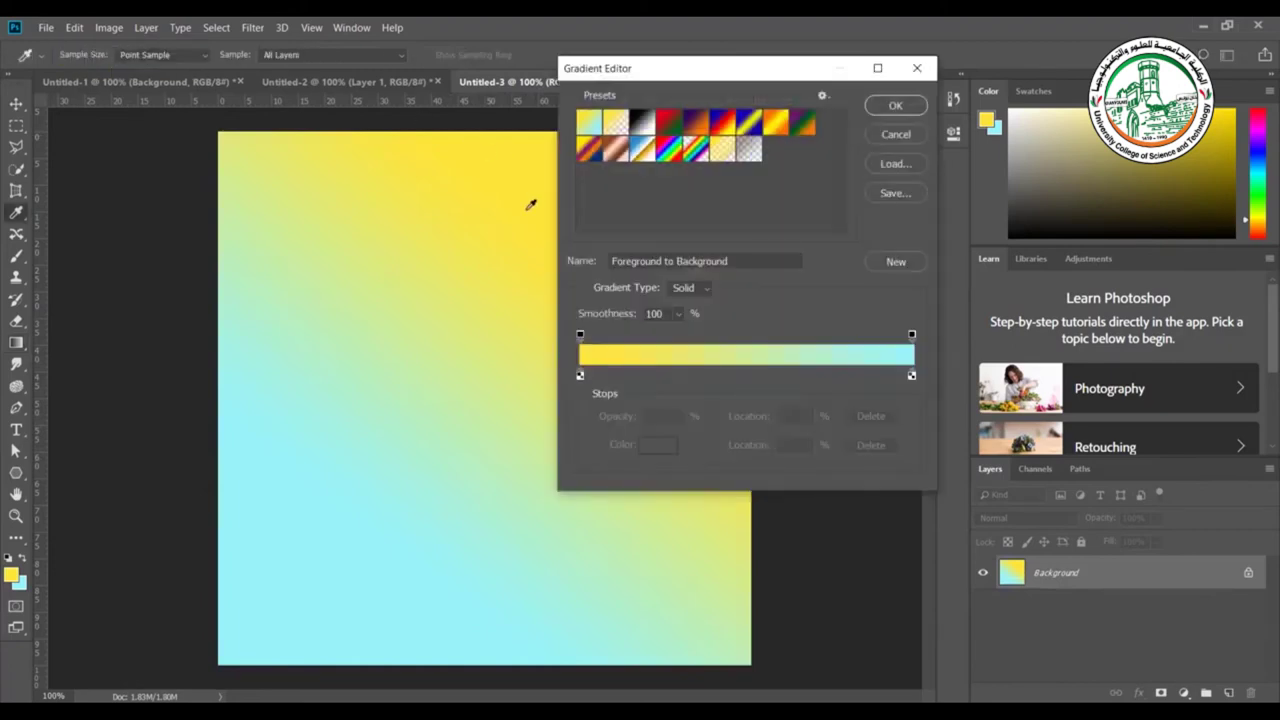
pyautogui.moveTo(697, 76); pyautogui.dragTo(500, 104)
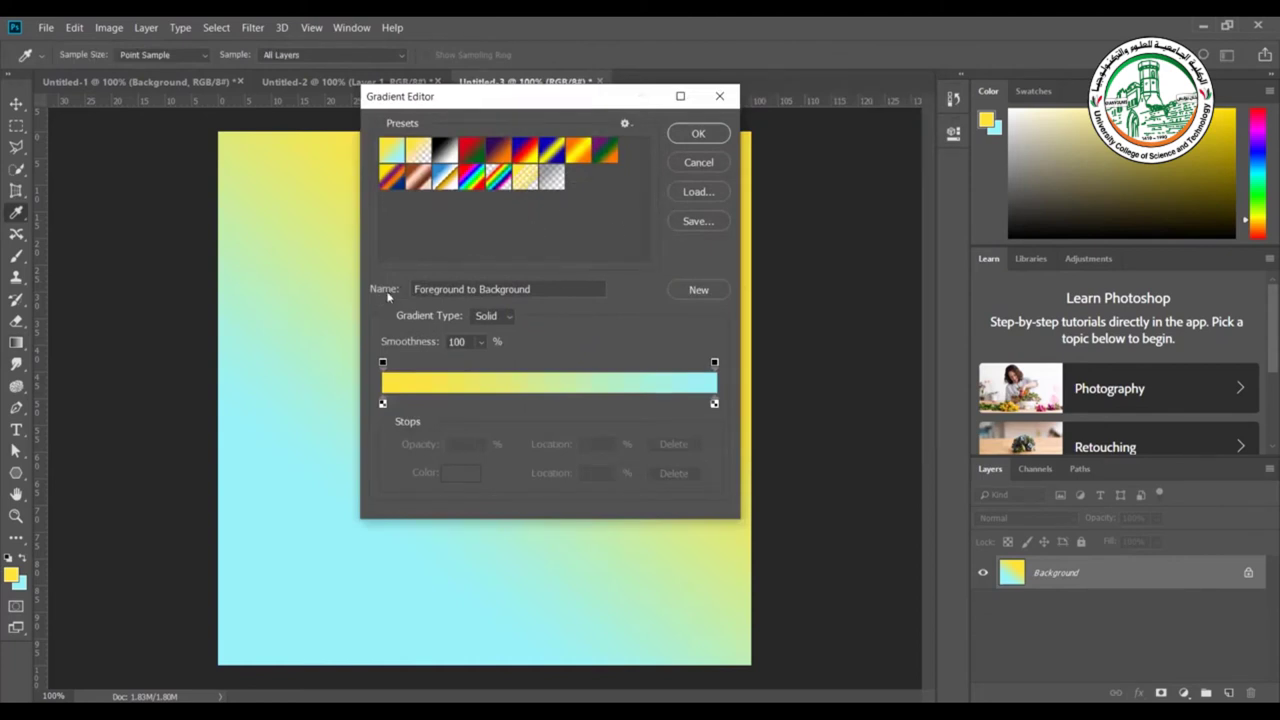
pyautogui.click(418, 152)
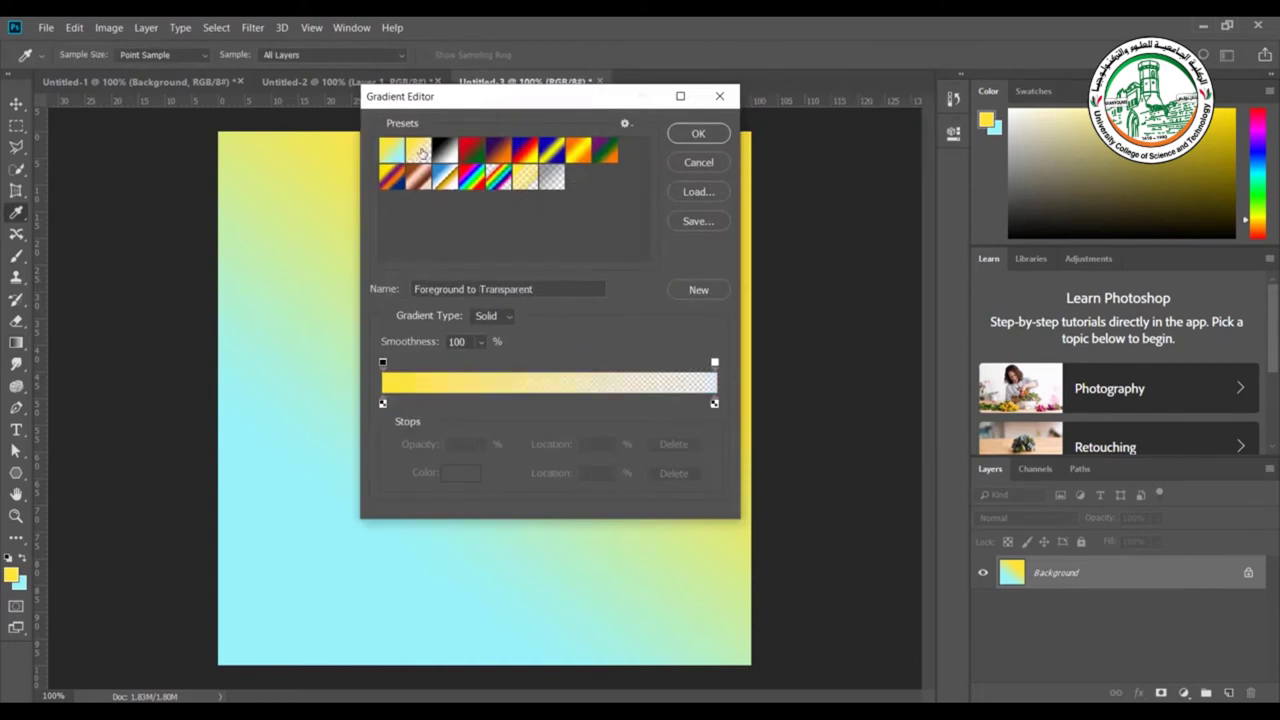
pyautogui.click(491, 153)
pyautogui.click(518, 176)
pyautogui.click(390, 155)
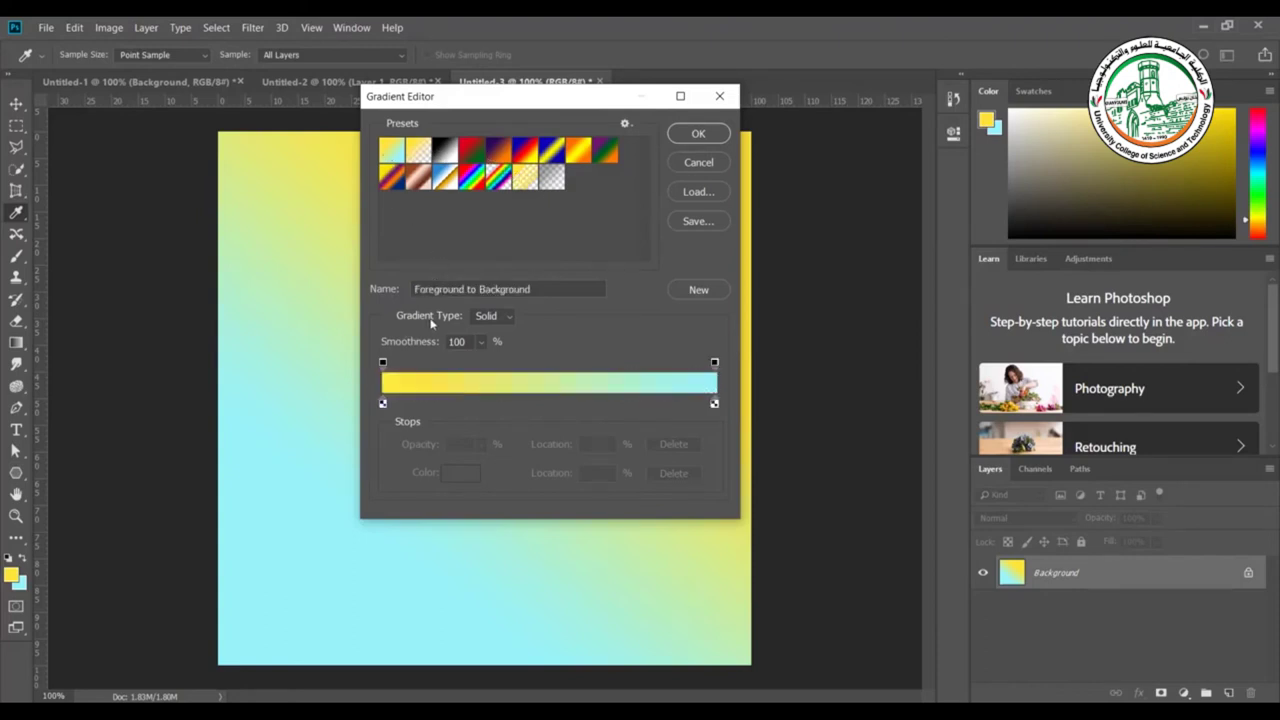
pyautogui.click(486, 315)
pyautogui.click(486, 328)
# Change the gradient's starting color stop at location 0% to yellow-green (#ccff00).
pyautogui.click(383, 405)
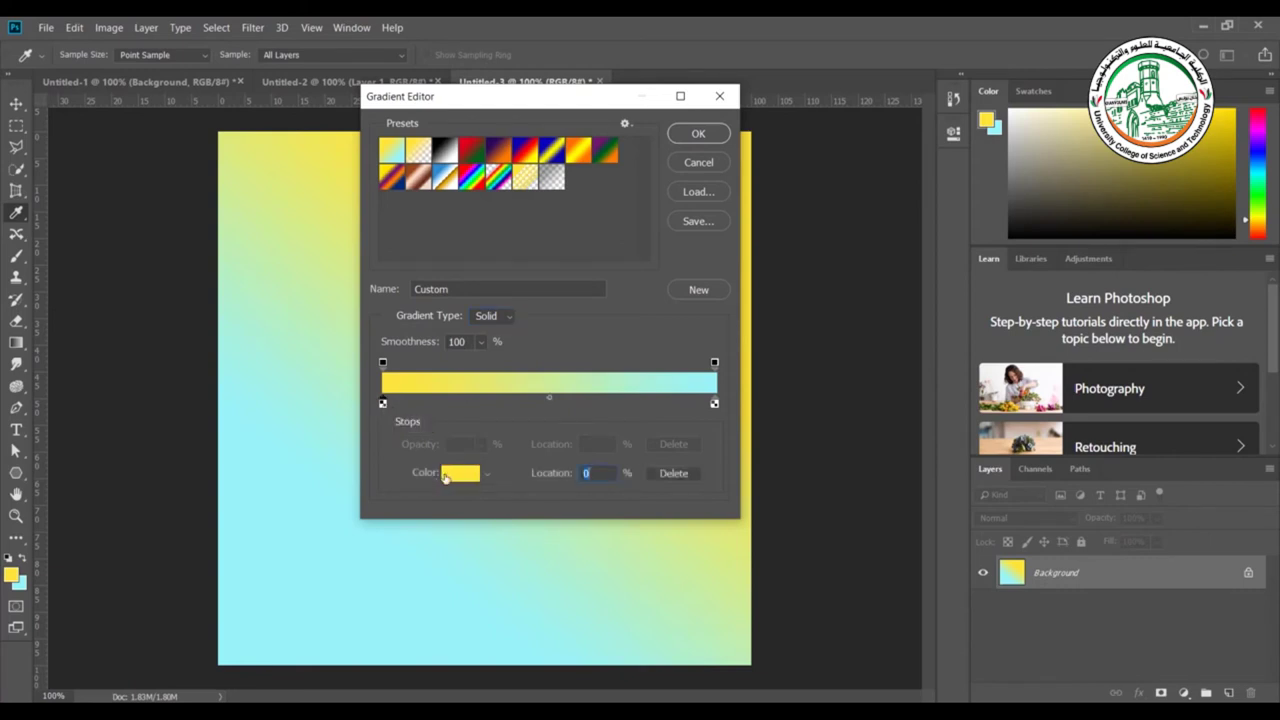
pyautogui.click(450, 474)
pyautogui.moveTo(888, 277); pyautogui.dragTo(888, 267)
pyautogui.moveTo(845, 100); pyautogui.dragTo(873, 97)
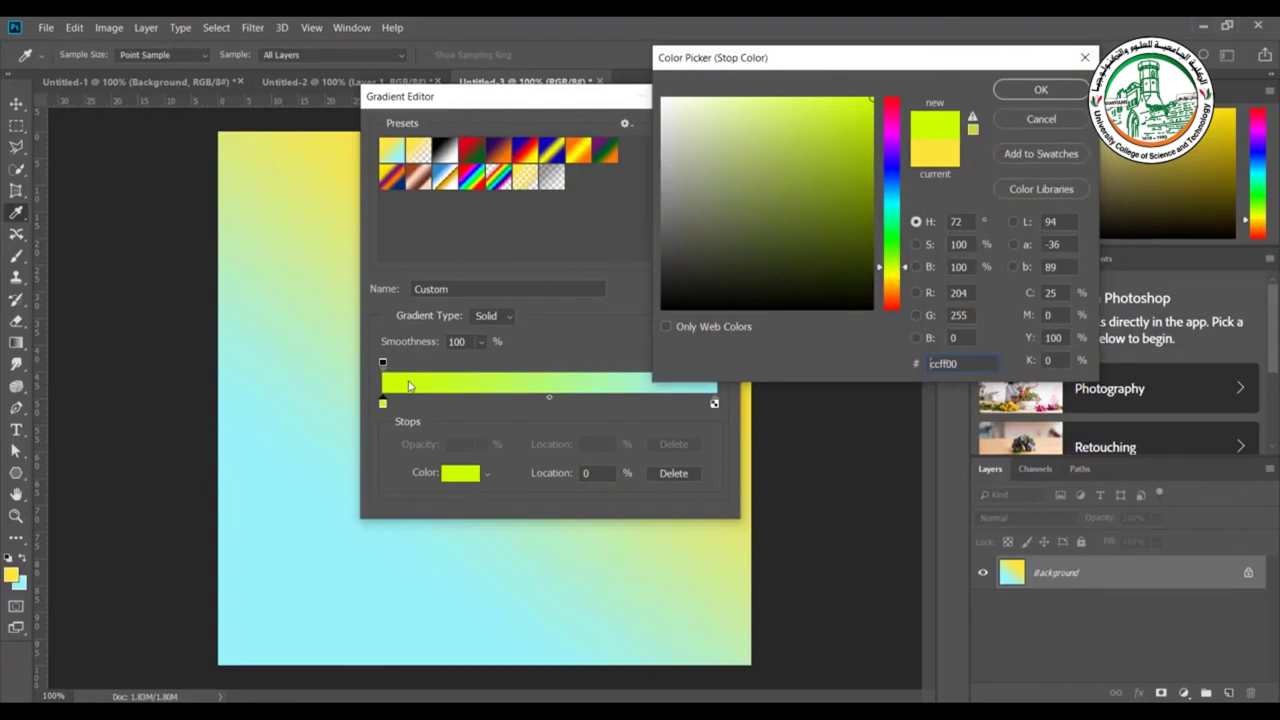
pyautogui.click(1041, 90)
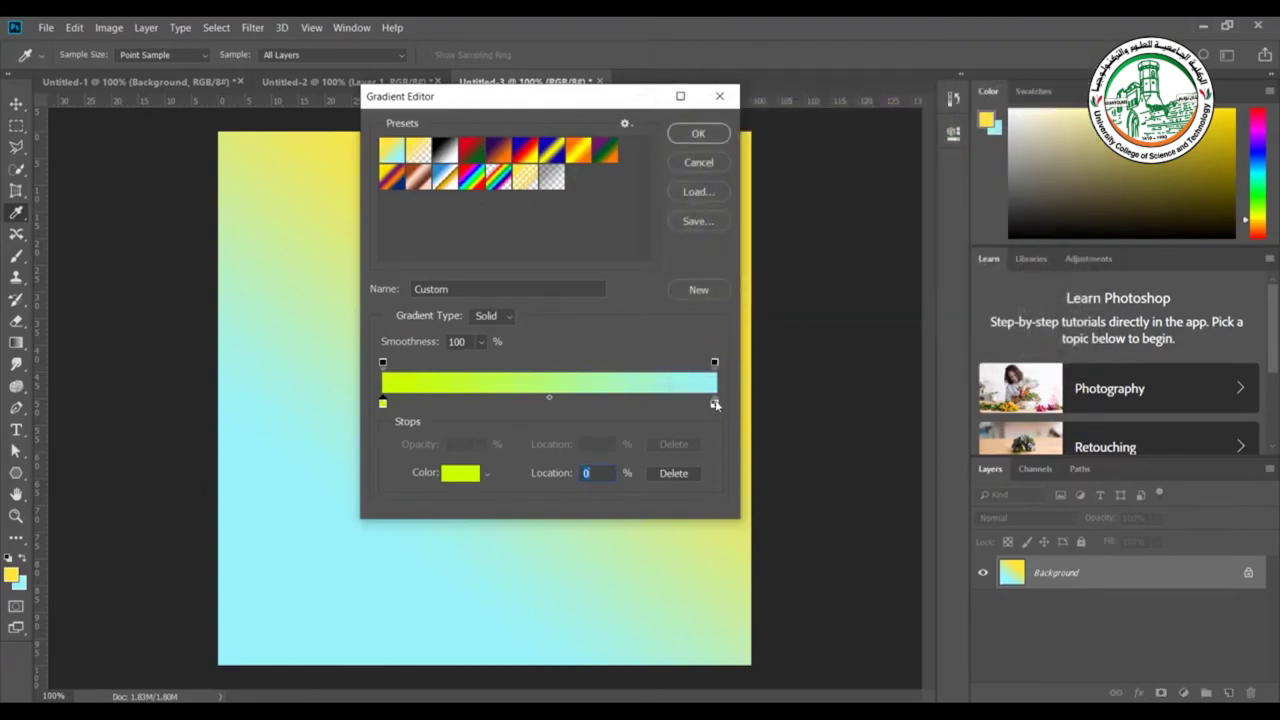
# Change the gradient's ending color stop at location 100% to orange-red (#ff2e05).
pyautogui.click(714, 404)
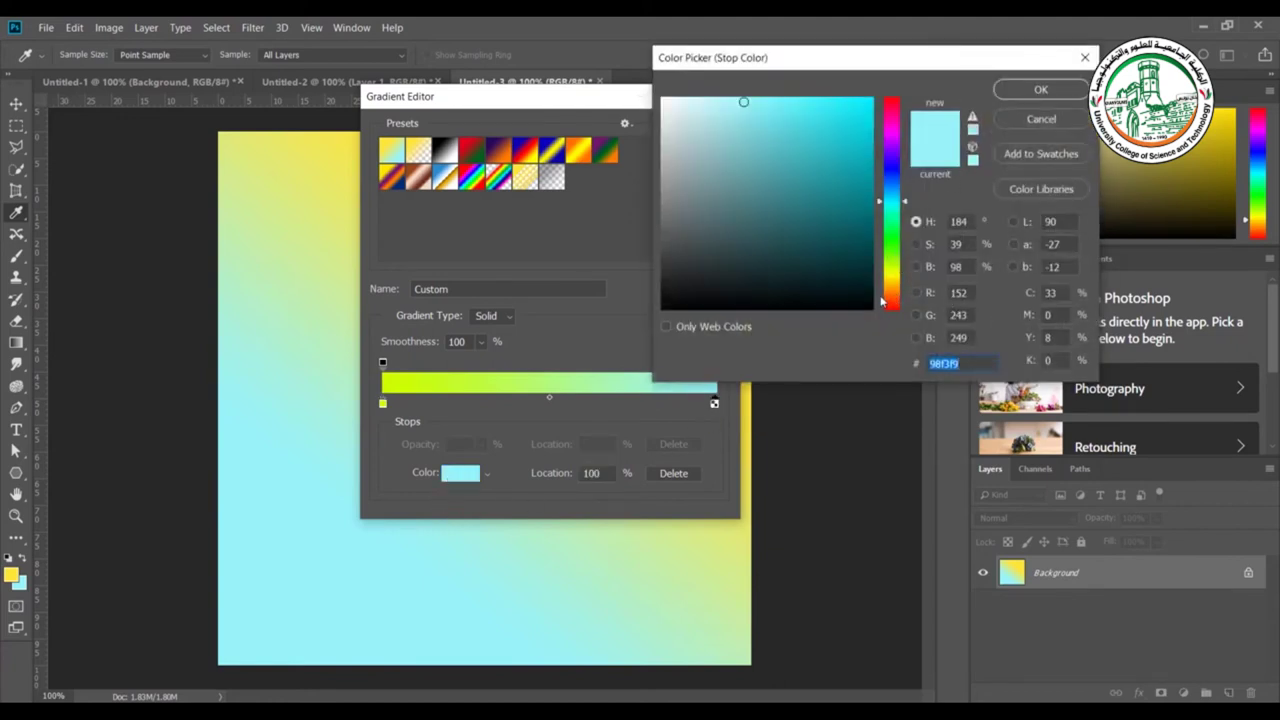
pyautogui.click(885, 300)
pyautogui.click(892, 304)
pyautogui.moveTo(857, 263); pyautogui.dragTo(869, 94)
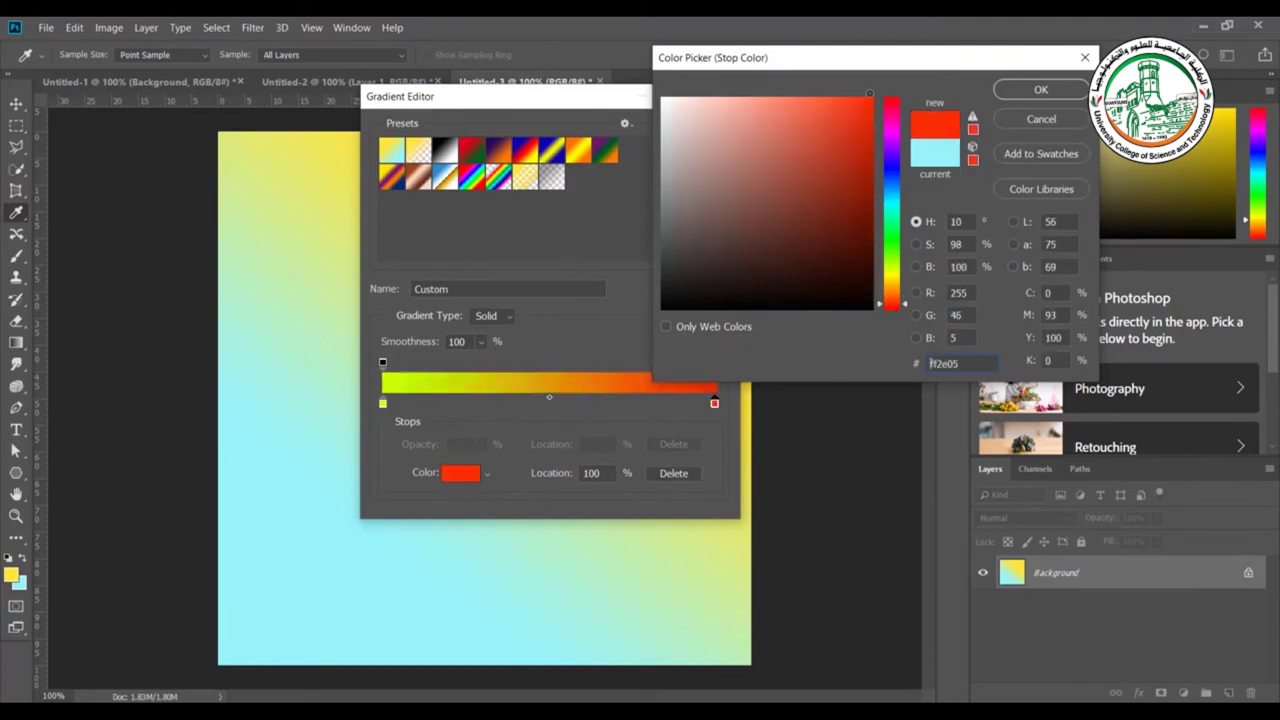
pyautogui.click(1041, 89)
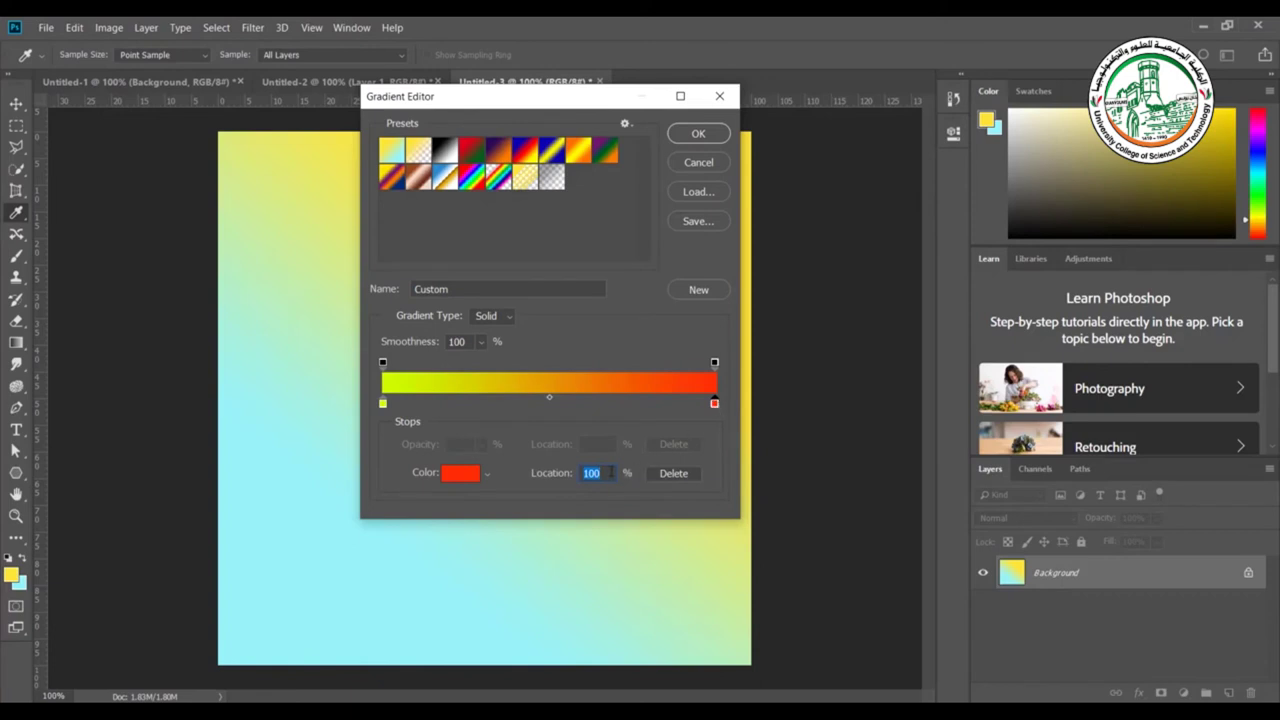
# Move the red color stop to location 80% and the yellow-green stop to location 20%.
pyautogui.write('80')
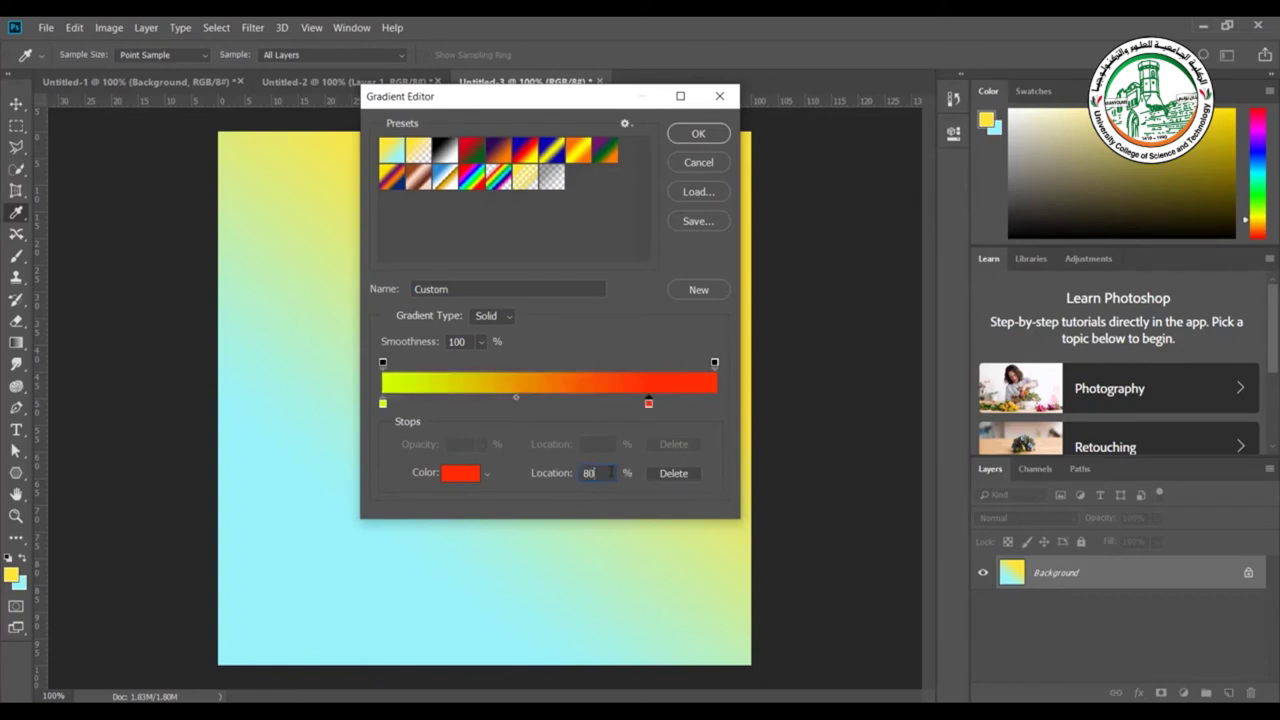
pyautogui.click(382, 403)
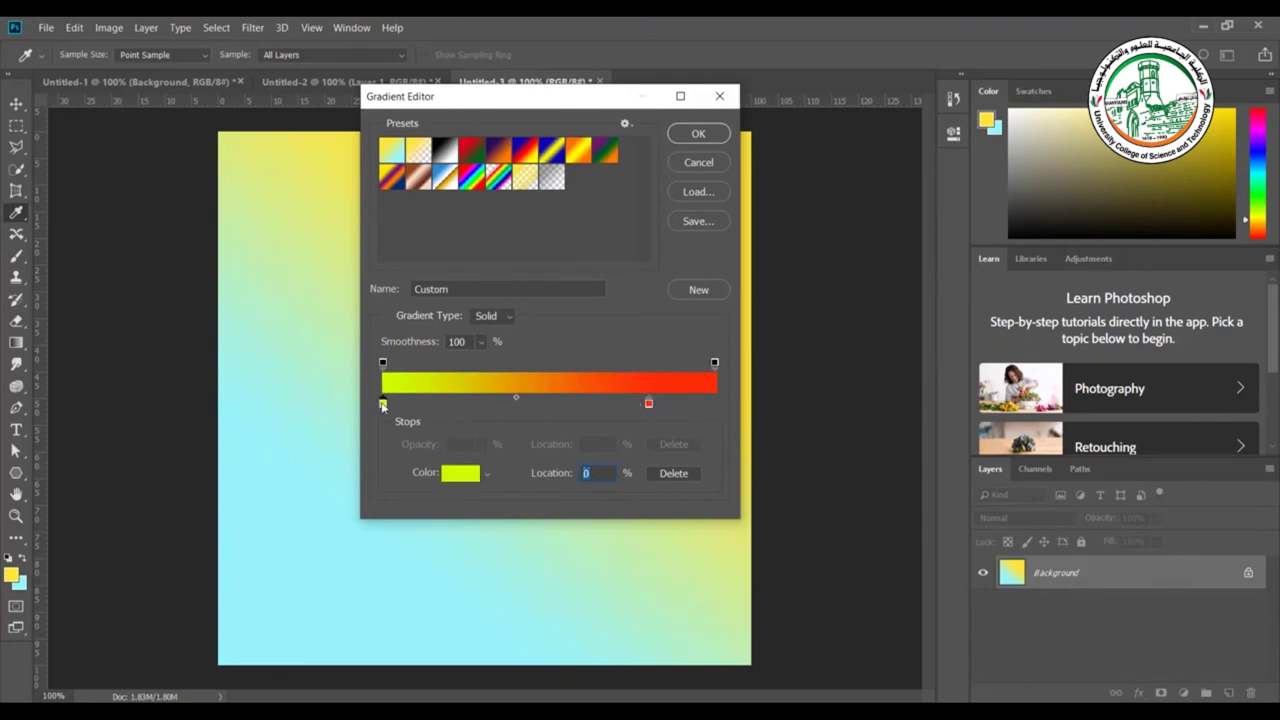
pyautogui.write('20')
pyautogui.press('Return')
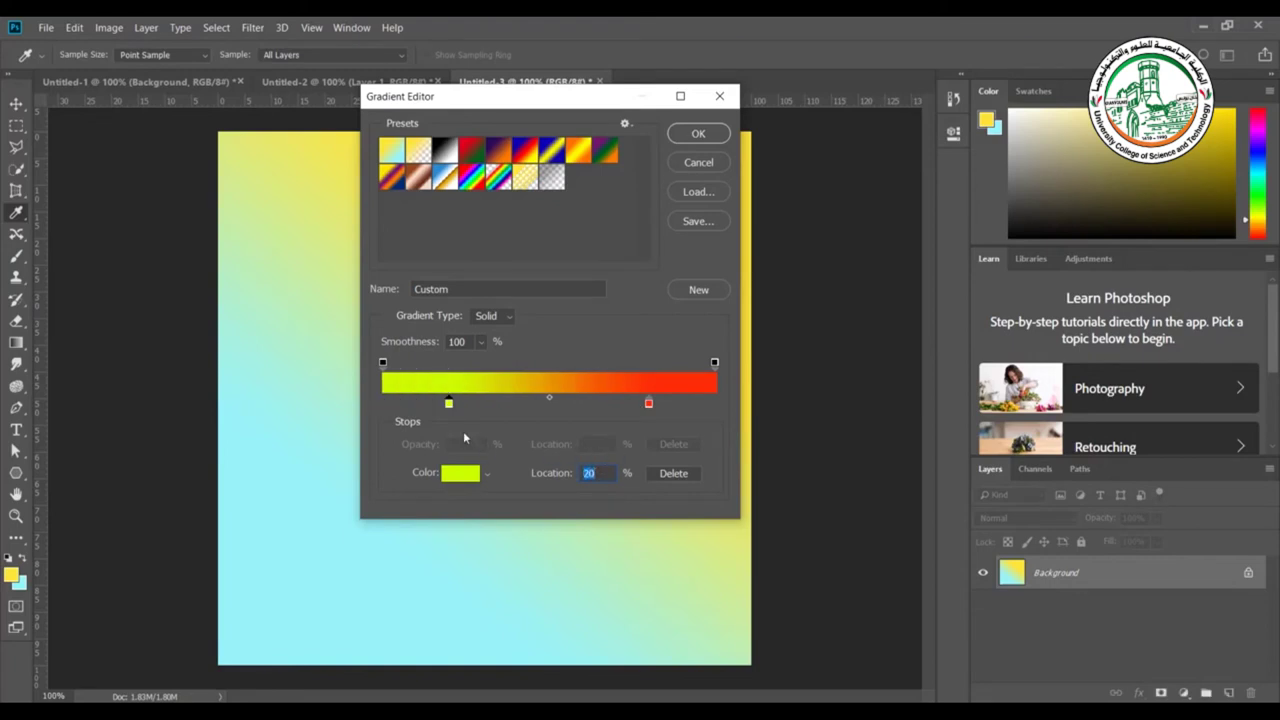
# Add a turquoise (#05ffd9) color stop to the gradient at location 41%.
pyautogui.click(648, 403)
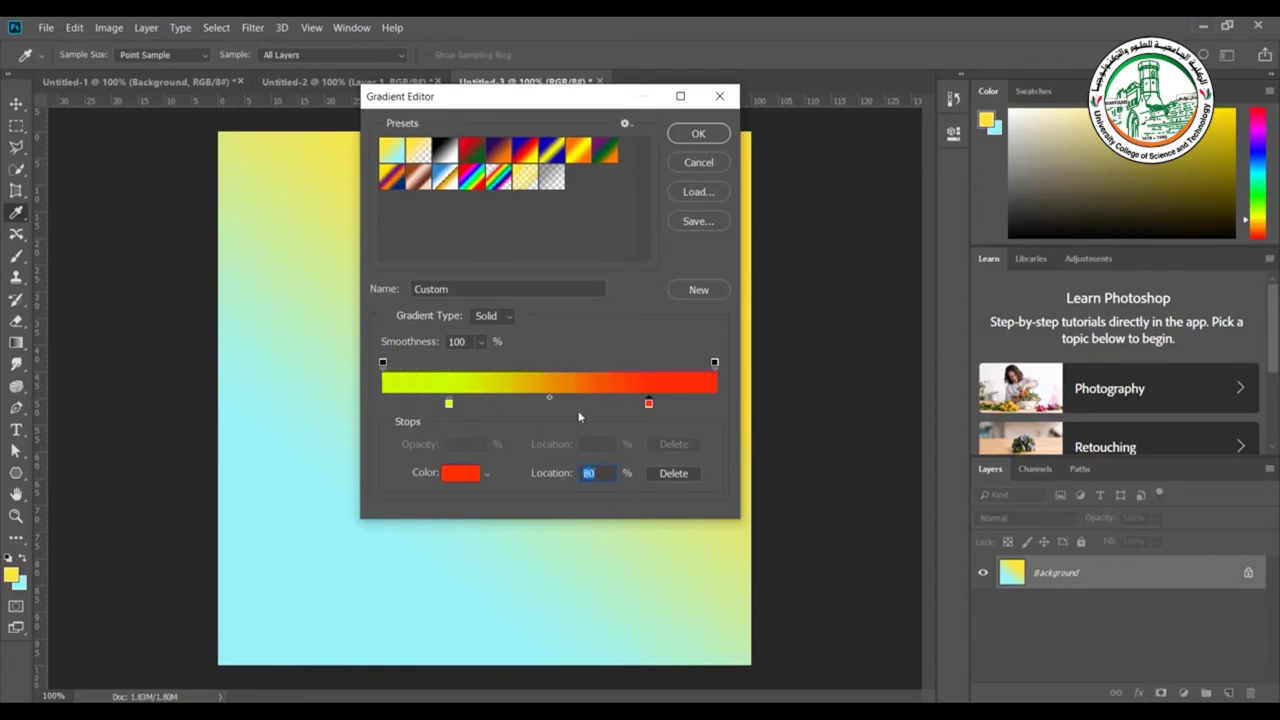
pyautogui.click(520, 403)
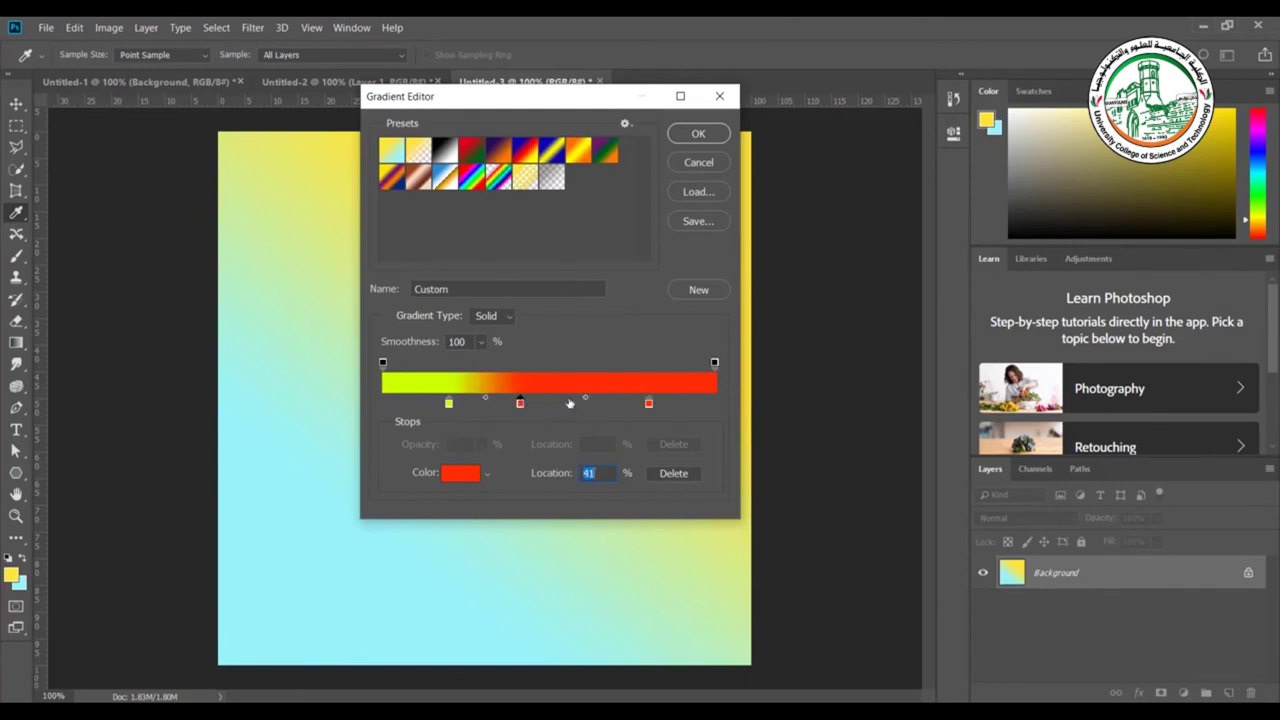
pyautogui.click(468, 472)
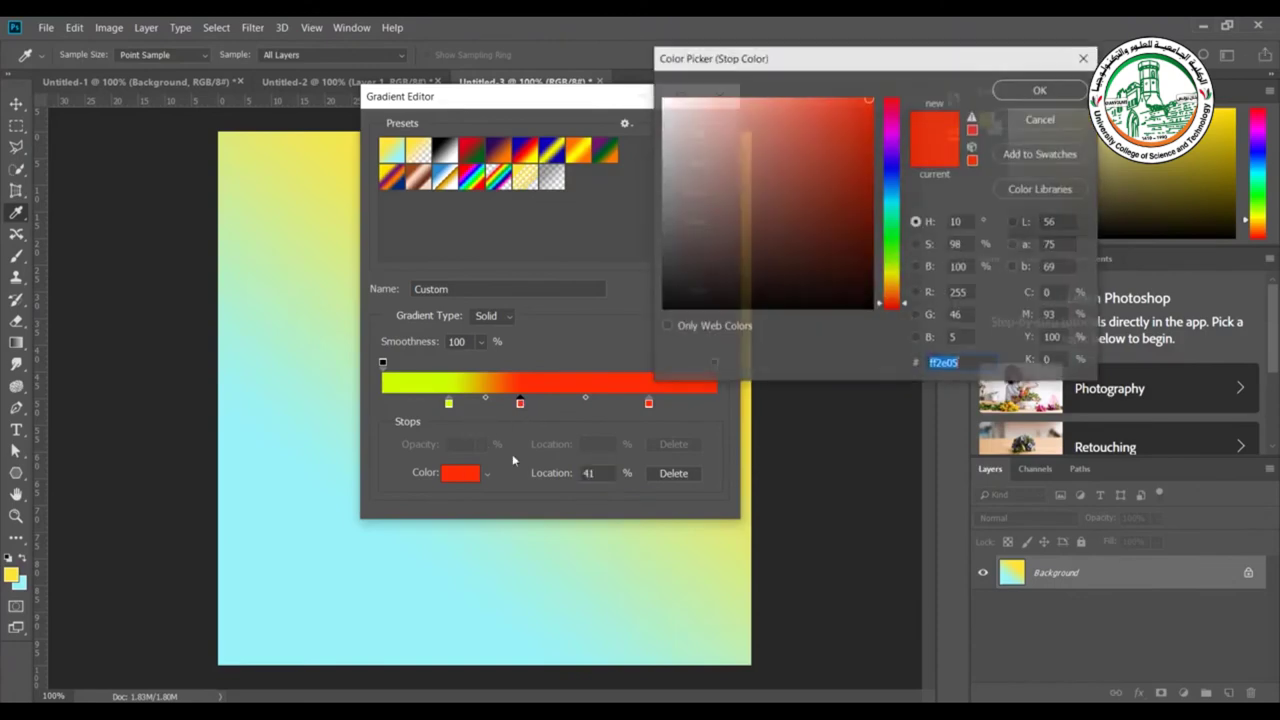
pyautogui.click(881, 213)
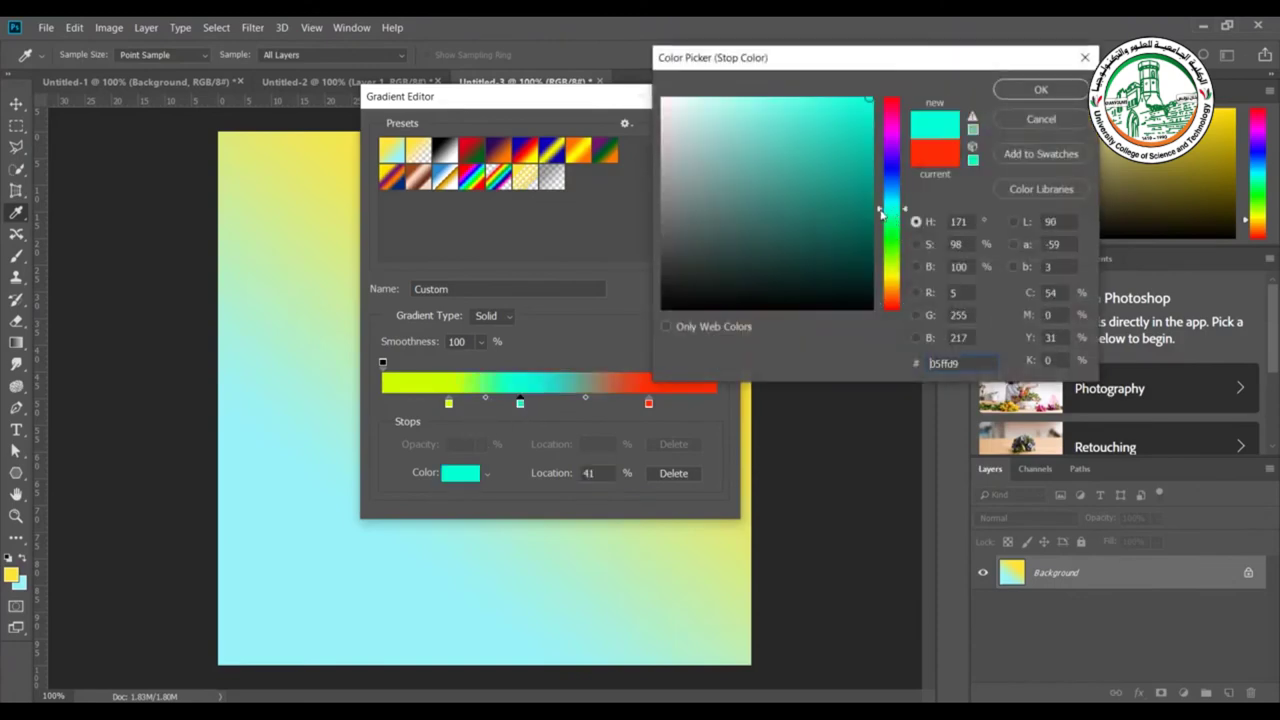
pyautogui.click(1041, 89)
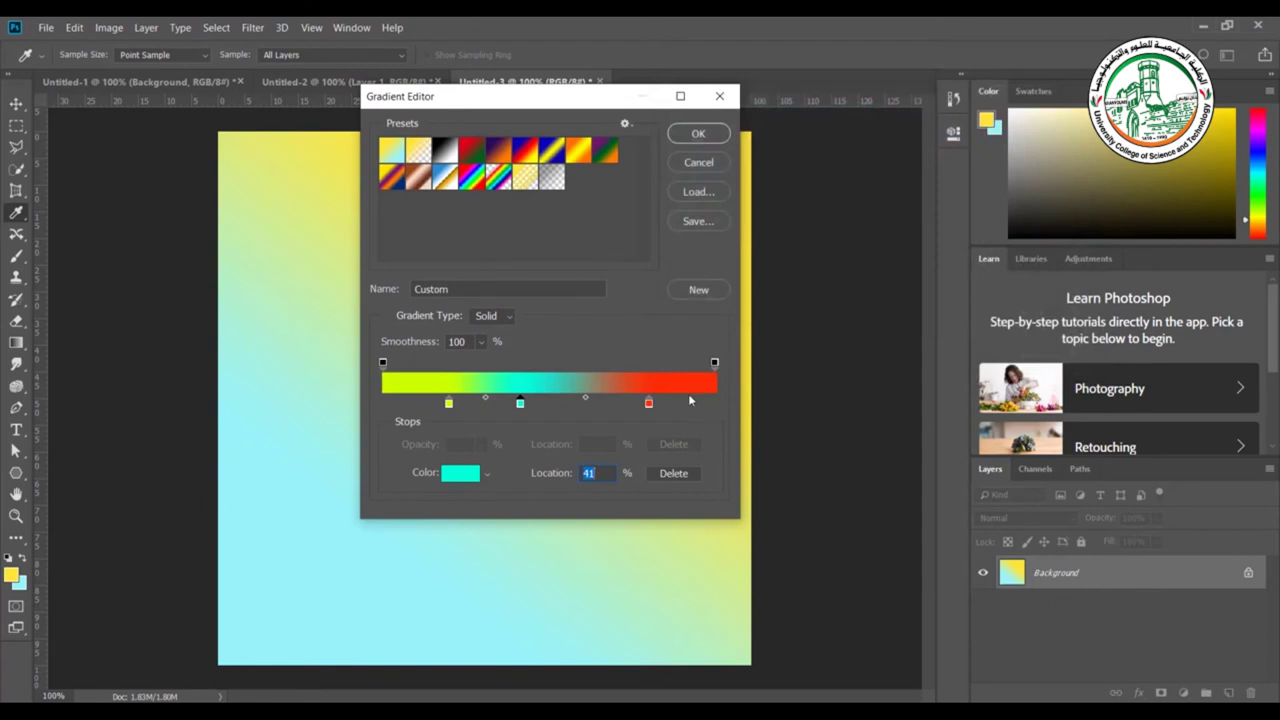
# Add a blue-violet (#5105ff) color stop to the gradient at location 92%.
pyautogui.click(689, 402)
pyautogui.click(460, 473)
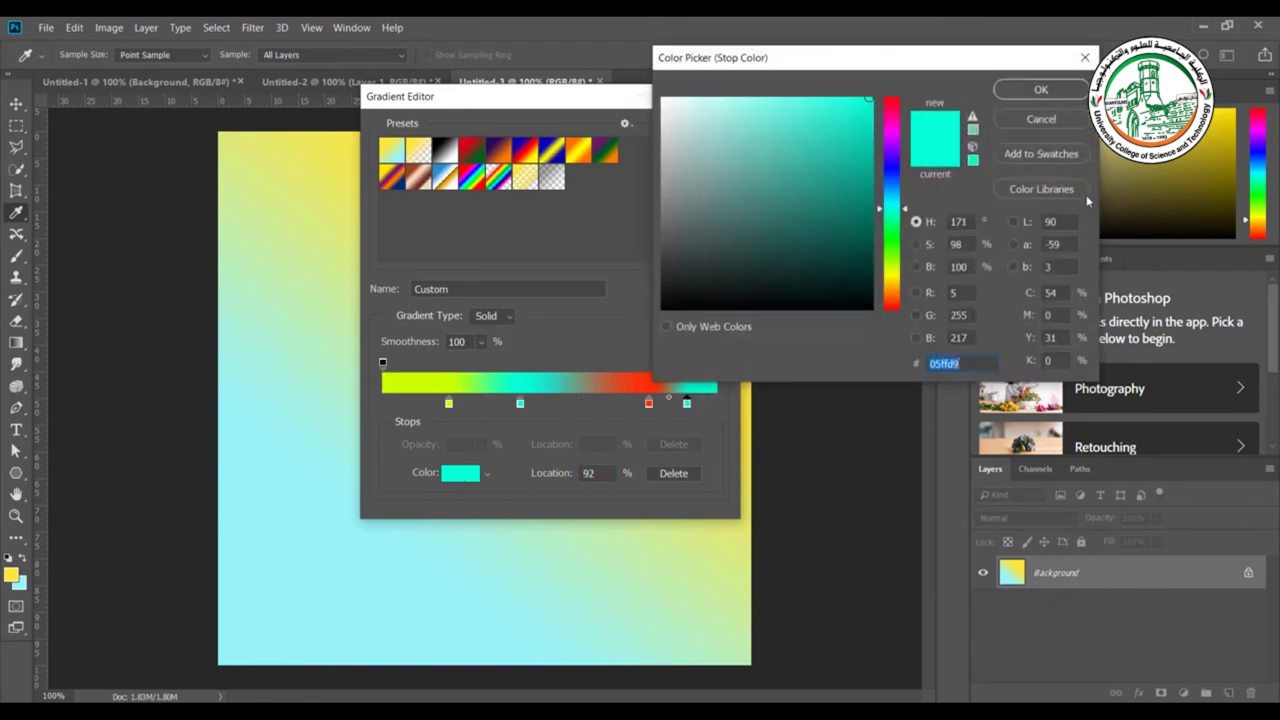
pyautogui.click(891, 158)
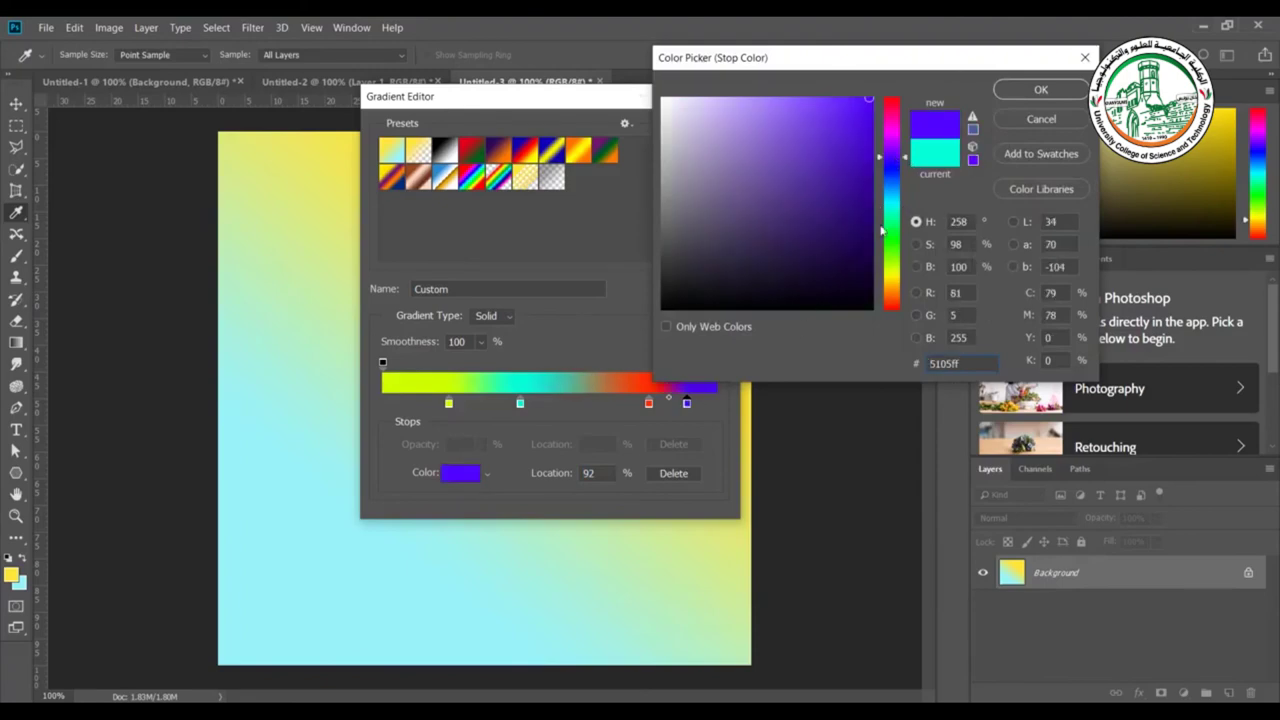
pyautogui.click(1040, 90)
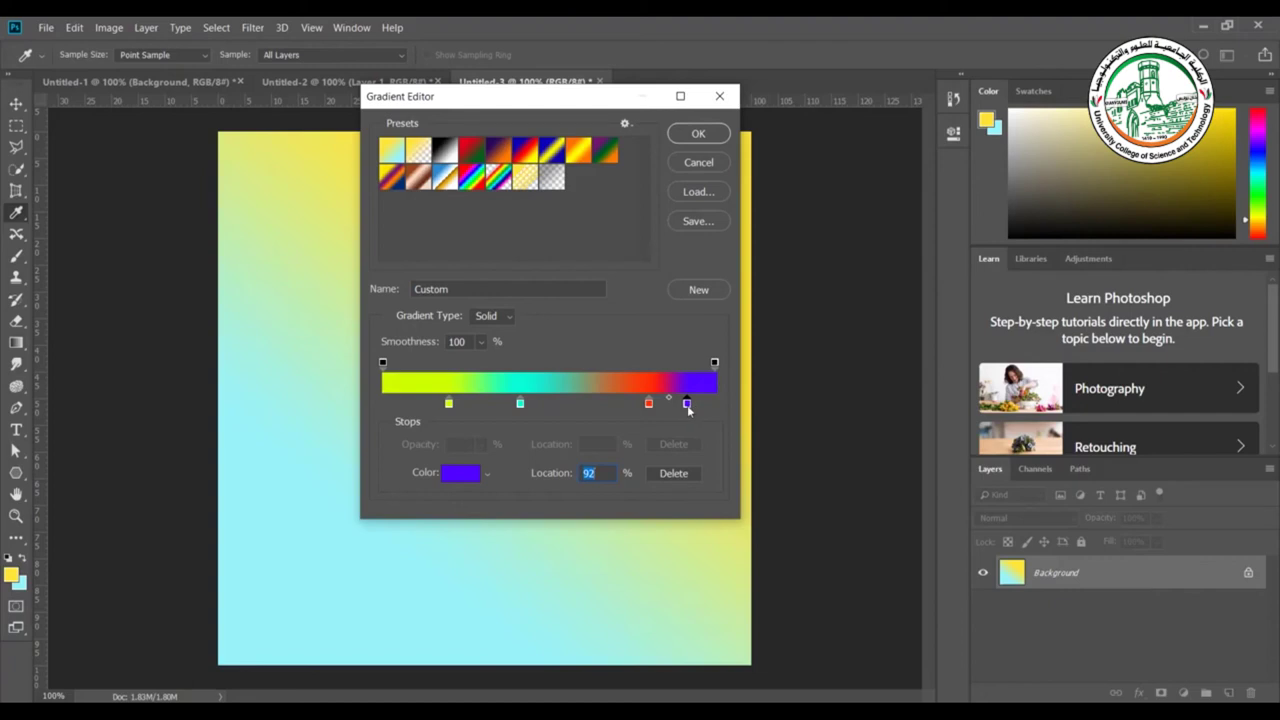
# Set the ending opacity stop to 85% and the starting opacity stop to 88%.
pyautogui.click(715, 363)
pyautogui.click(481, 444)
pyautogui.moveTo(497, 468); pyautogui.dragTo(486, 466)
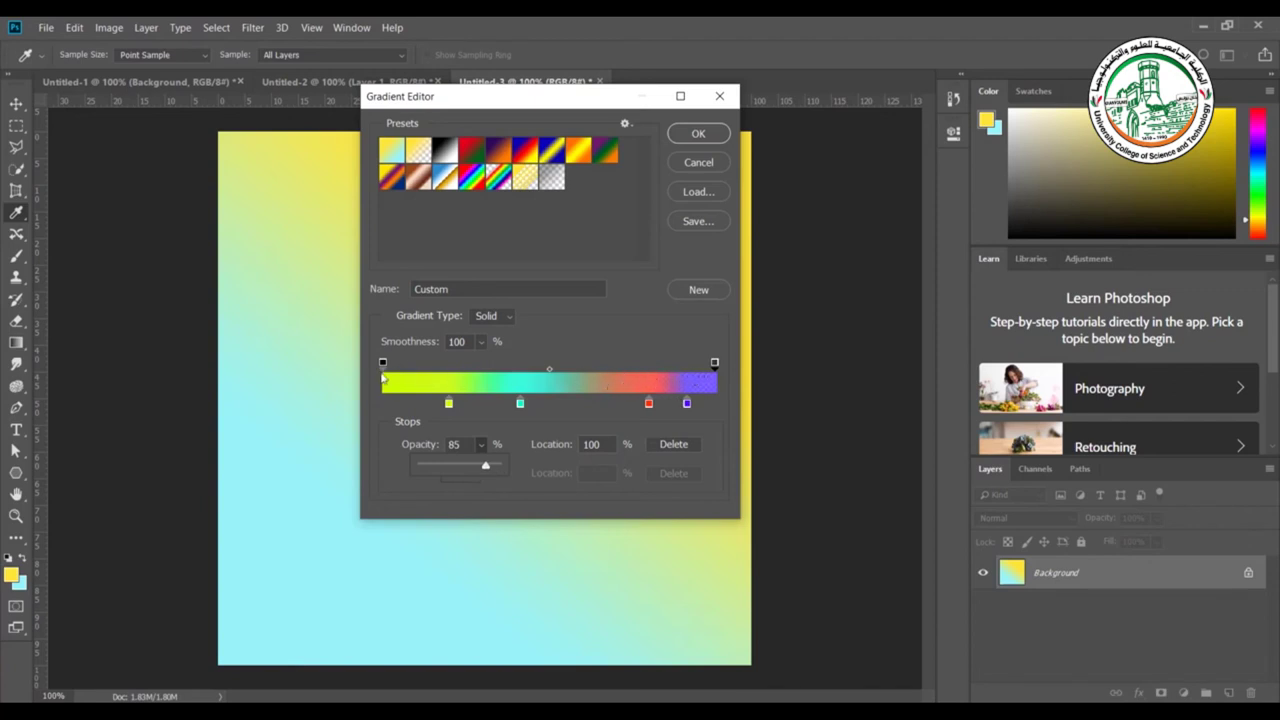
pyautogui.click(383, 364)
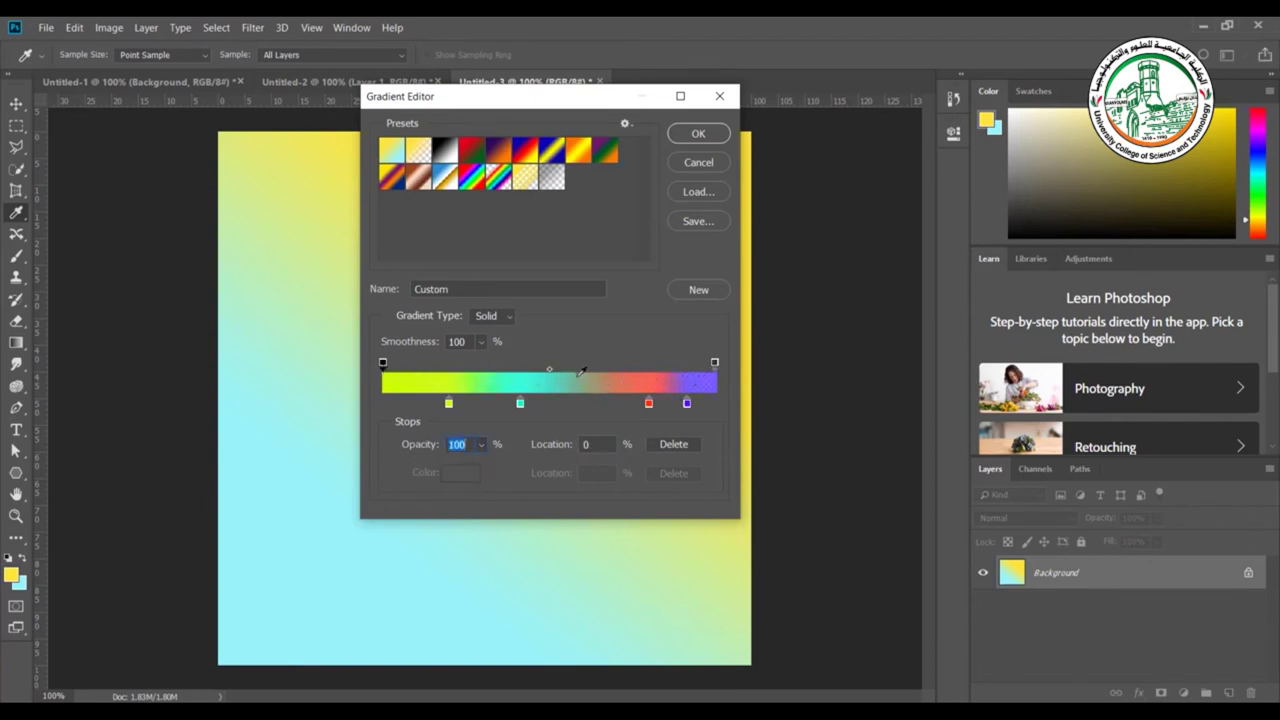
pyautogui.click(481, 445)
pyautogui.moveTo(499, 469); pyautogui.dragTo(489, 469)
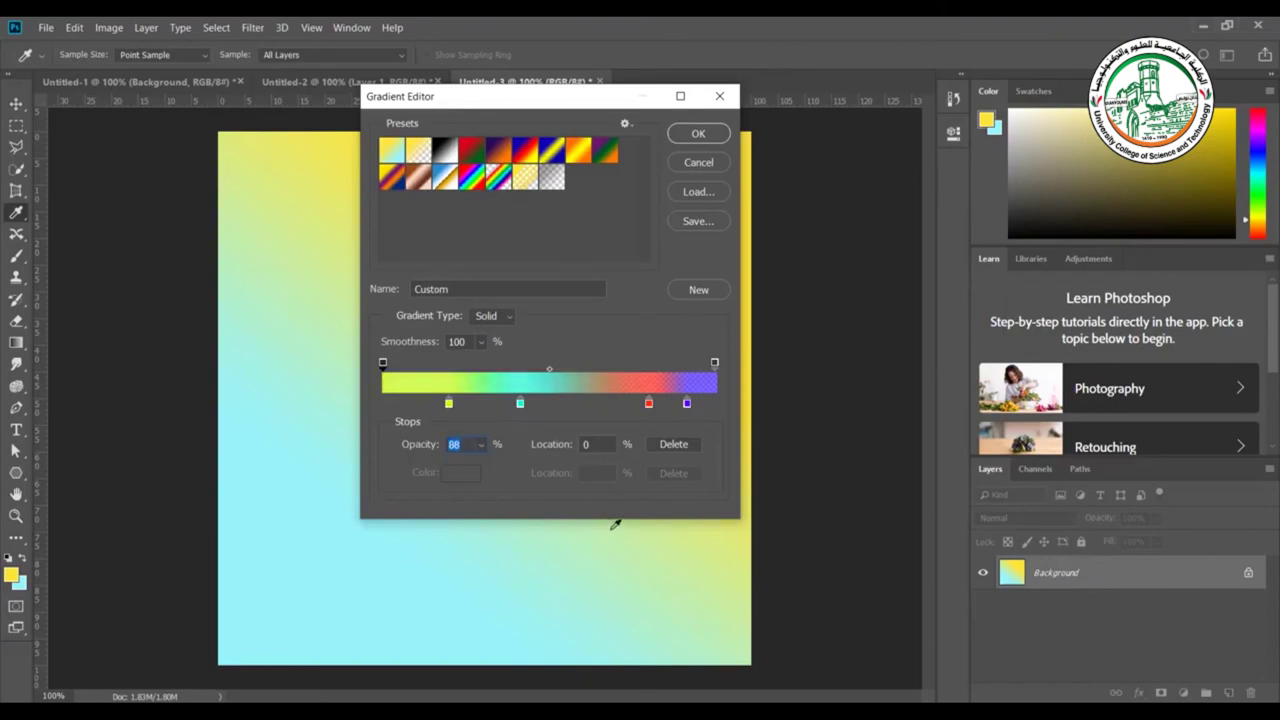
# Accept the custom gradient and fill the Background with it diagonally, violet in the lower-left corner and yellow-green in the upper-right.
pyautogui.click(698, 134)
pyautogui.moveTo(432, 401); pyautogui.dragTo(618, 212)
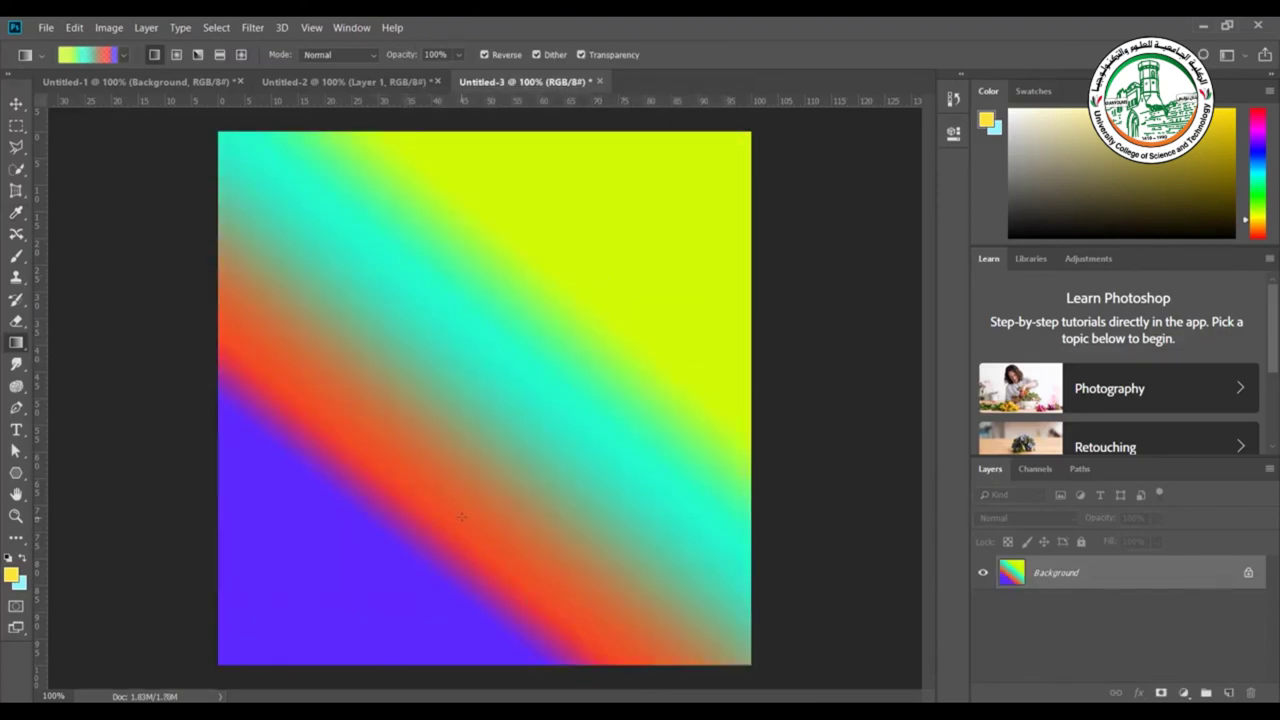
# Choose the Foreground to Background preset and fill the Background with a short, slanted linear gradient, yellow above and cyan below.
pyautogui.click(74, 56)
pyautogui.click(402, 156)
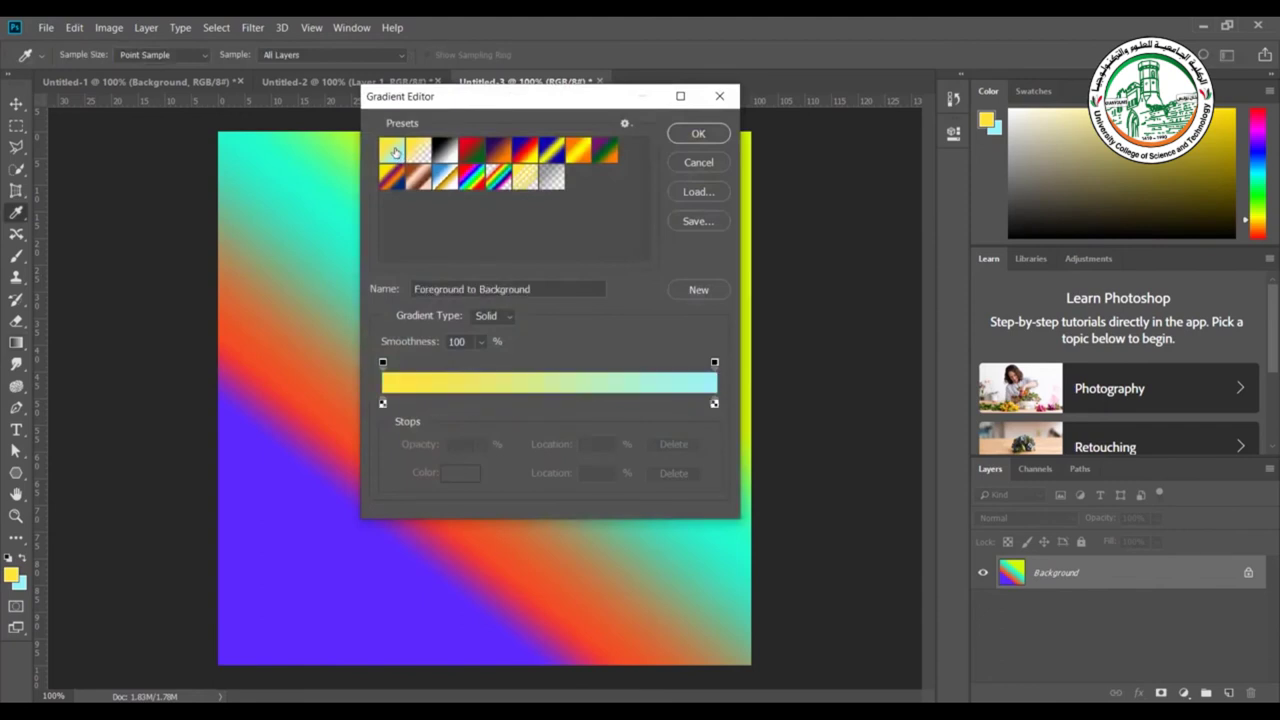
pyautogui.click(698, 134)
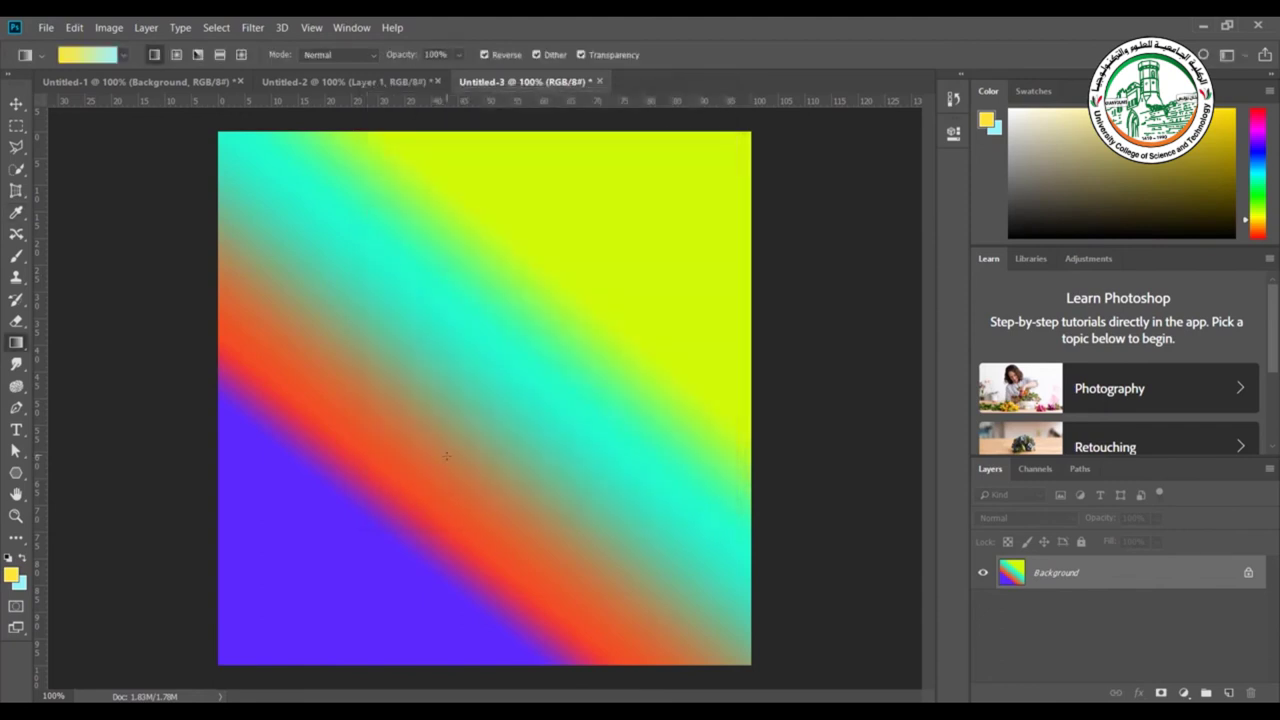
pyautogui.moveTo(452, 480); pyautogui.dragTo(493, 368)
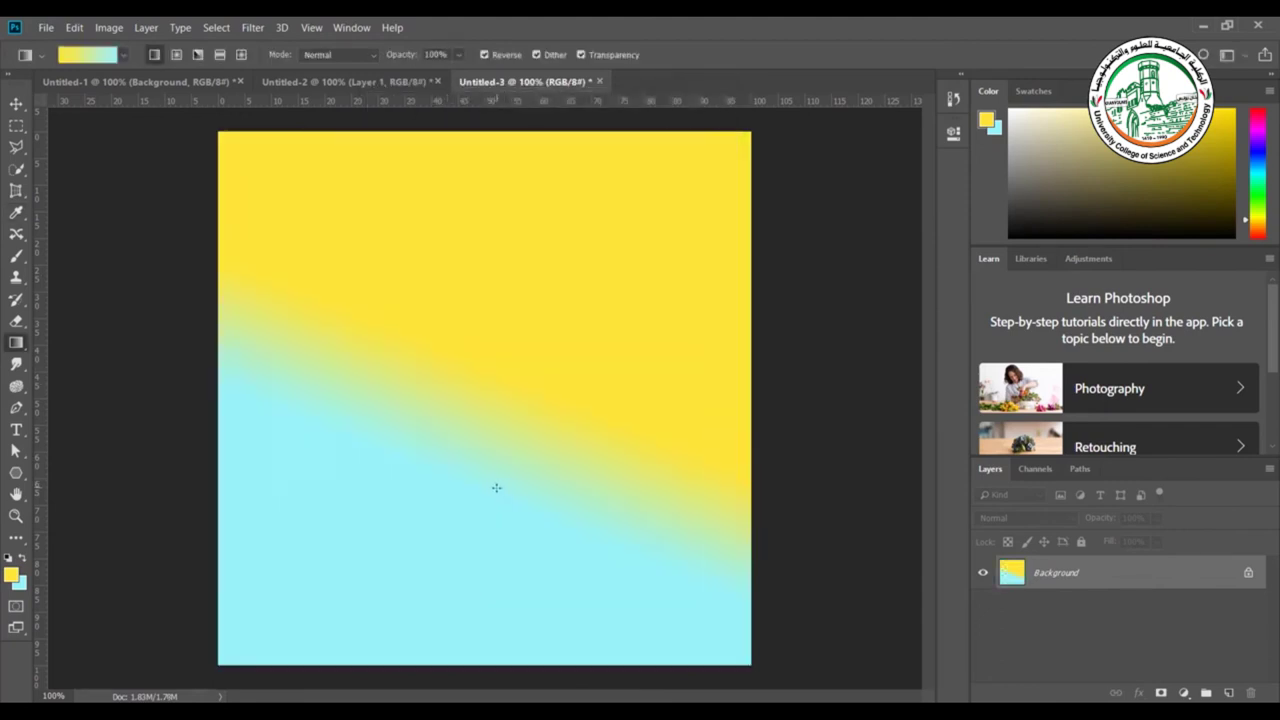
# Draw a small radial gradient near the canvas center, swap the foreground and background colors, and draw a larger radial gradient.
pyautogui.click(175, 60)
pyautogui.moveTo(482, 424); pyautogui.dragTo(482, 455)
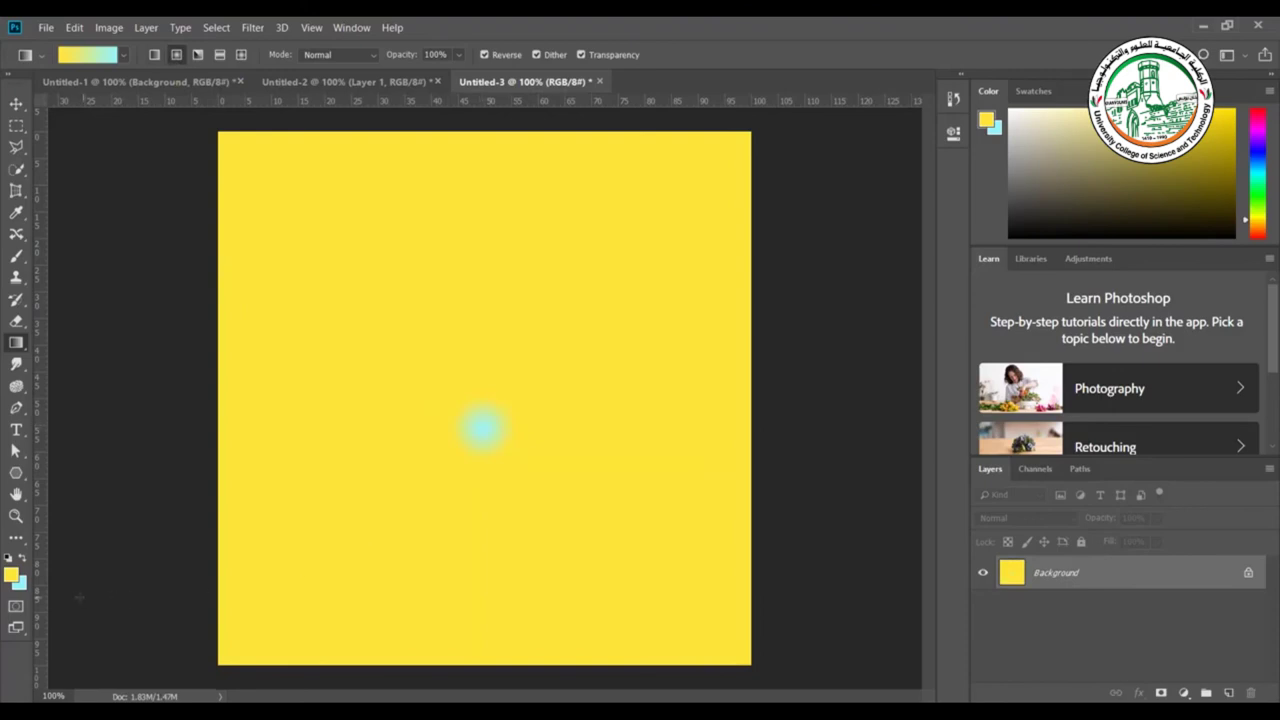
pyautogui.click(22, 557)
pyautogui.moveTo(430, 434); pyautogui.dragTo(468, 378)
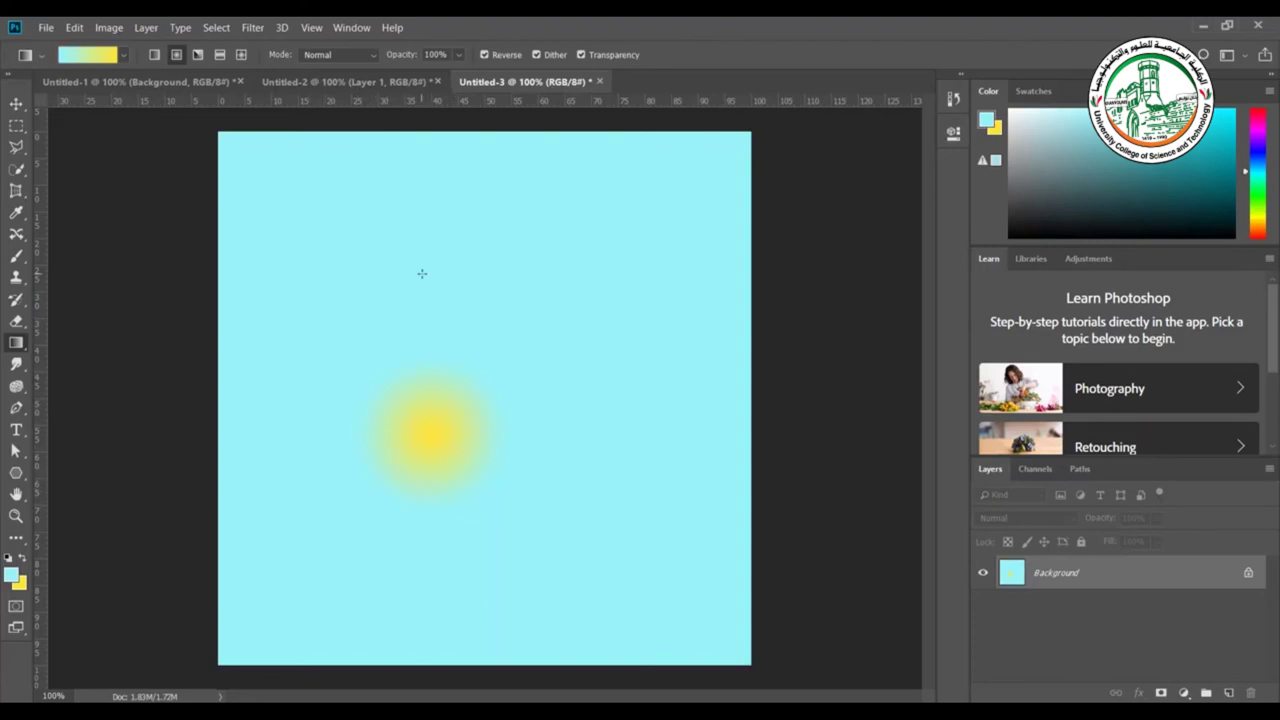
# Fill the Background with an angle gradient, once in cyan and yellow and once with the Spectrum preset.
pyautogui.click(198, 55)
pyautogui.moveTo(443, 338); pyautogui.dragTo(557, 533)
pyautogui.click(87, 54)
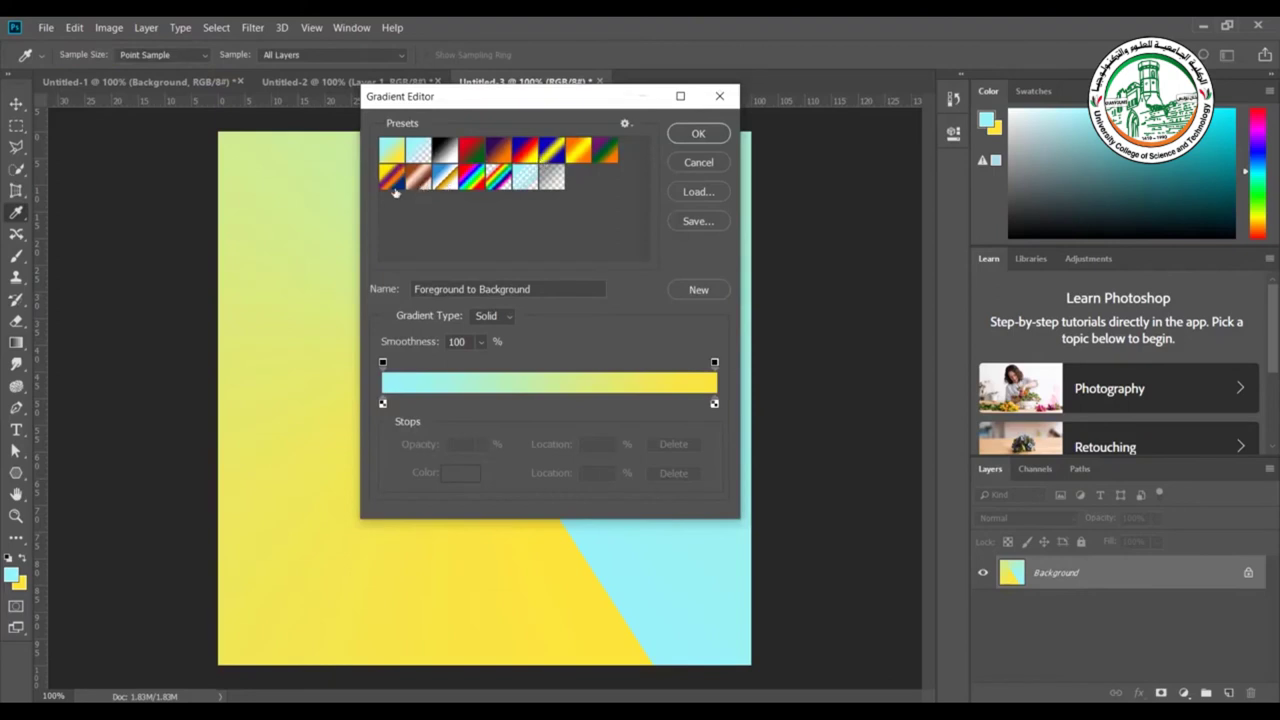
pyautogui.click(474, 178)
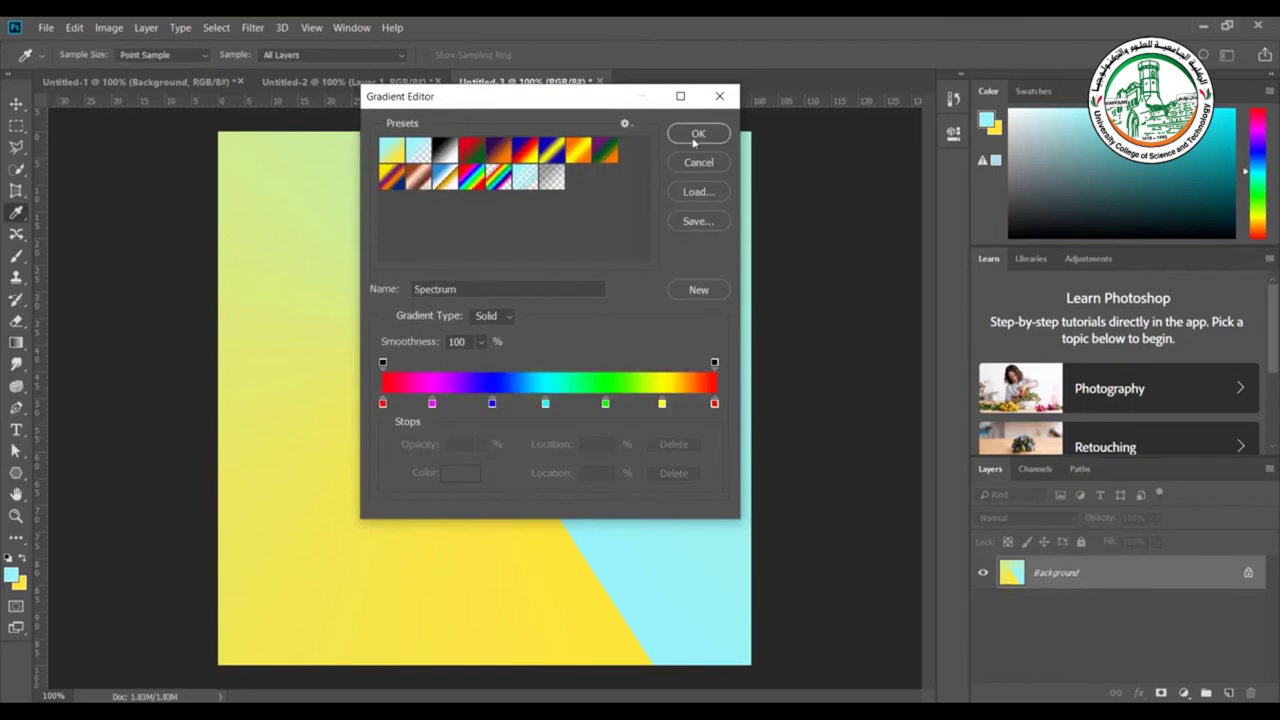
pyautogui.click(698, 134)
pyautogui.moveTo(440, 372); pyautogui.dragTo(594, 589)
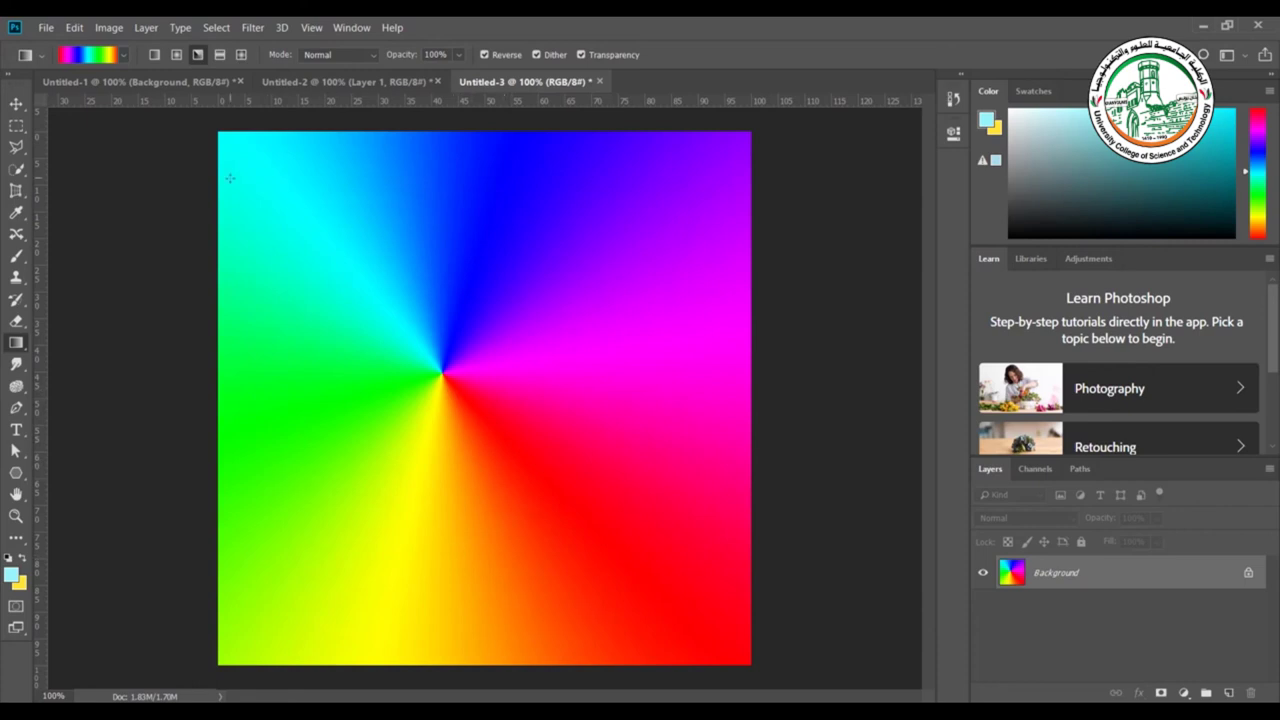
# Fill the Background with a reflected Spectrum gradient, first over nearly the full canvas height and again as a narrow horizontal band.
pyautogui.click(222, 57)
pyautogui.moveTo(487, 175); pyautogui.dragTo(471, 658)
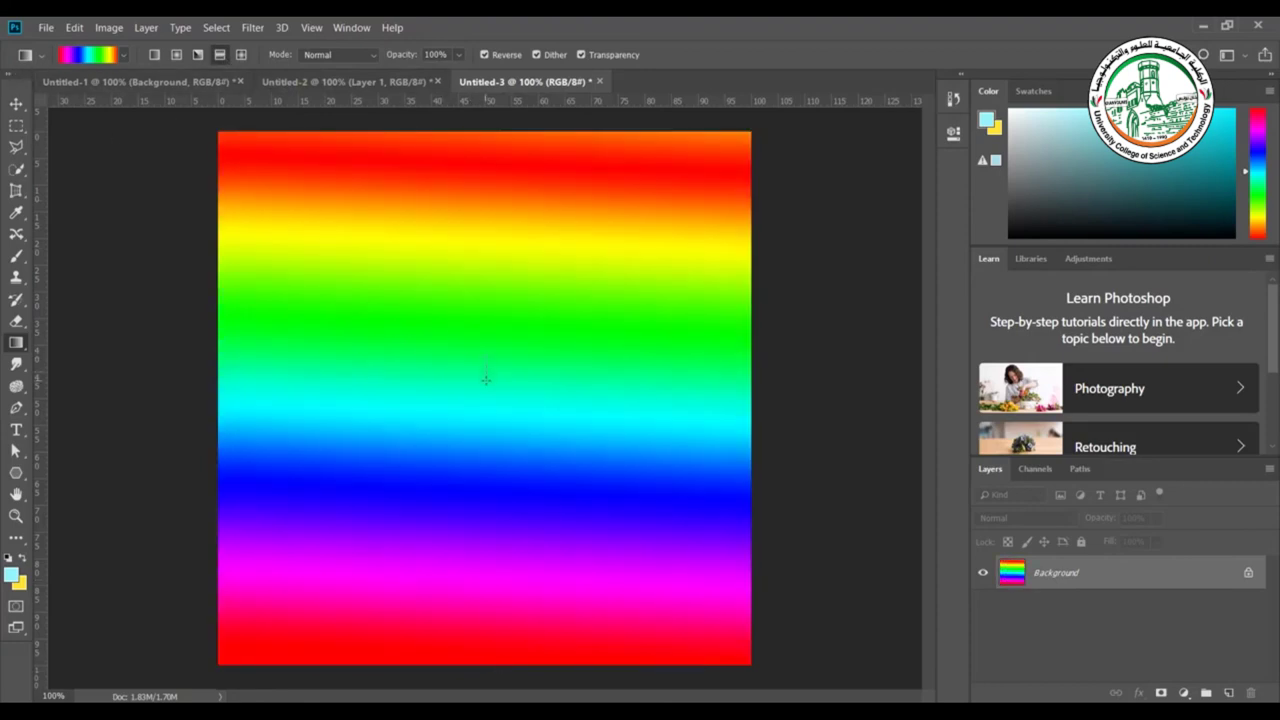
pyautogui.moveTo(486, 376); pyautogui.dragTo(486, 340)
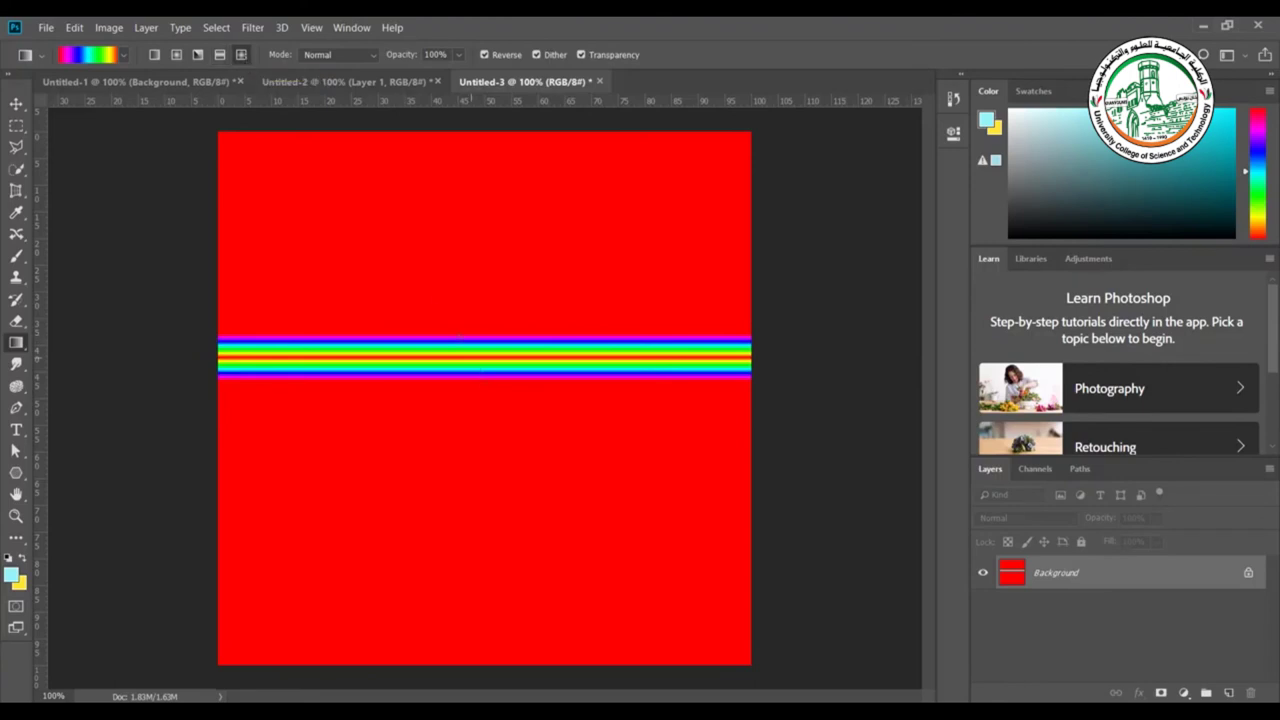
# Draw several diamond Spectrum gradients of increasing size around the middle of the canvas.
pyautogui.moveTo(458, 337); pyautogui.dragTo(482, 378)
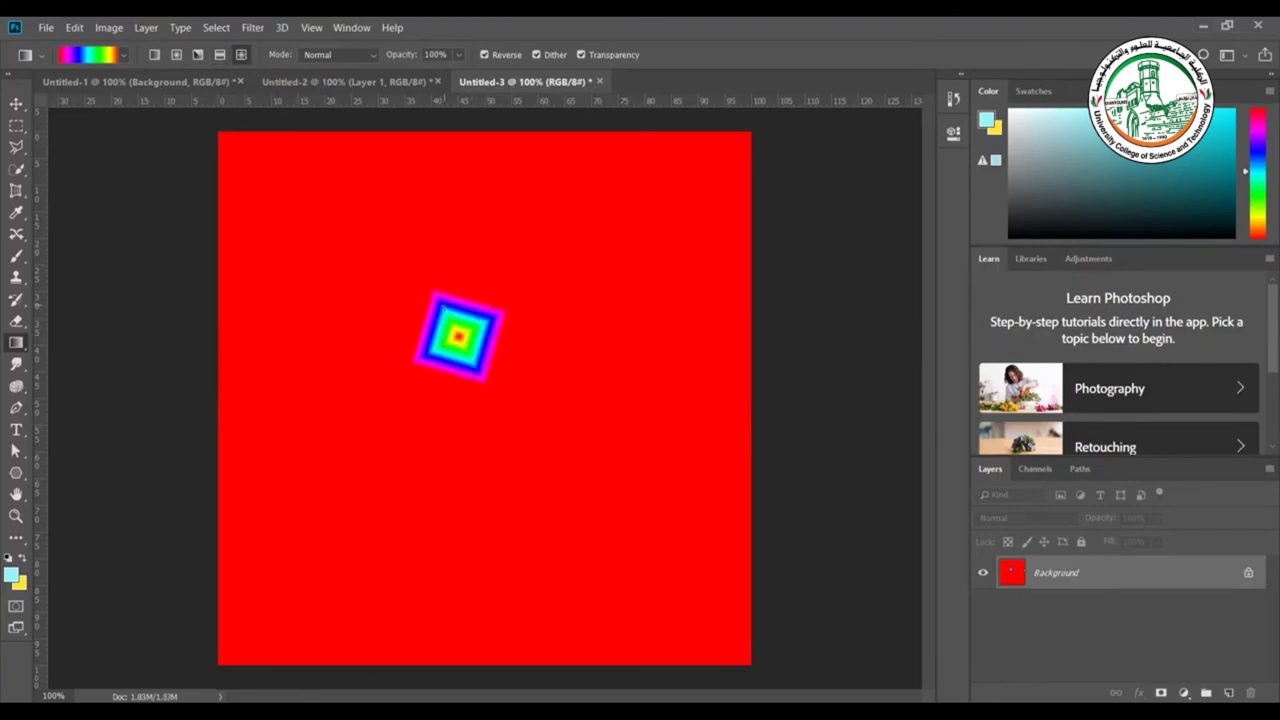
pyautogui.moveTo(476, 456); pyautogui.dragTo(479, 466)
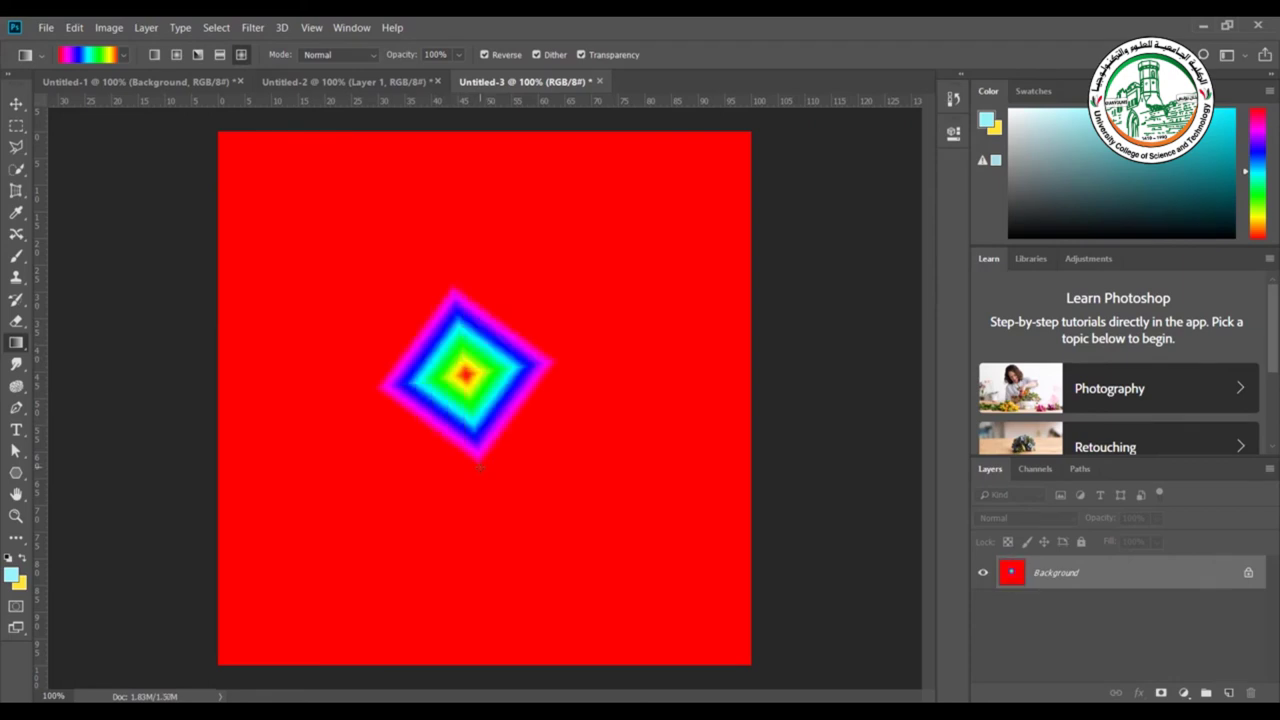
pyautogui.moveTo(474, 358); pyautogui.dragTo(540, 545)
# Set the gradient opacity to 56% and draw overlapping diamond Spectrum gradients plus a nearly horizontal linear band over the Background.
pyautogui.click(327, 55)
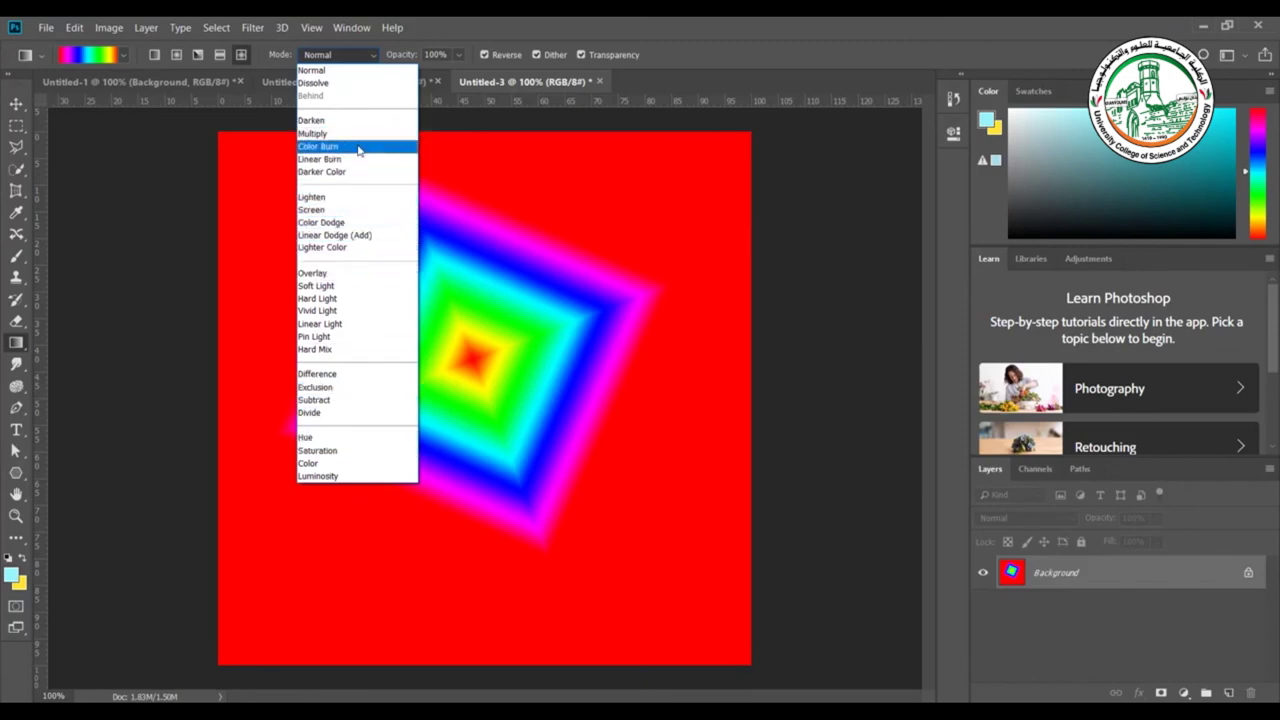
pyautogui.click(458, 55)
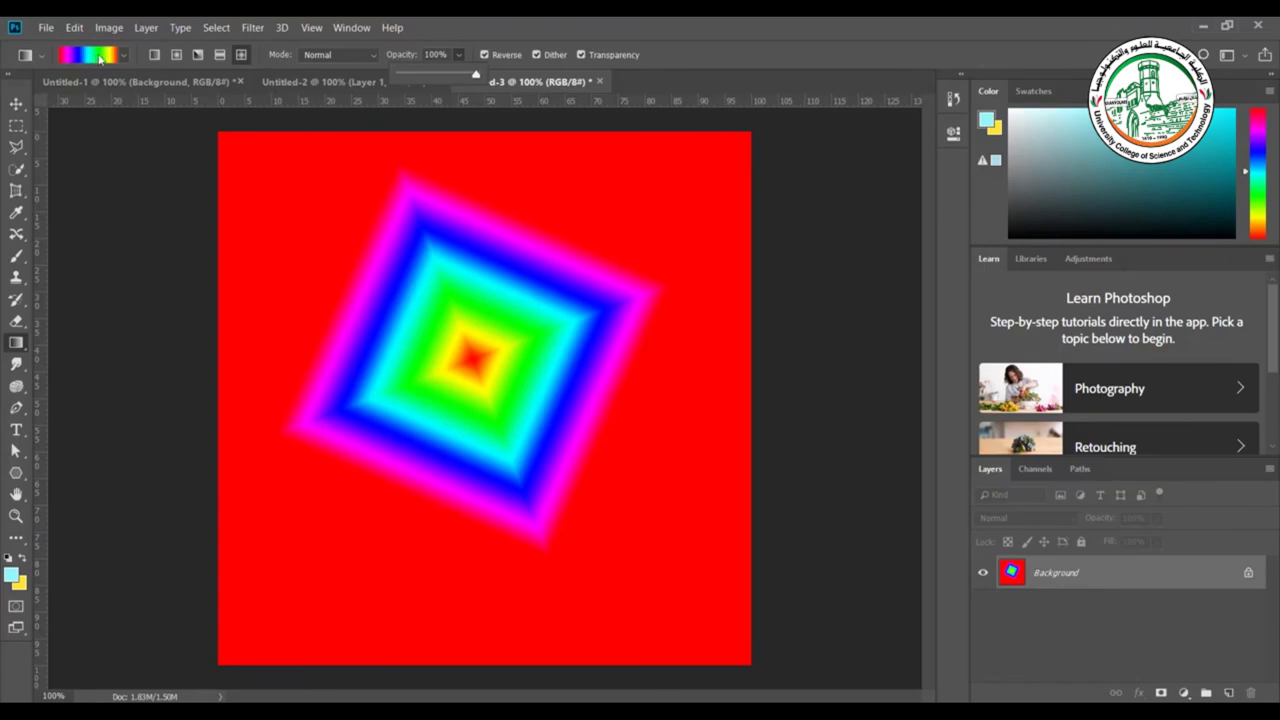
pyautogui.moveTo(476, 77); pyautogui.dragTo(440, 77)
pyautogui.moveTo(457, 299); pyautogui.dragTo(470, 381)
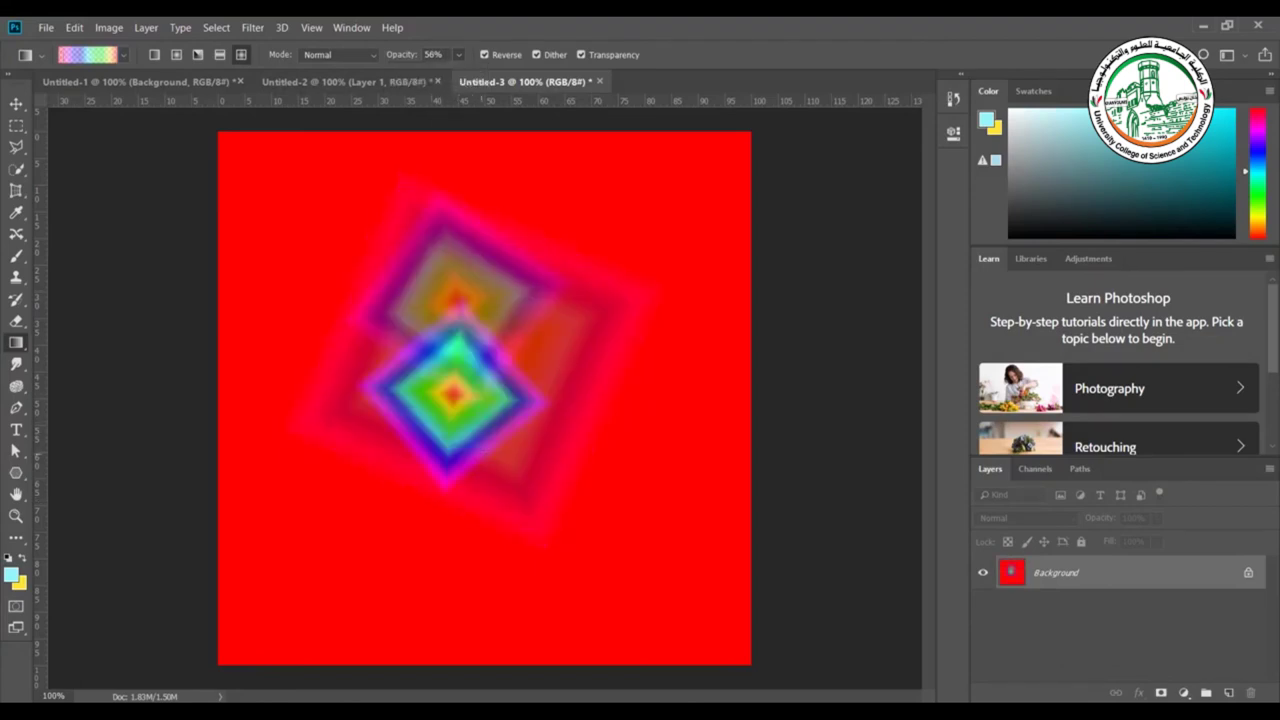
pyautogui.moveTo(507, 487); pyautogui.dragTo(510, 518)
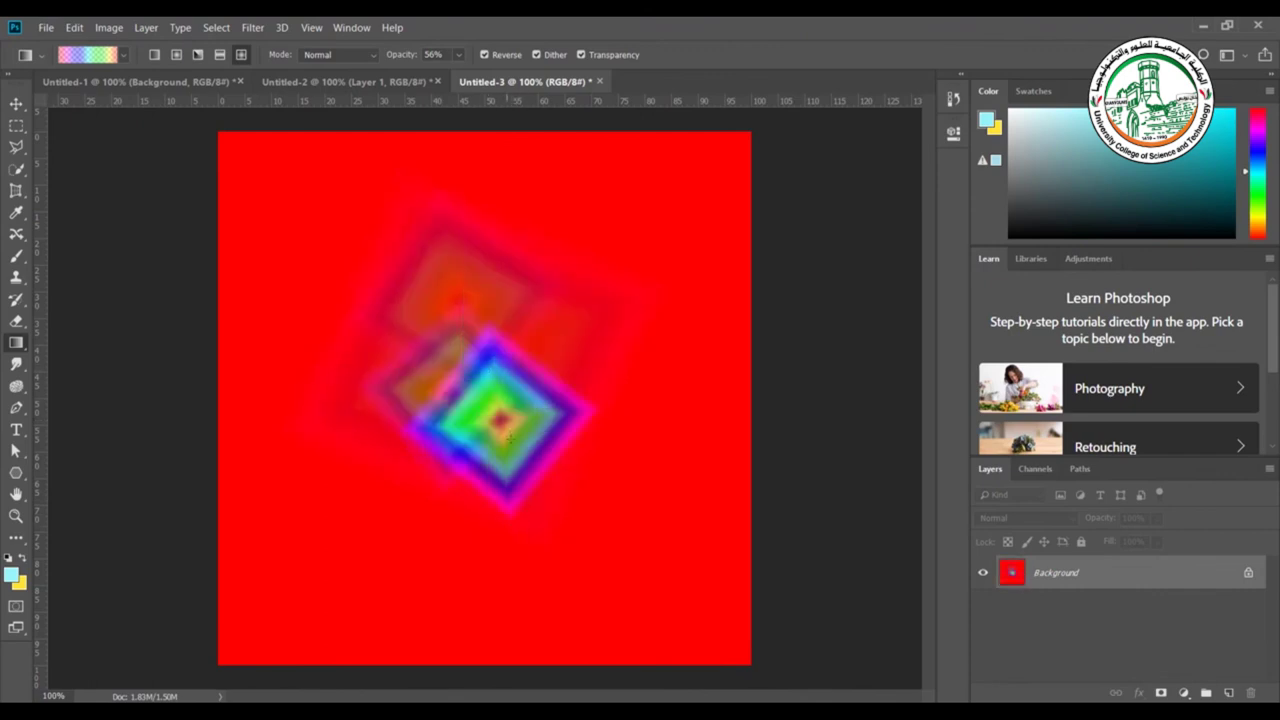
pyautogui.click(154, 55)
pyautogui.moveTo(497, 290); pyautogui.dragTo(494, 358)
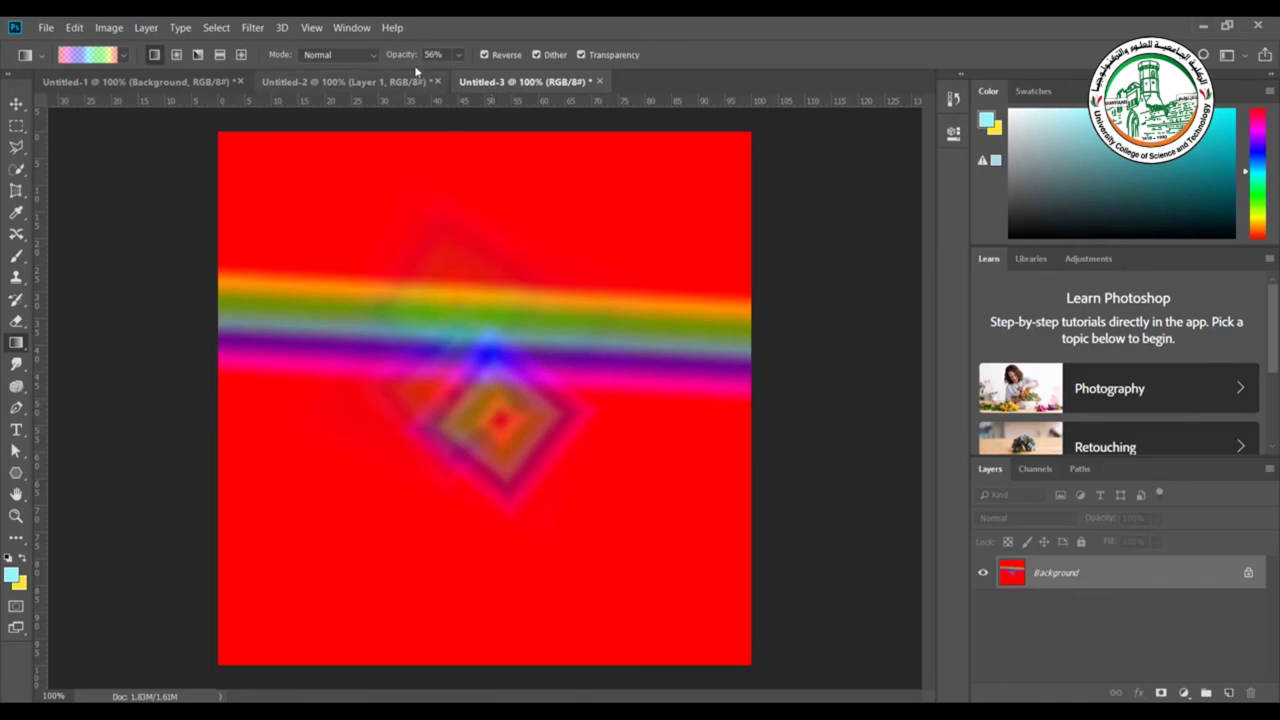
# Set the gradient opacity to 100% and draw a linear and then a diamond reversed Spectrum gradient over the Background.
pyautogui.moveTo(392, 54); pyautogui.dragTo(463, 98)
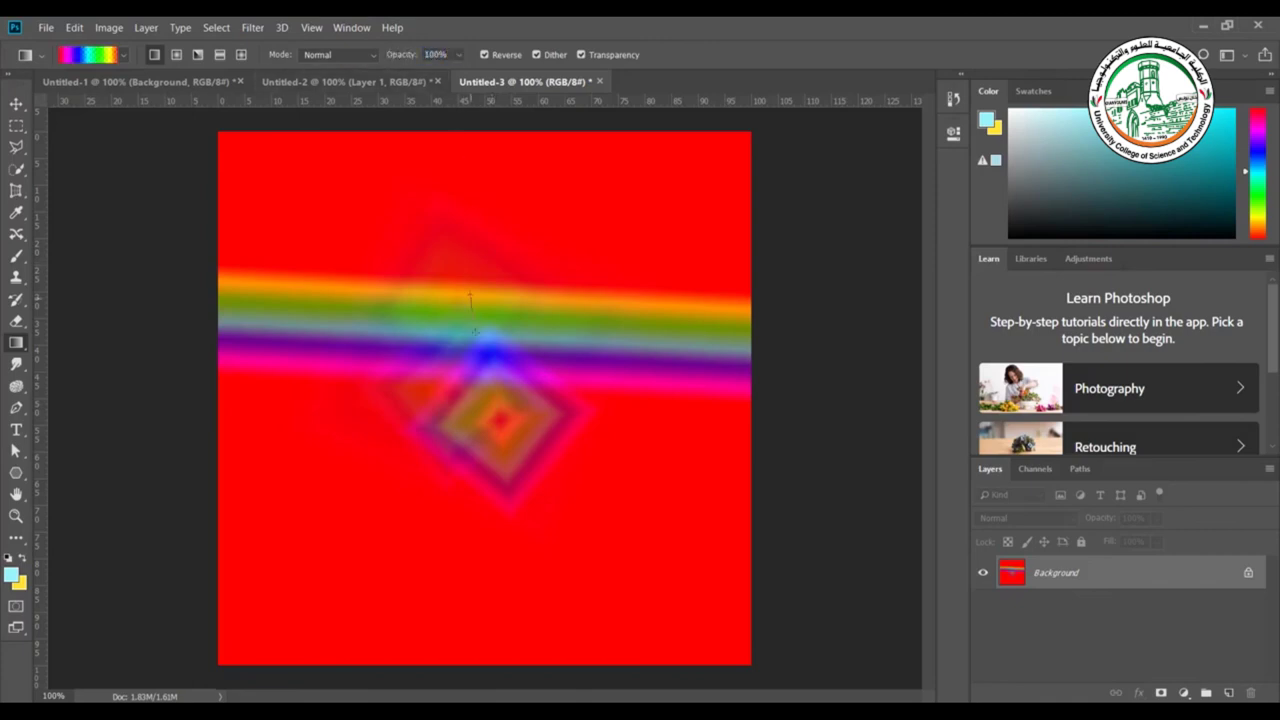
pyautogui.moveTo(470, 297); pyautogui.dragTo(480, 362)
pyautogui.click(241, 54)
pyautogui.moveTo(436, 359); pyautogui.dragTo(436, 358)
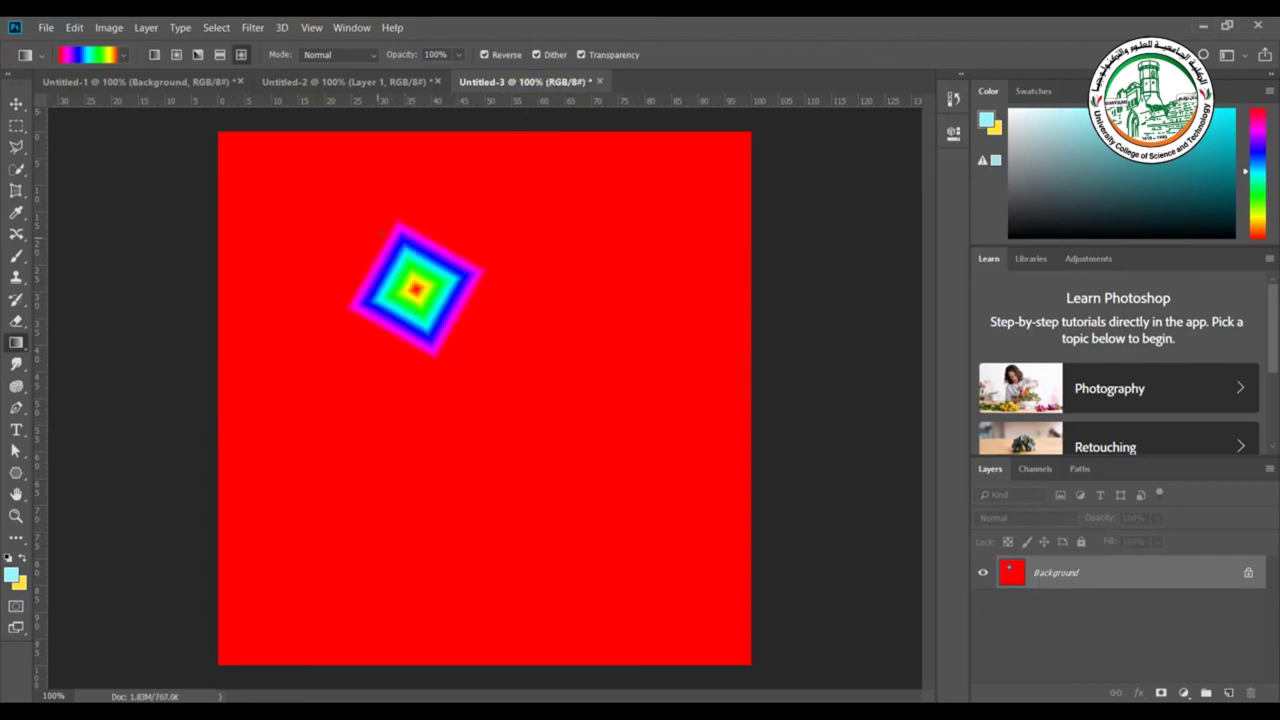
# Turn off the gradient's Reverse option and draw diamond Spectrum gradients of increasing size in the canvas's upper half.
pyautogui.click(515, 57)
pyautogui.moveTo(482, 289); pyautogui.dragTo(490, 373)
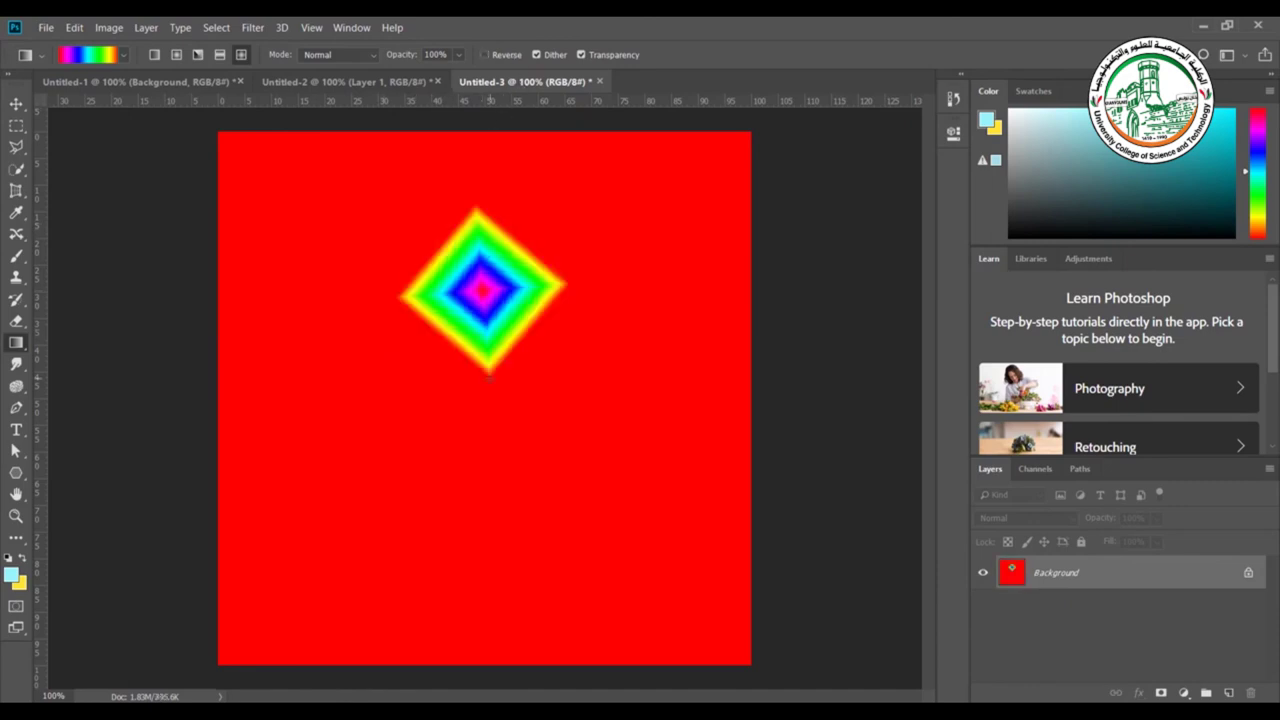
pyautogui.moveTo(485, 319); pyautogui.dragTo(487, 430)
pyautogui.moveTo(463, 272); pyautogui.dragTo(462, 430)
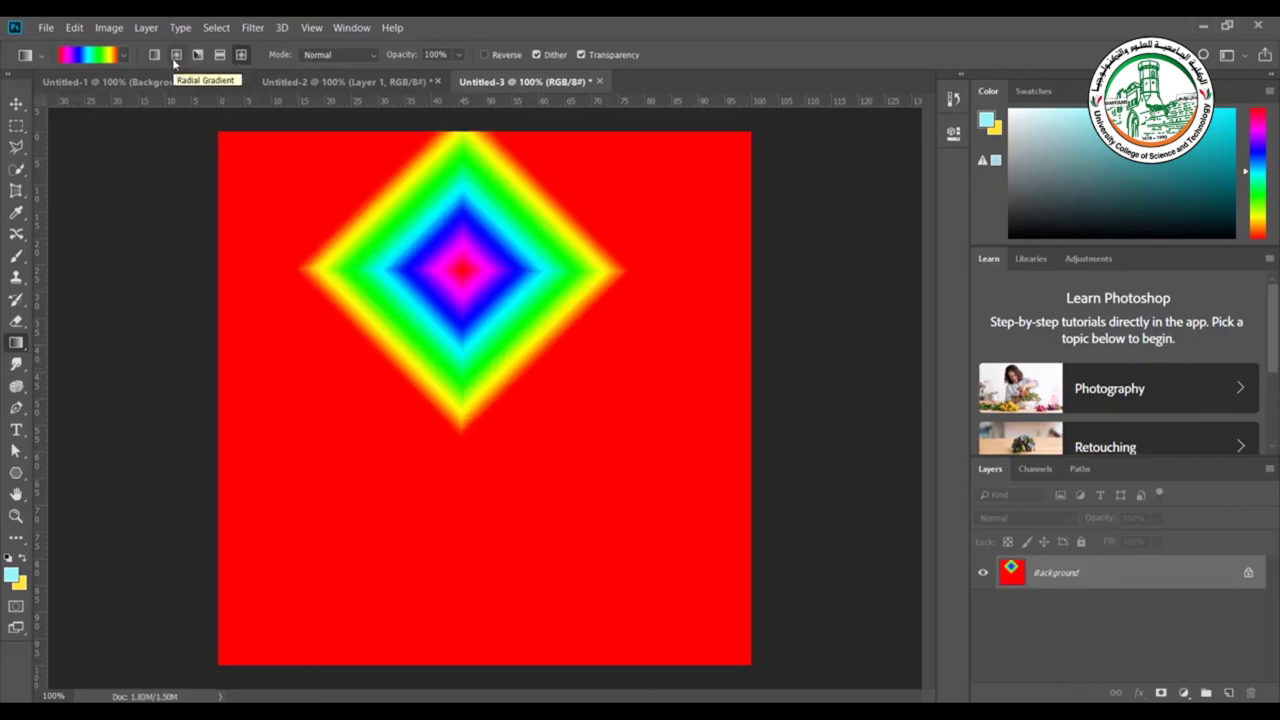
# Choose the cyan-to-yellow preset and draw small radial gradients near the canvas center, first with Reverse off and again with Reverse on.
pyautogui.click(100, 56)
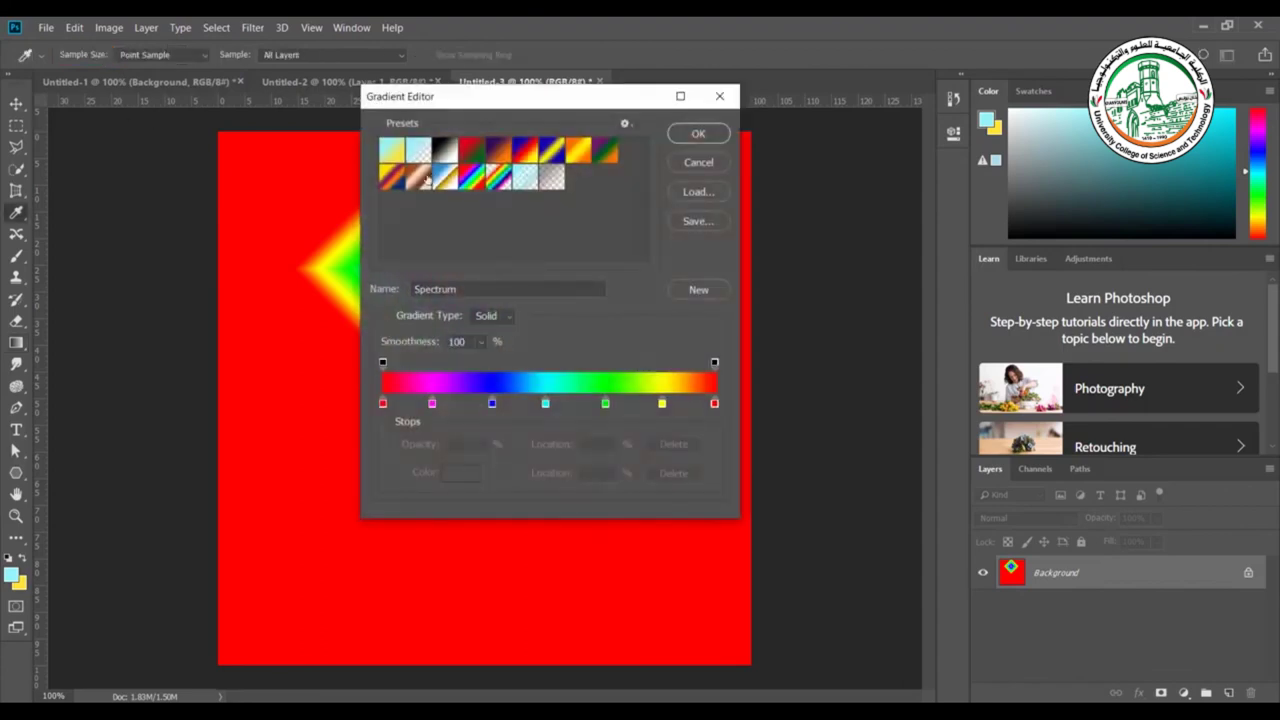
pyautogui.click(388, 148)
pyautogui.click(697, 133)
pyautogui.moveTo(507, 310); pyautogui.dragTo(500, 372)
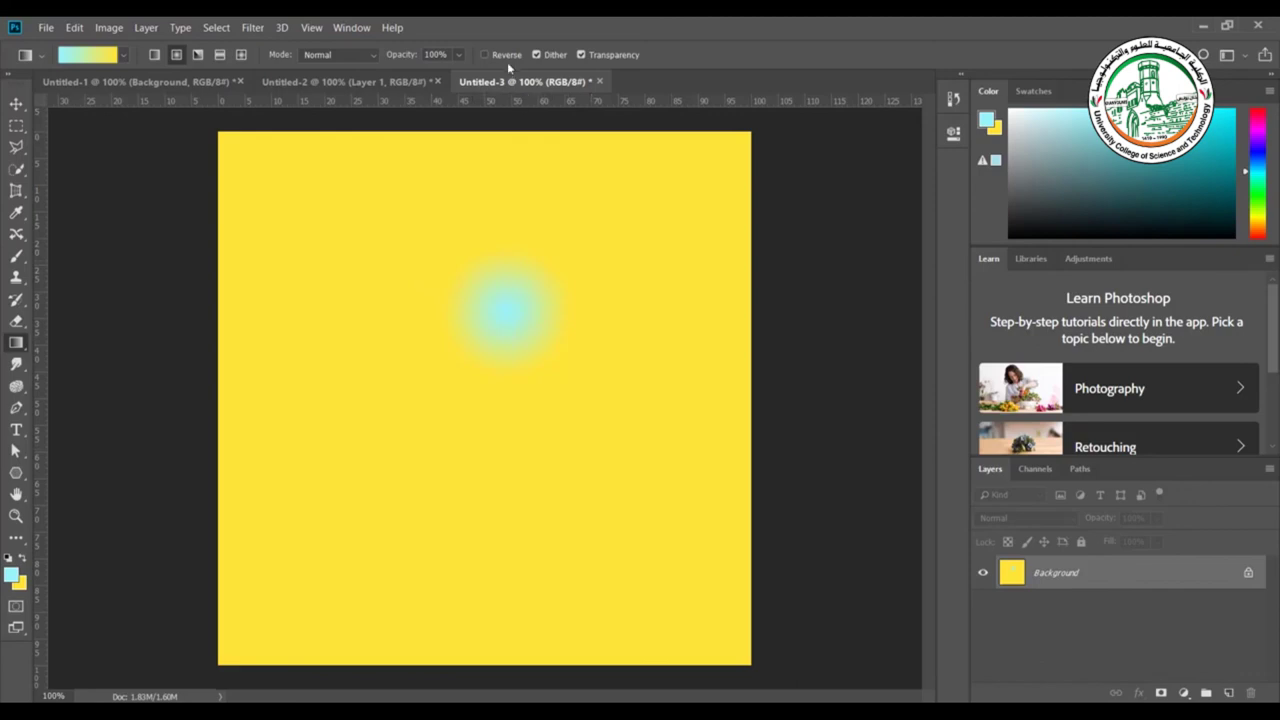
pyautogui.moveTo(476, 322); pyautogui.dragTo(477, 402)
# Switch to the Gradients folder in File Explorer, load the "2000 green gradients" file, and browse the added presets in Photoshop's gradient picker.
pyautogui.click(432, 700)
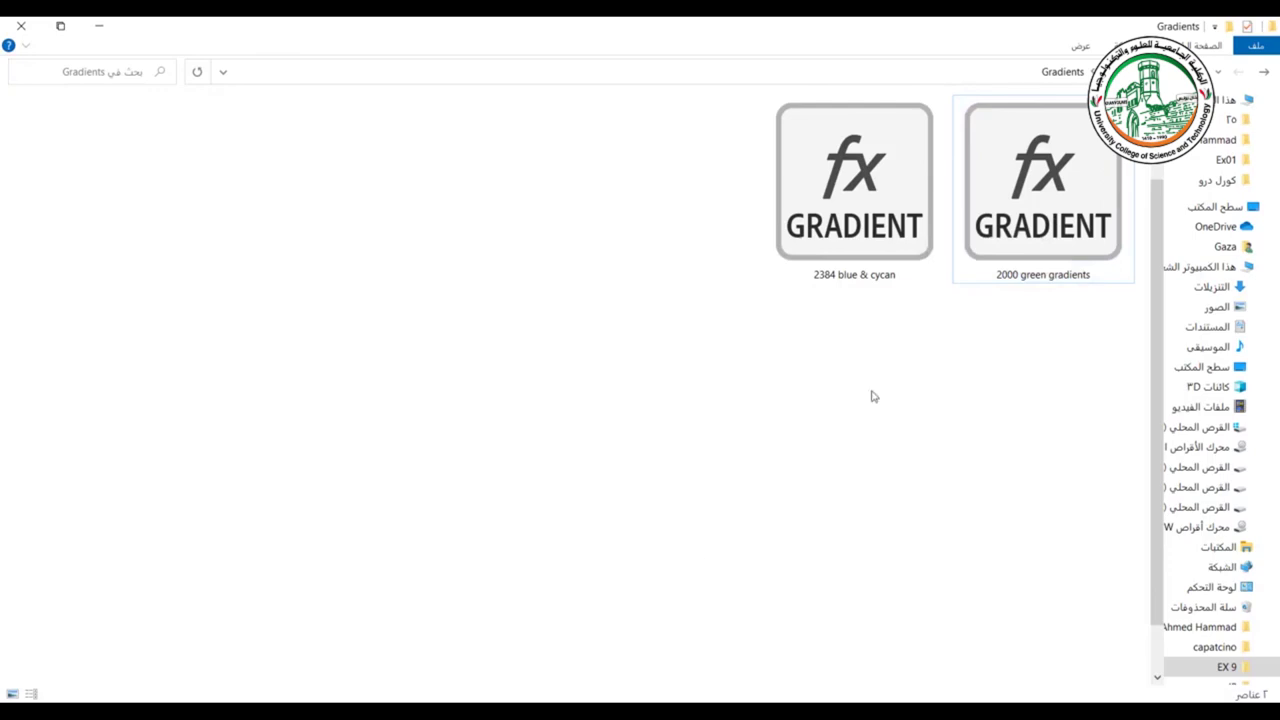
pyautogui.click(1021, 204)
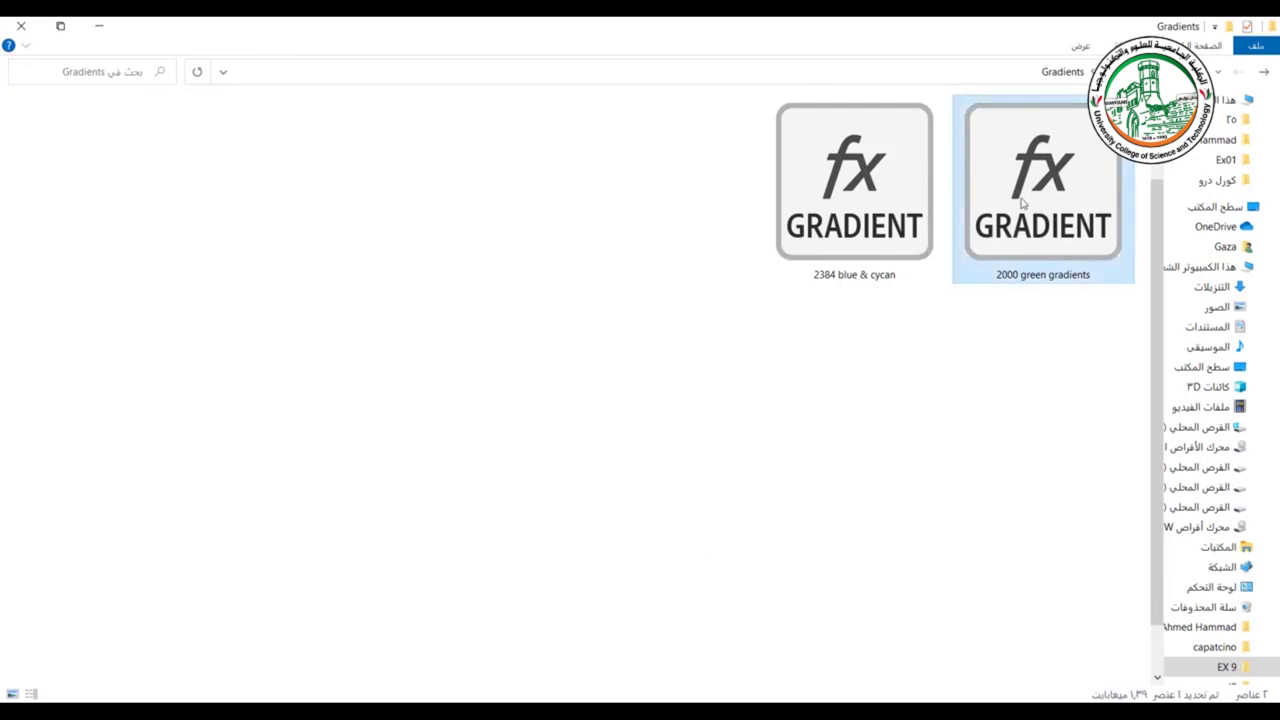
pyautogui.doubleClick(1022, 203)
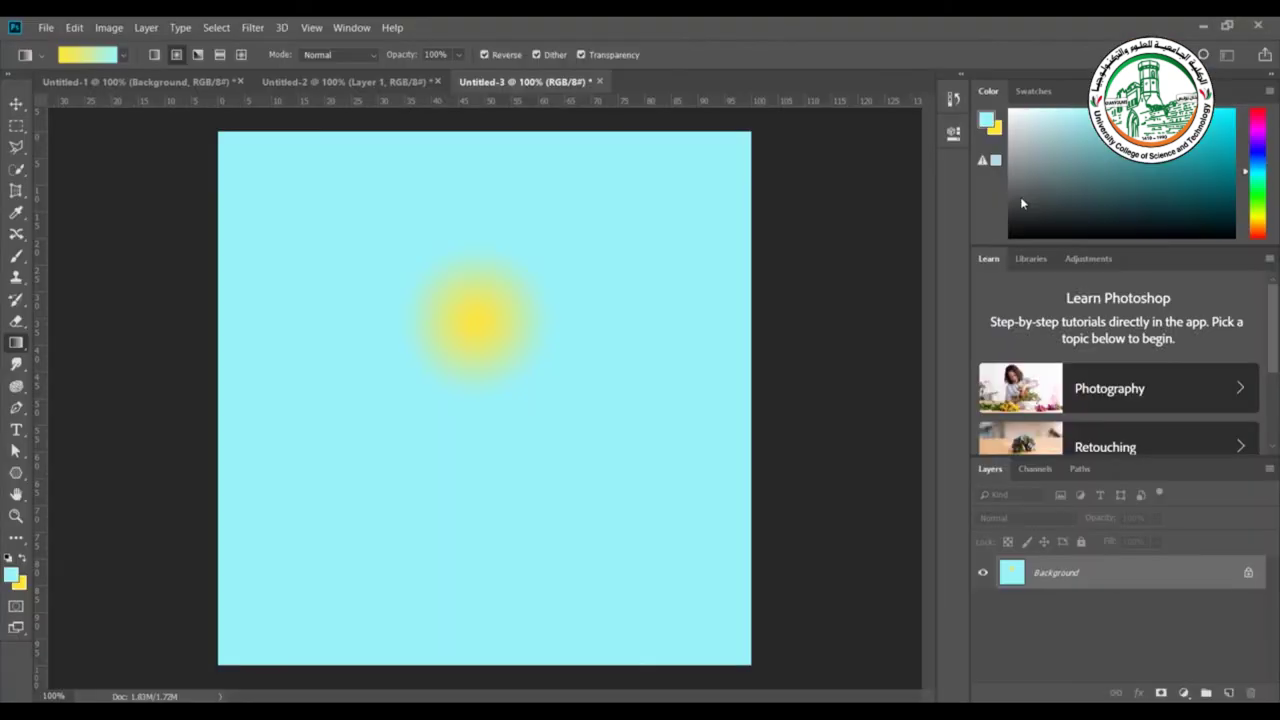
pyautogui.click(123, 57)
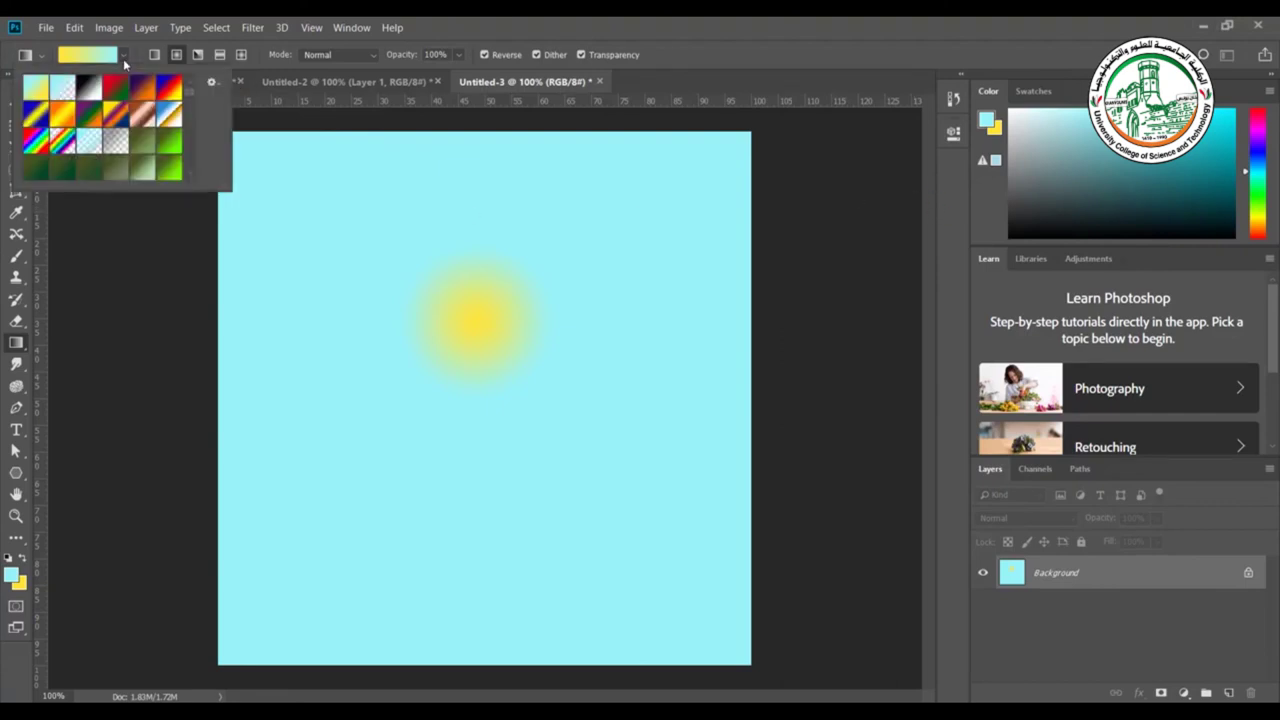
pyautogui.scroll(-3, 191, 117)
pyautogui.moveTo(191, 117); pyautogui.dragTo(195, 170)
pyautogui.hotkey('alt', 'Tab')
pyautogui.moveTo(774, 363); pyautogui.dragTo(780, 306)
pyautogui.click(555, 505)
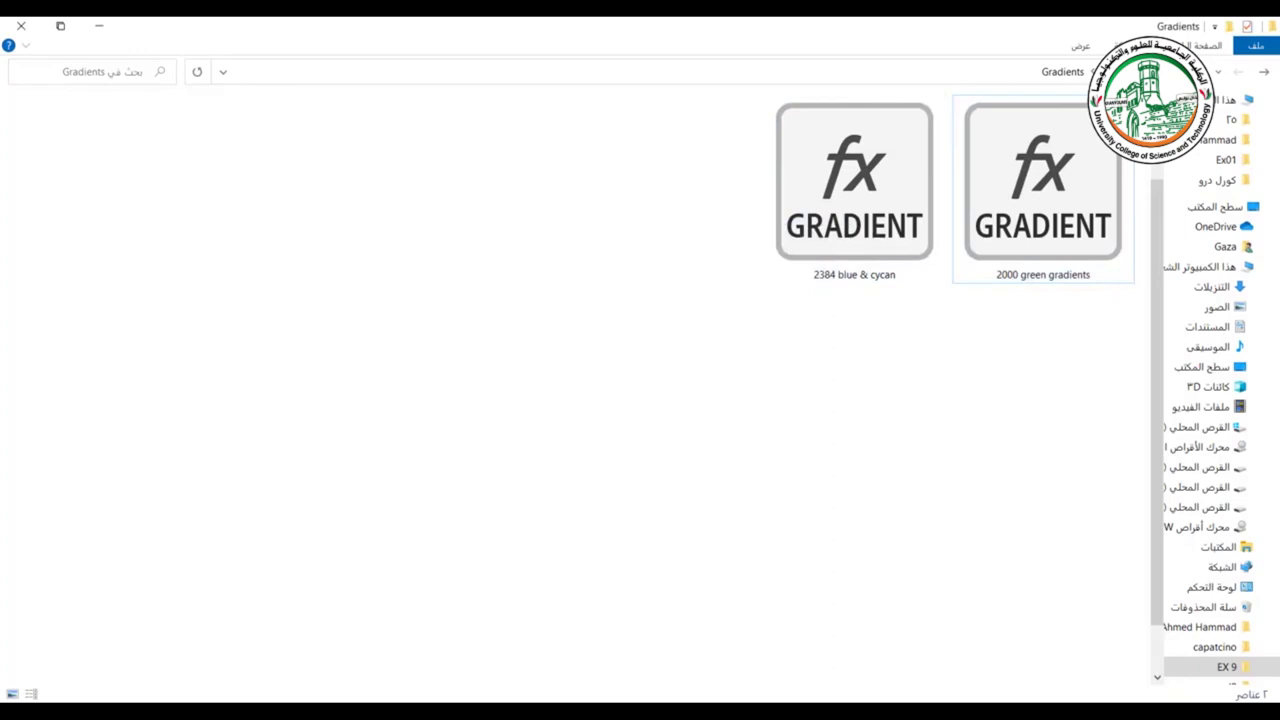
pyautogui.click(370, 640)
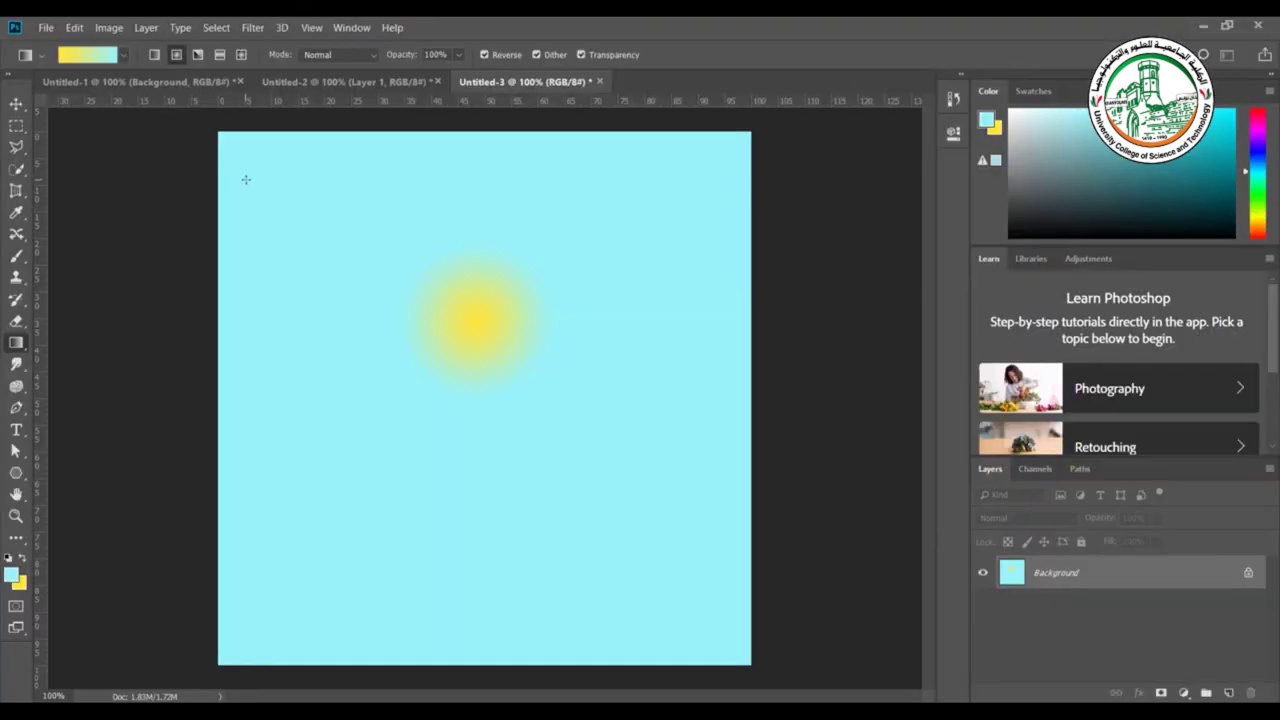
# Load the "2384 blue & cycan" gradient file through the Preset Manager, look through the added blue gradients, and close the manager.
pyautogui.click(122, 56)
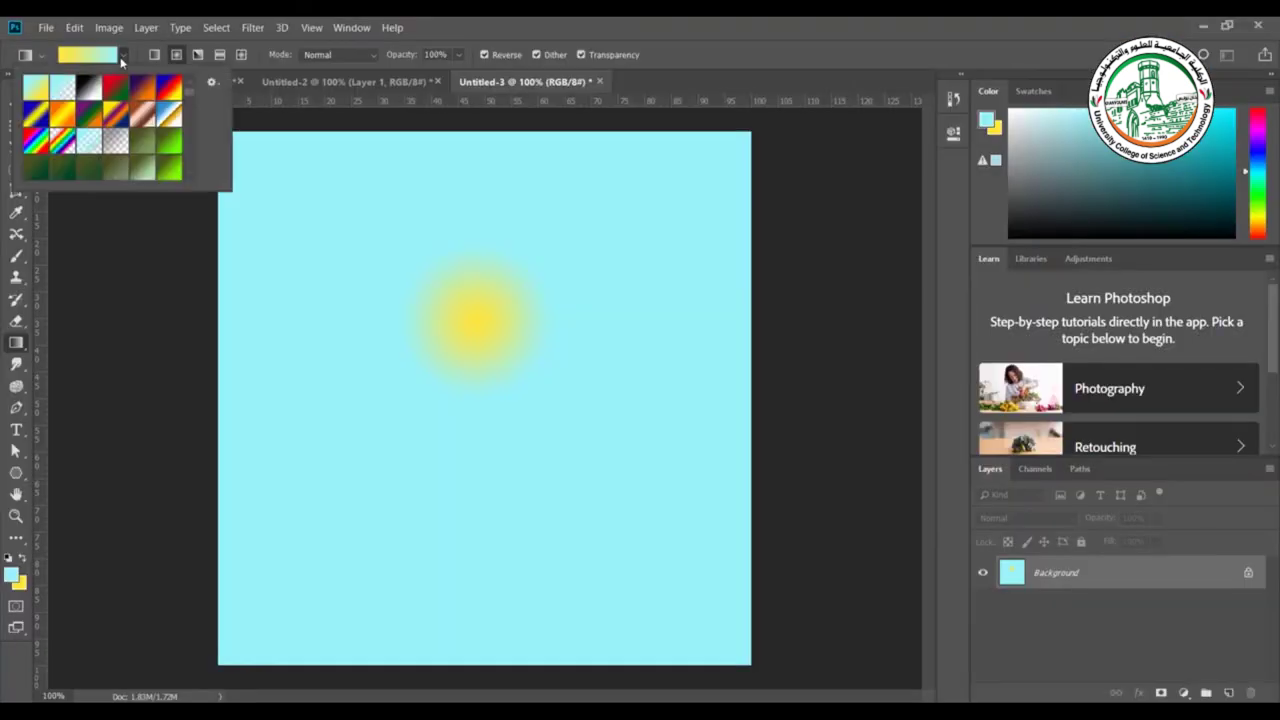
pyautogui.click(212, 82)
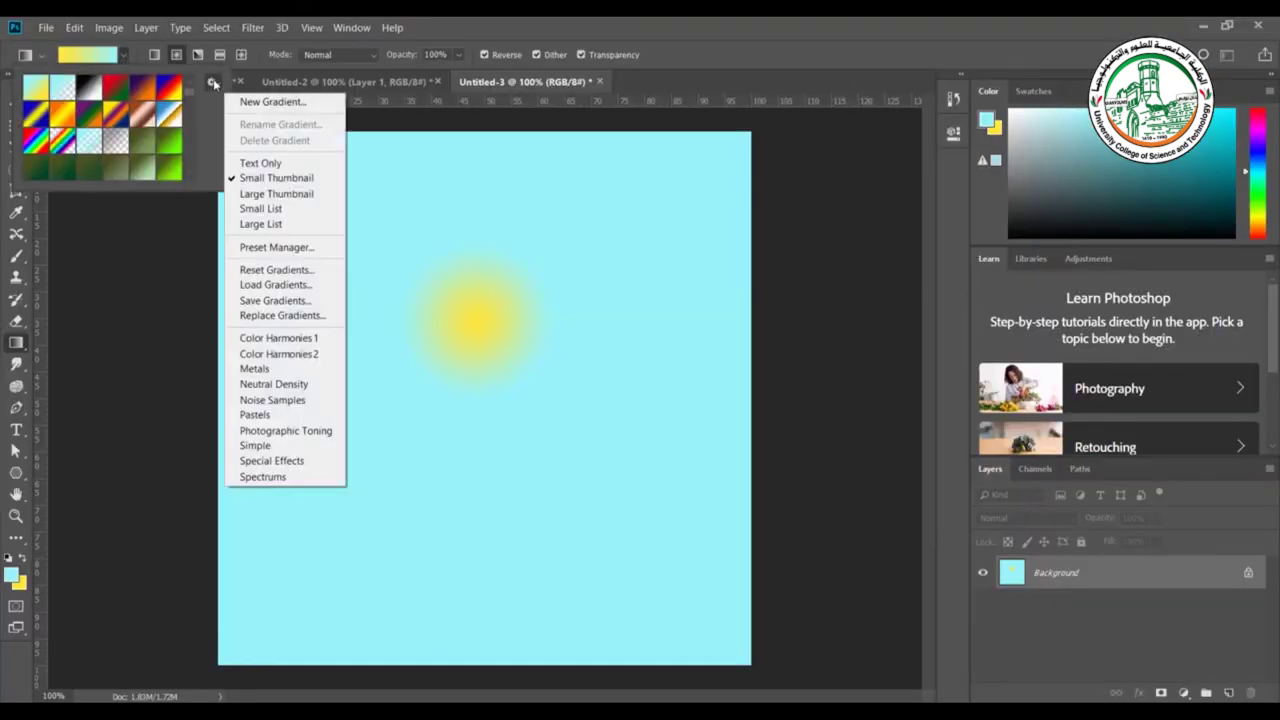
pyautogui.click(264, 250)
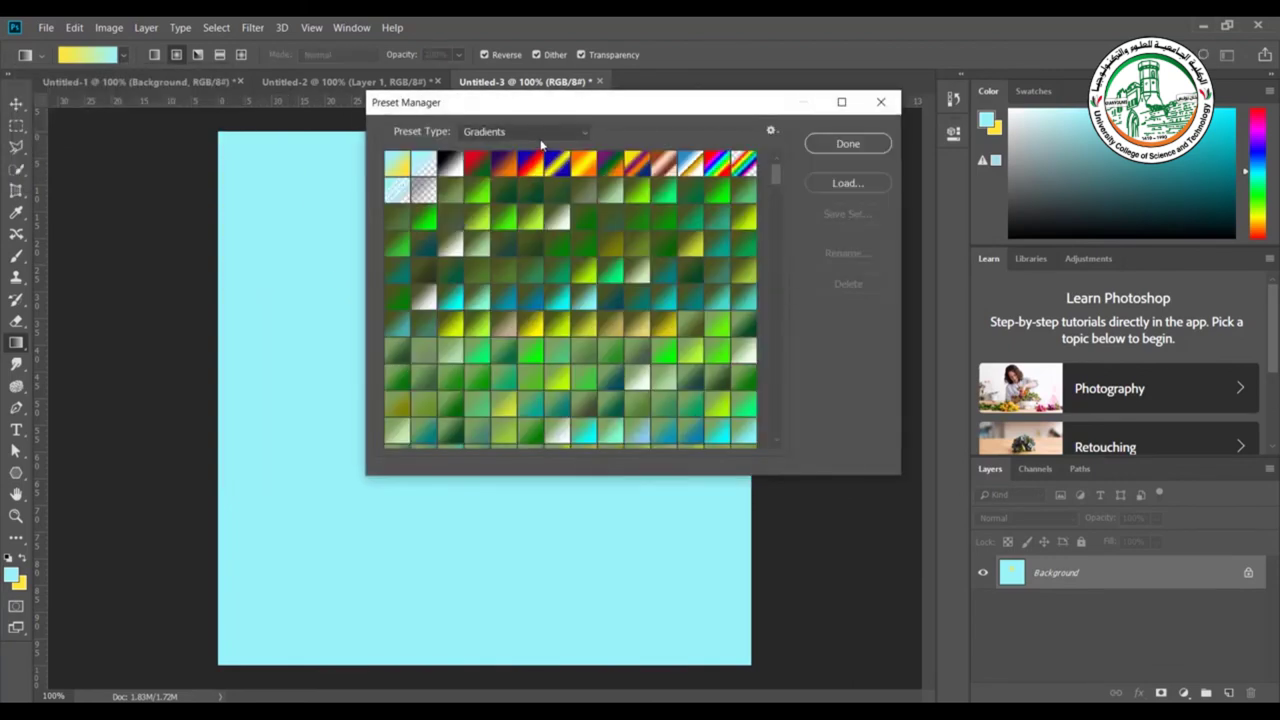
pyautogui.click(846, 186)
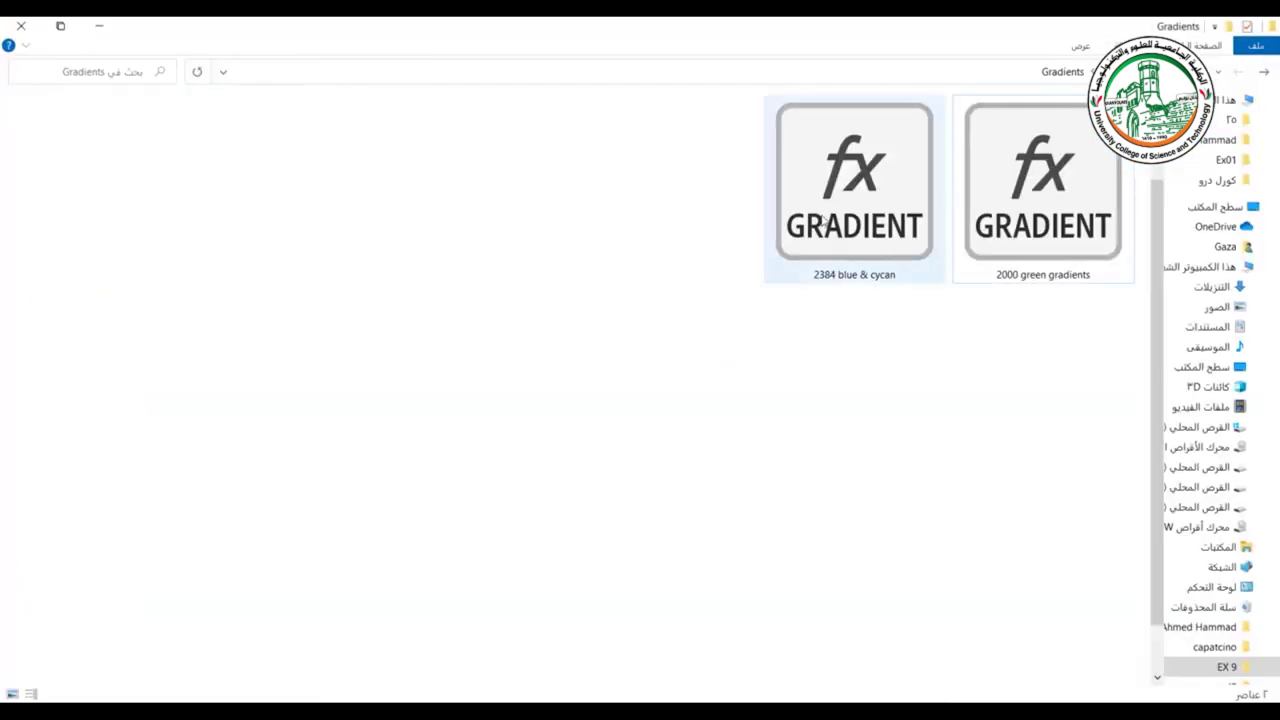
pyautogui.click(822, 222)
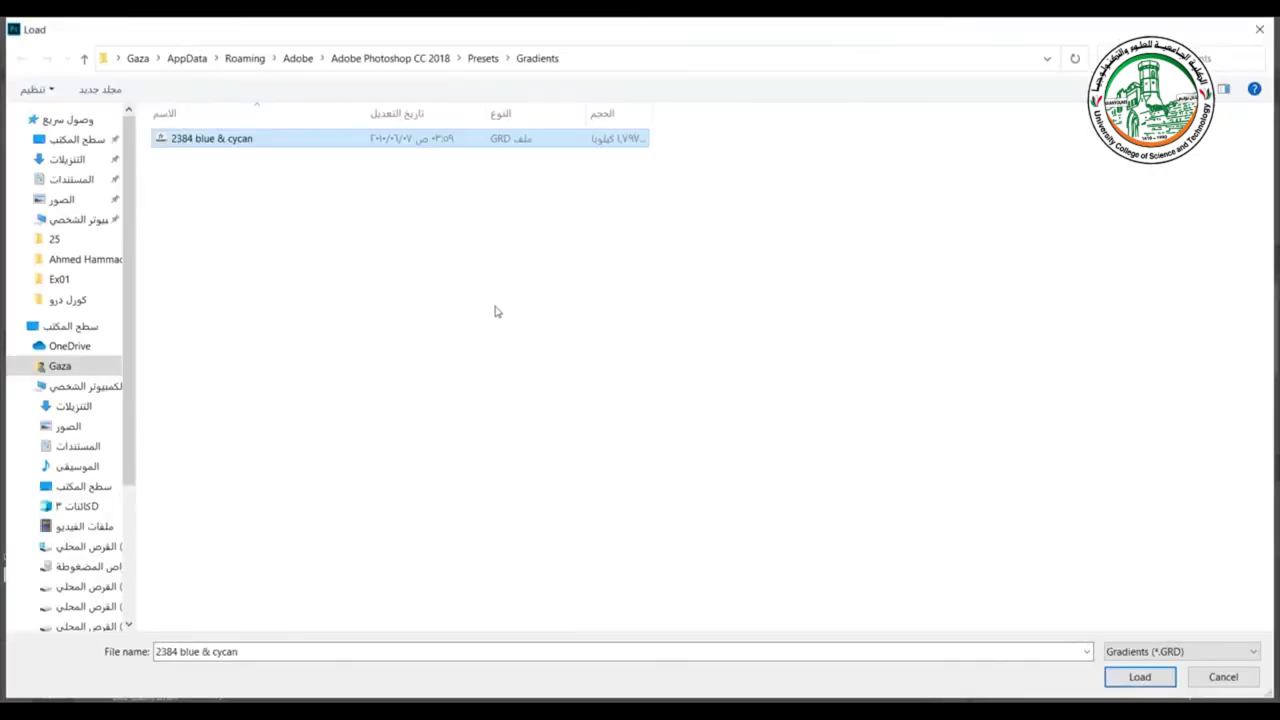
pyautogui.click(246, 143)
pyautogui.click(1140, 677)
pyautogui.scroll(-5, 778, 268)
pyautogui.scroll(-5, 780, 394)
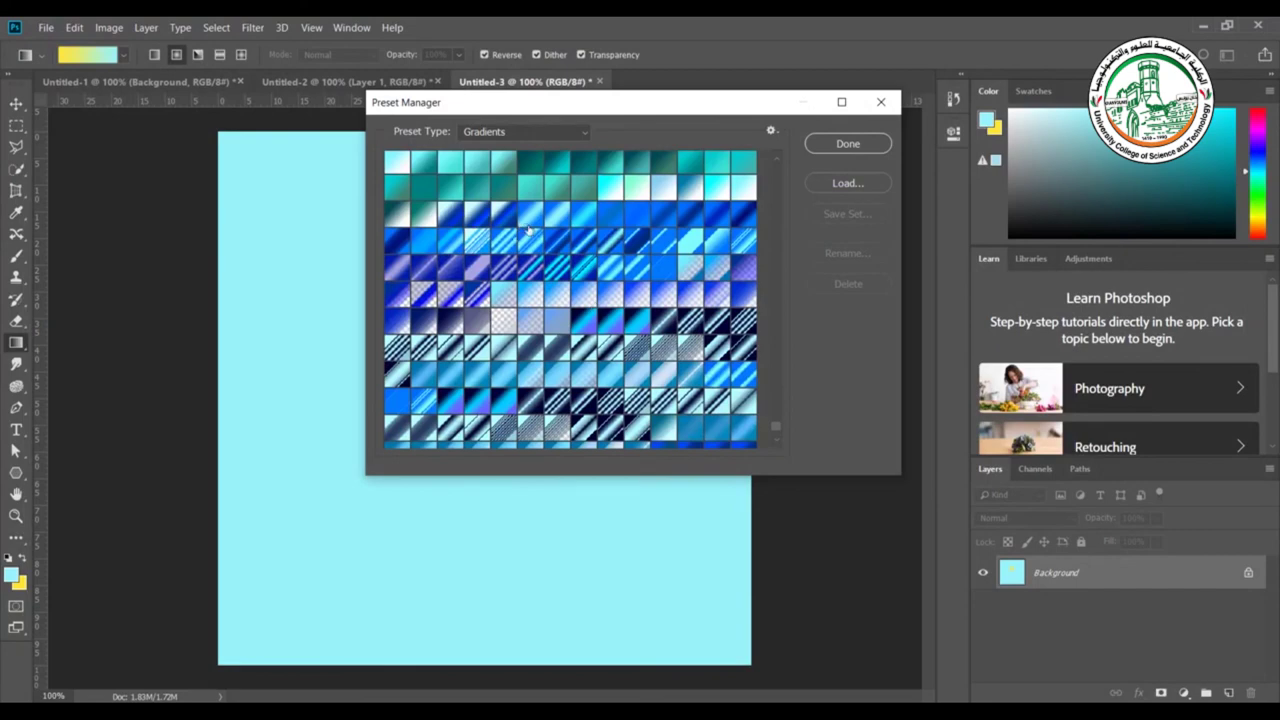
pyautogui.press('Return')
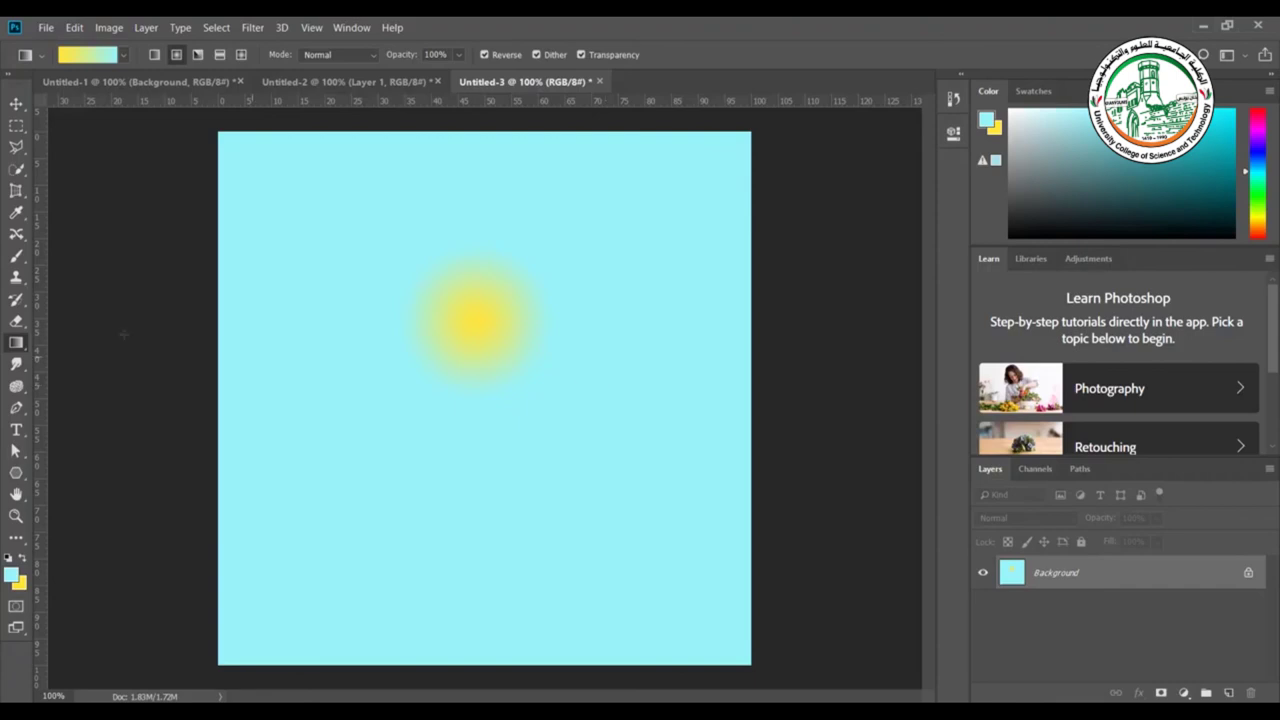
pyautogui.rightClick(16, 342)
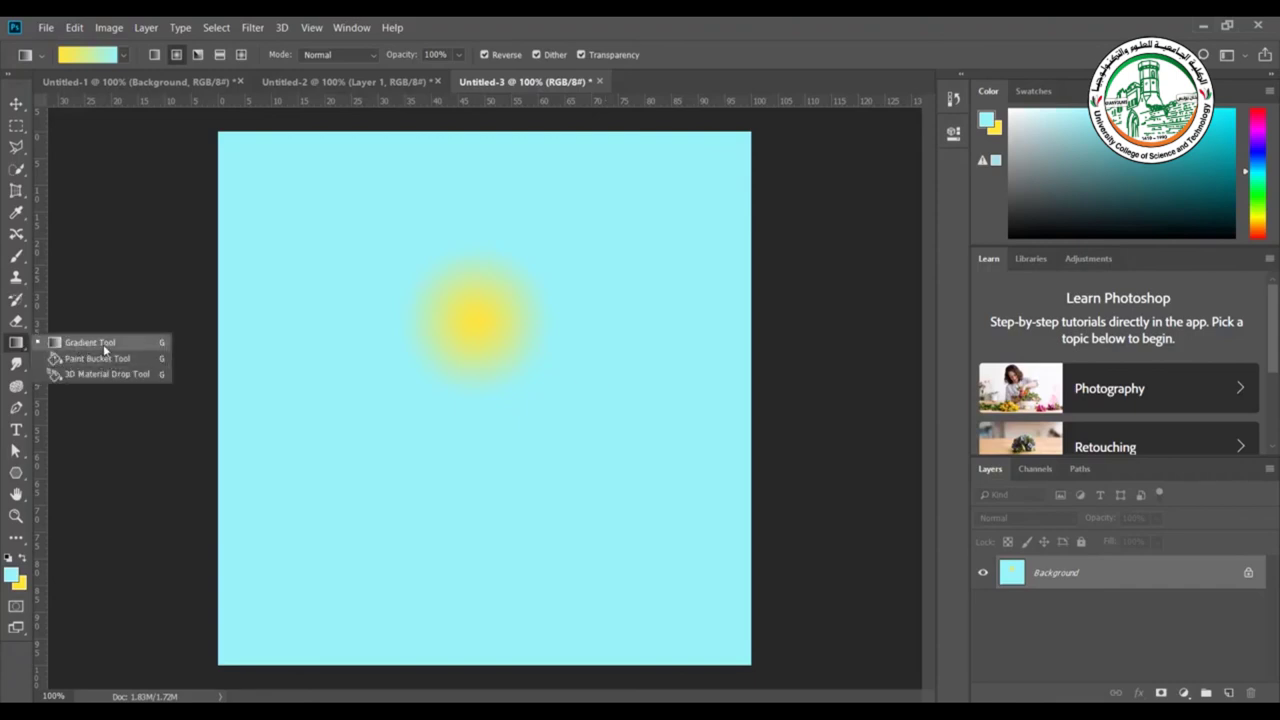
pyautogui.click(805, 307)
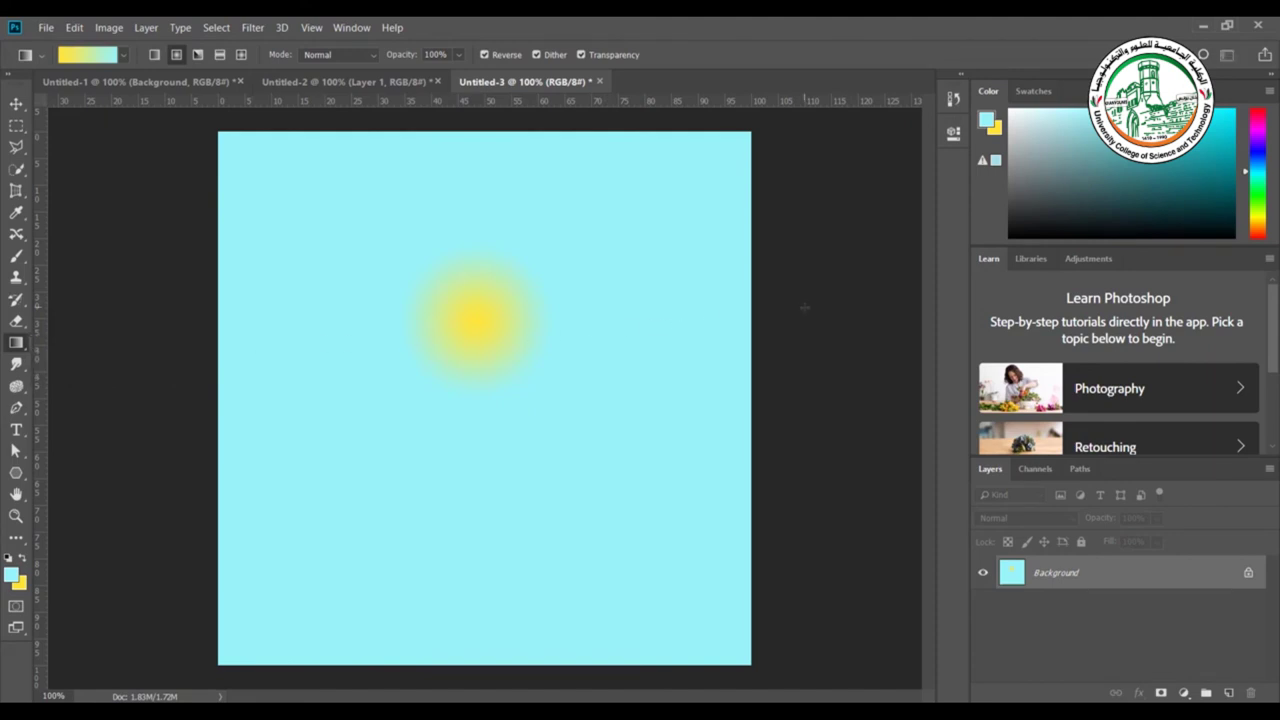